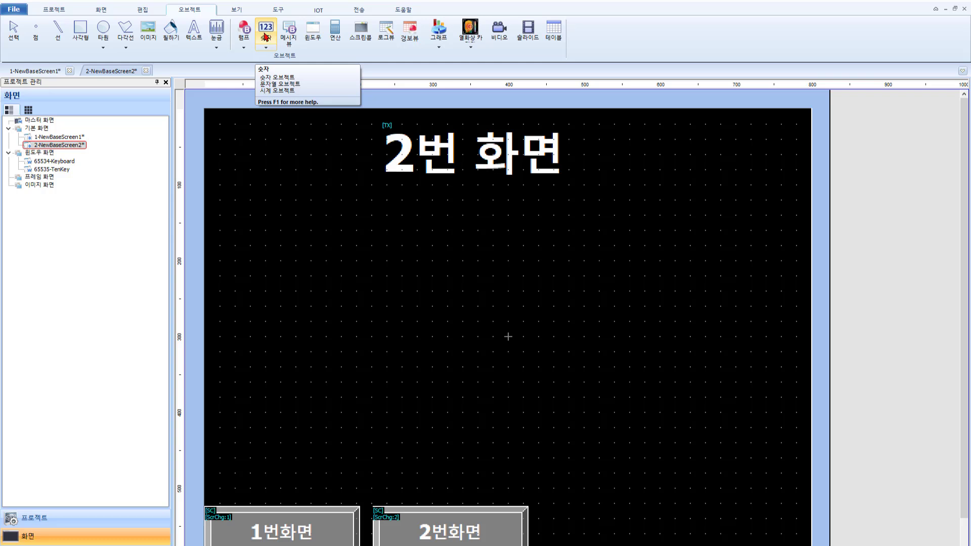
# - Draw a numeric display object about 231 × 98 on screen 2 below the title, near the left side
pyautogui.click(265, 36)
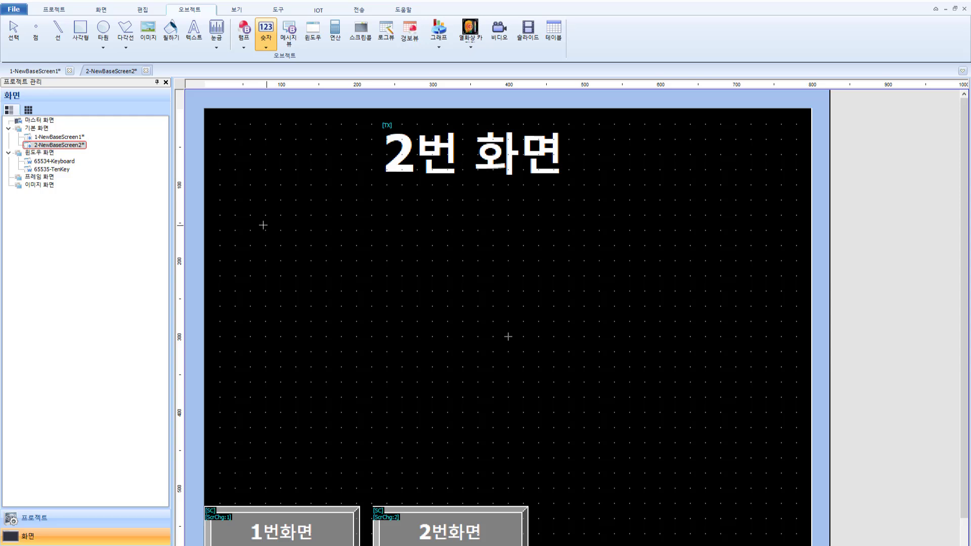
pyautogui.moveTo(246, 208); pyautogui.dragTo(419, 267)
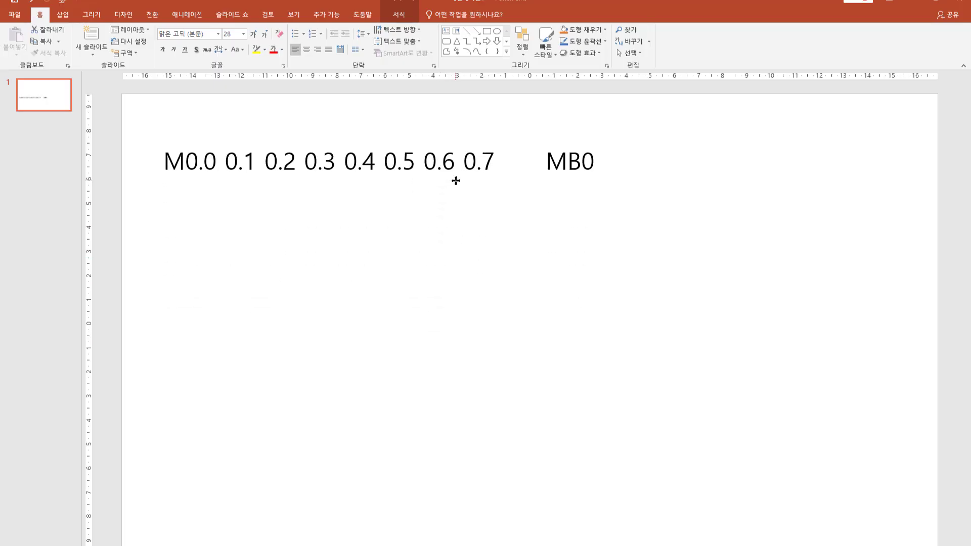
# - In PowerPoint, duplicate the M0.0–0.7 bit row together with its MB0 label directly below the originals
pyautogui.click(461, 235)
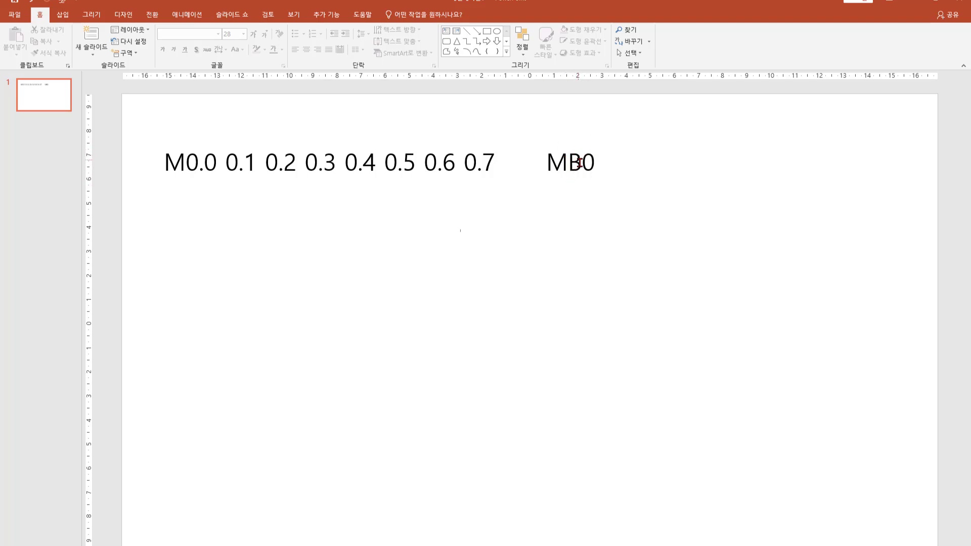
pyautogui.click(474, 164)
pyautogui.keyDown('shift'); pyautogui.click(570, 169); pyautogui.keyUp('shift')
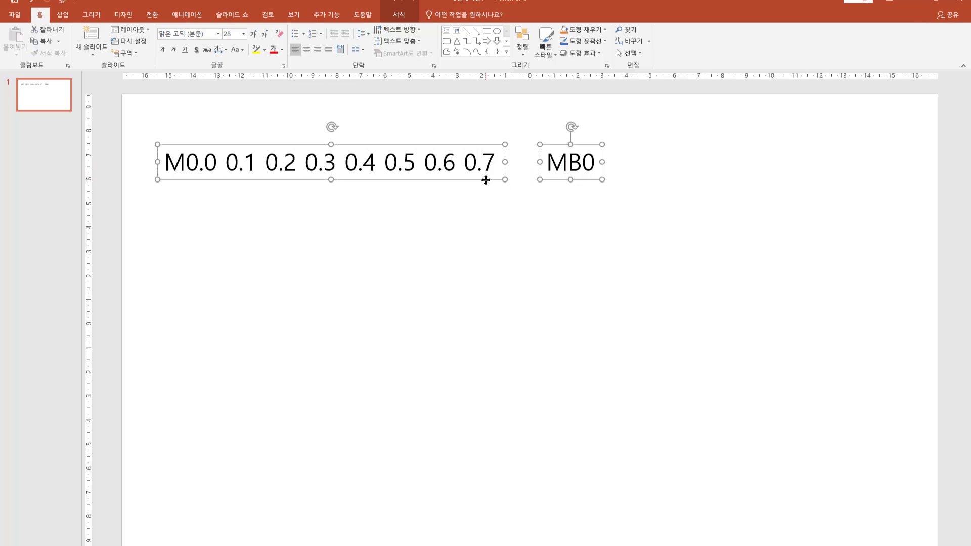
pyautogui.keyDown('ctrl'); pyautogui.moveTo(487, 182); pyautogui.dragTo(474, 233); pyautogui.keyUp('ctrl')
# - Renumber the copied bit row to M1.0 1.1 1.2 1.3 1.4 1.5 1.6 1.7
pyautogui.click(187, 220)
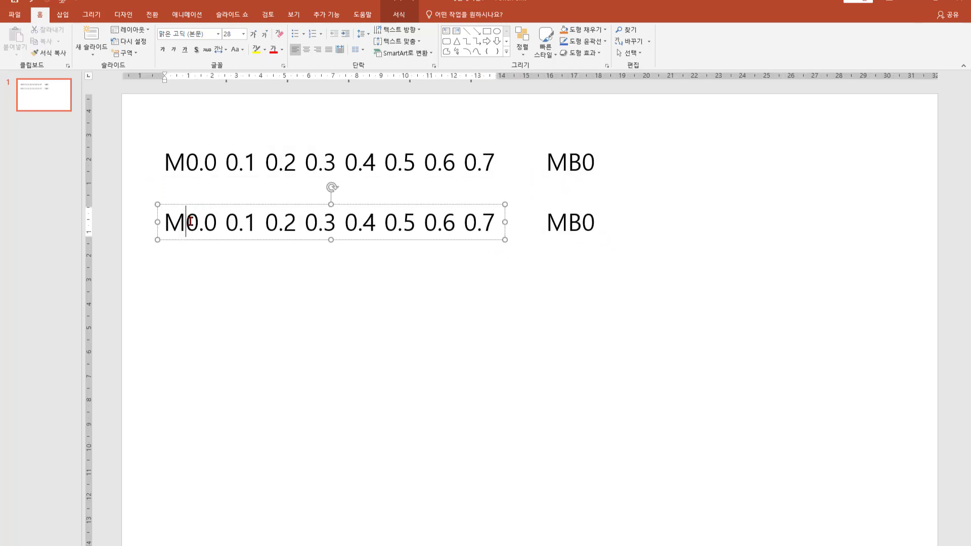
pyautogui.press('Delete')
pyautogui.write('1')
pyautogui.press('Right')
pyautogui.press('Right')
pyautogui.press('Right')
pyautogui.press('Delete')
pyautogui.write('1')
pyautogui.press('Right')
pyautogui.press('Right')
pyautogui.press('Right')
pyautogui.press('Delete')
pyautogui.write('1')
pyautogui.press('Right')
pyautogui.press('Right')
pyautogui.press('Right')
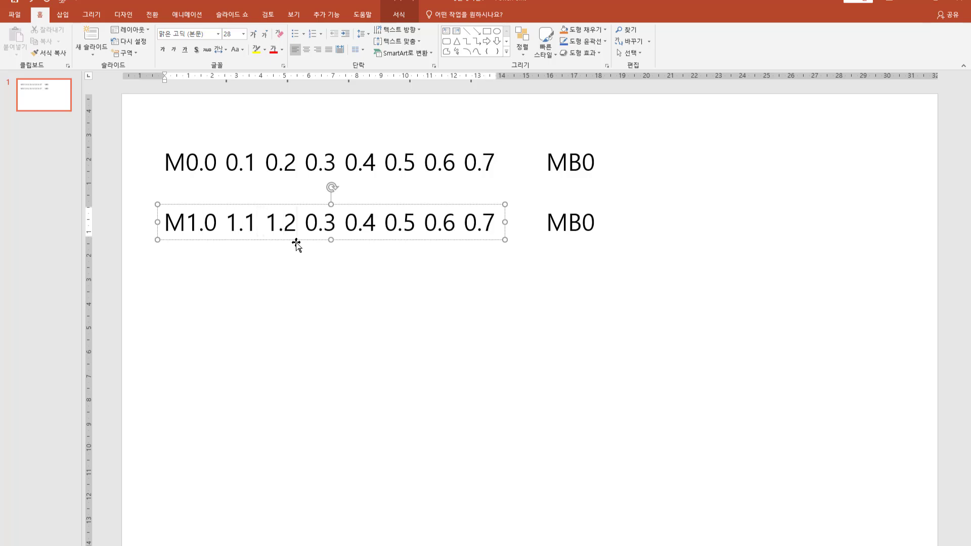
pyautogui.press('Delete')
pyautogui.write('1')
pyautogui.press('Right')
pyautogui.press('Right')
pyautogui.press('Right')
pyautogui.press('Delete')
pyautogui.write('1')
pyautogui.press('Right')
pyautogui.press('Right')
pyautogui.press('Right')
pyautogui.press('Delete')
pyautogui.write('1')
pyautogui.press('Right')
pyautogui.press('Right')
pyautogui.press('Delete')
pyautogui.write('1')
pyautogui.press('Right')
pyautogui.press('Right')
pyautogui.press('Right')
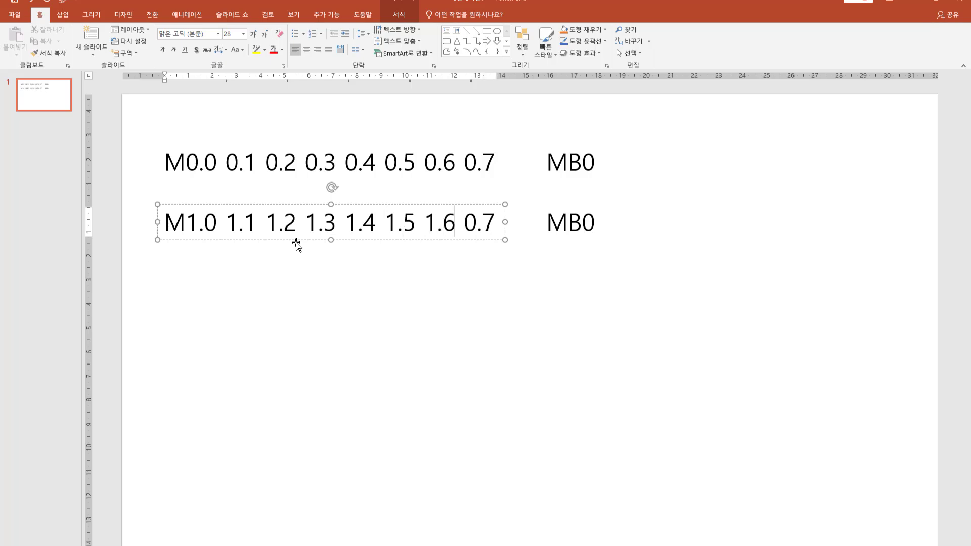
pyautogui.press('Delete')
pyautogui.write('1')
# - Change the copied byte label beside the M1.0 row to MB1
pyautogui.click(582, 222)
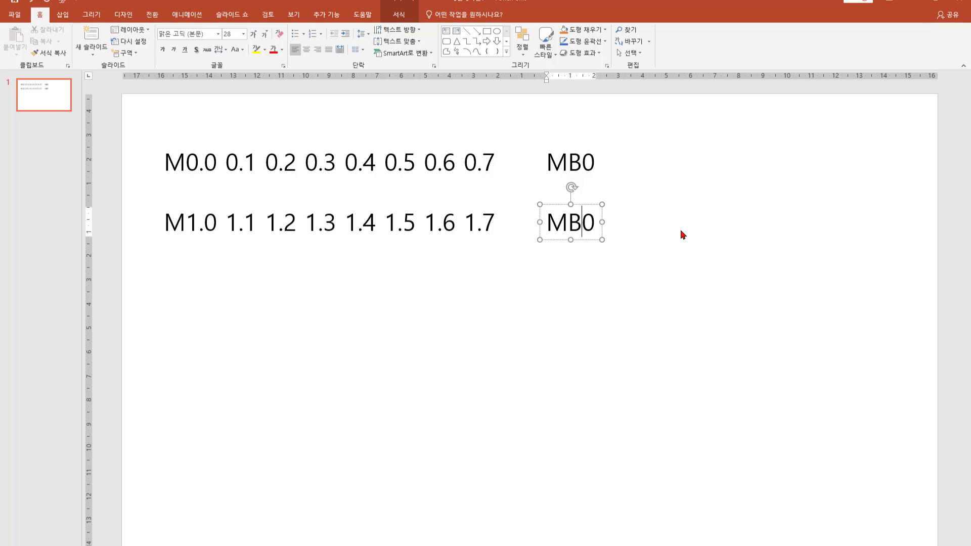
pyautogui.press('Delete')
pyautogui.write('1')
pyautogui.click(684, 225)
# - Copy the MB1 label to the right, midway between the two byte rows, and change the copy to MW0
pyautogui.click(583, 236)
pyautogui.moveTo(590, 242); pyautogui.dragTo(690, 198)
pyautogui.click(702, 197)
pyautogui.write('w')
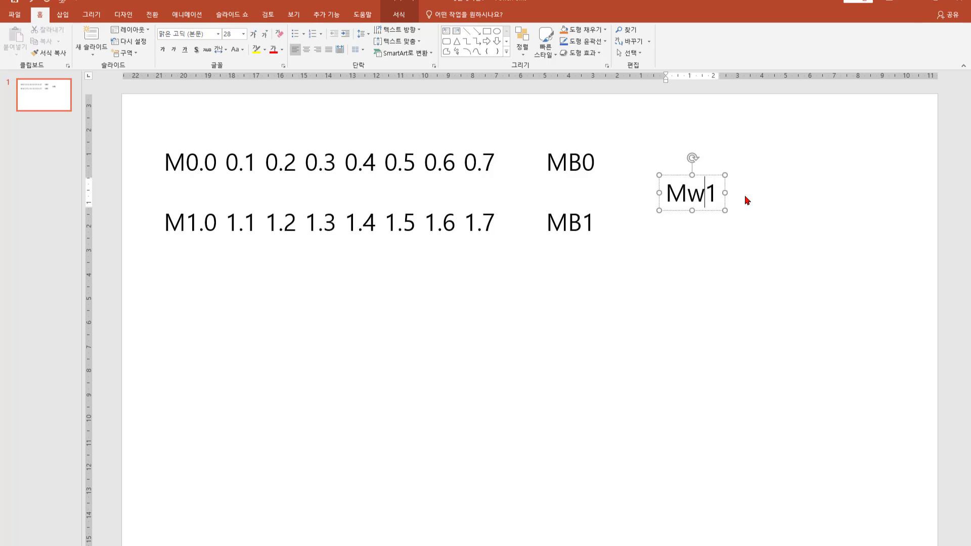
pyautogui.press('BackSpace')
pyautogui.write('W')
pyautogui.press('Right')
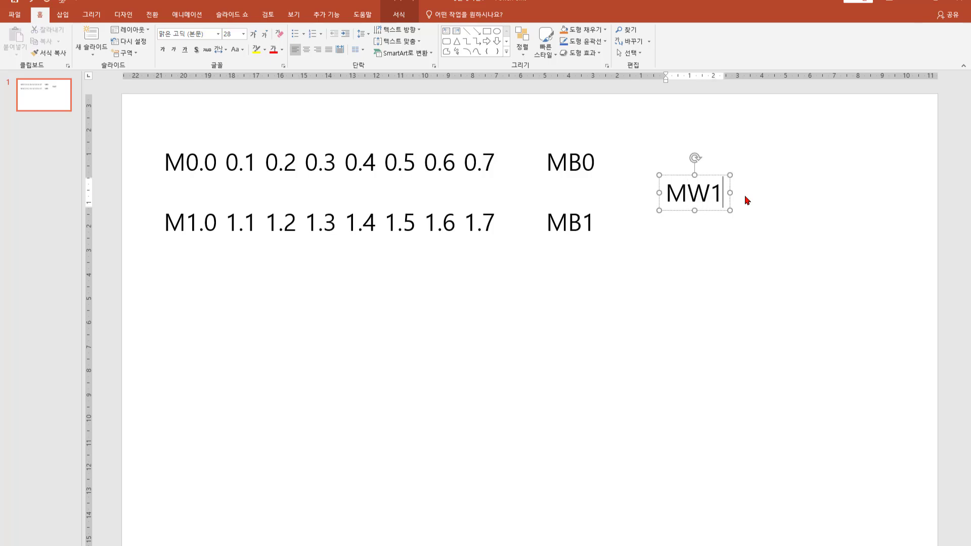
pyautogui.hotkey('shift', 'Left')
pyautogui.write('0')
pyautogui.click(663, 240)
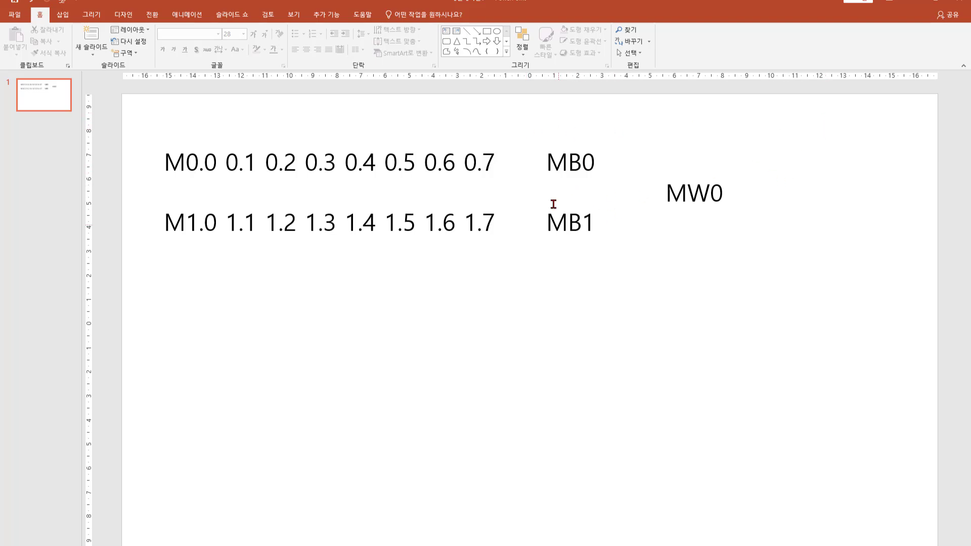
# - Select the MB0, MB1 and MW0 labels together and duplicate them straight below the originals
pyautogui.moveTo(758, 115); pyautogui.dragTo(535, 303)
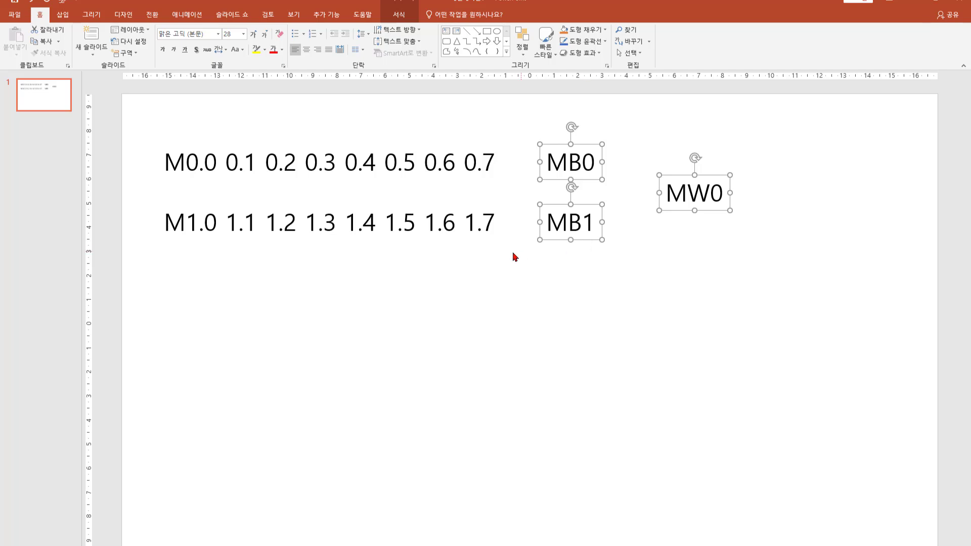
pyautogui.click(586, 234)
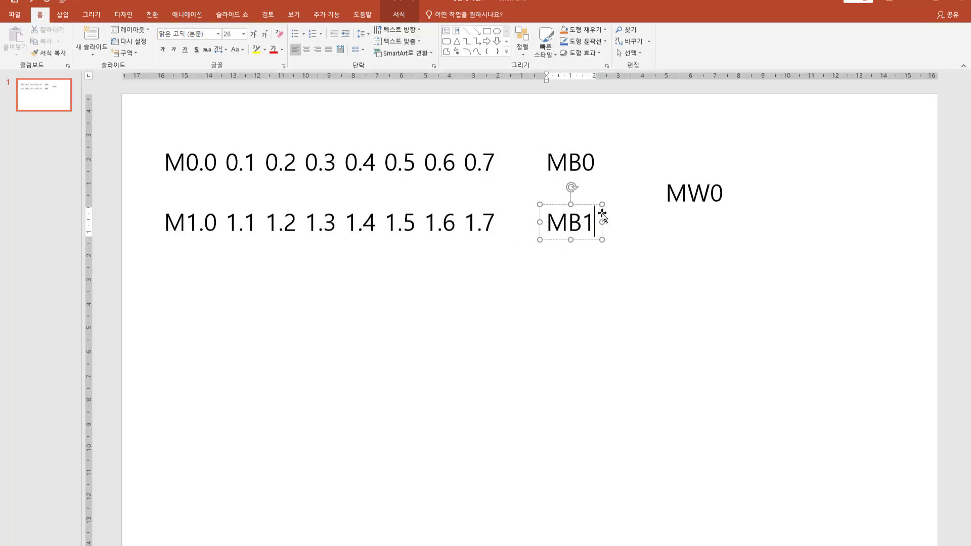
pyautogui.moveTo(783, 121); pyautogui.dragTo(479, 322)
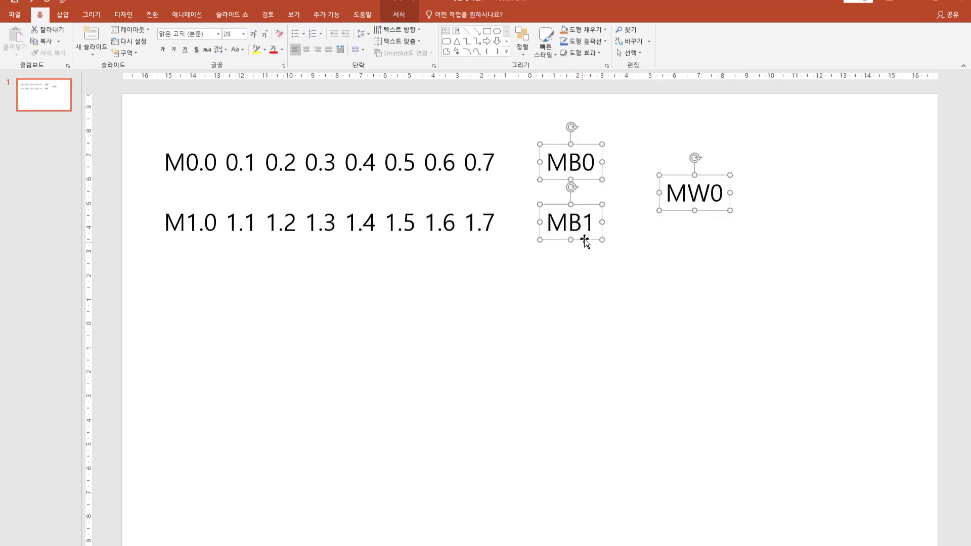
pyautogui.keyDown('ctrl'); pyautogui.moveTo(585, 242); pyautogui.dragTo(576, 374); pyautogui.keyUp('ctrl')
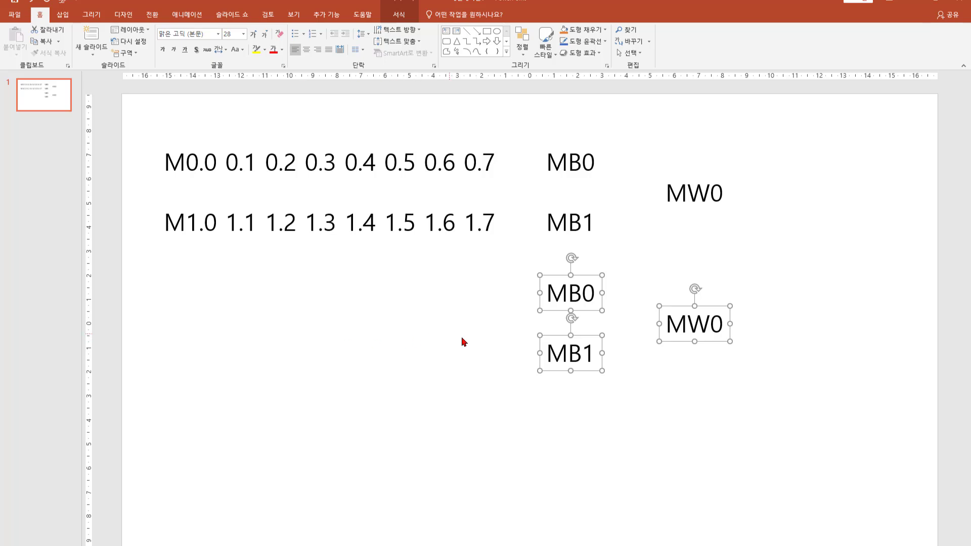
# - Change the two duplicated byte labels to MB2 and MB3
pyautogui.click(506, 341)
pyautogui.click(588, 295)
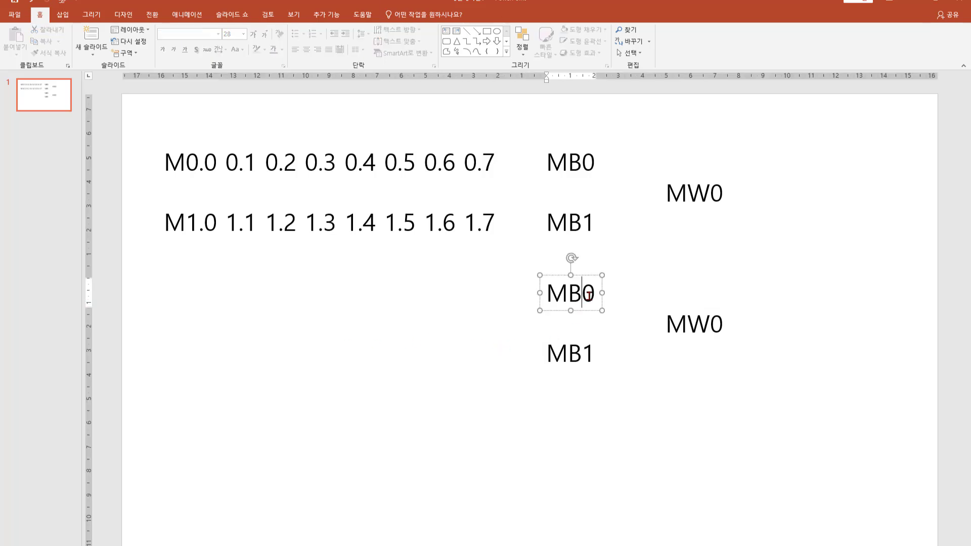
pyautogui.doubleClick(589, 296)
pyautogui.click(589, 300)
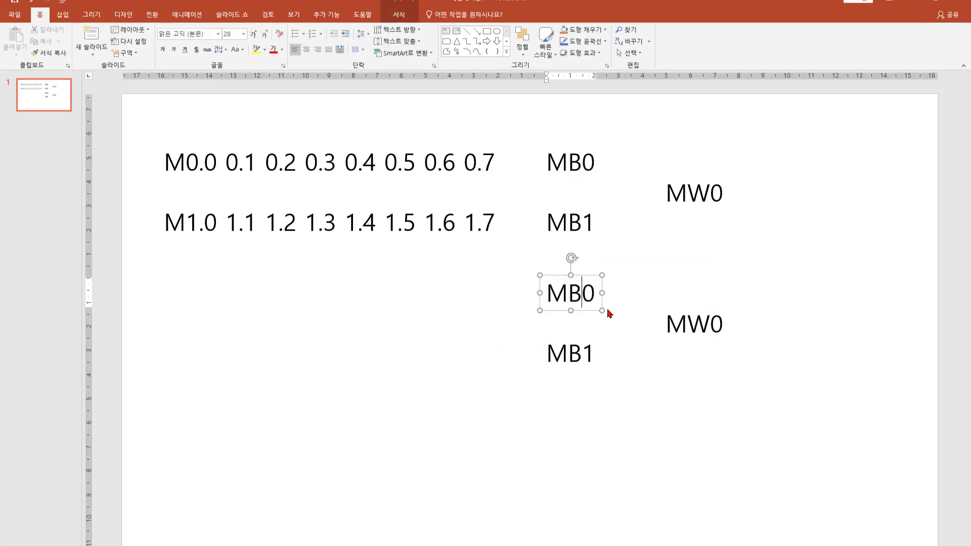
pyautogui.press('Delete')
pyautogui.write('2')
pyautogui.click(592, 354)
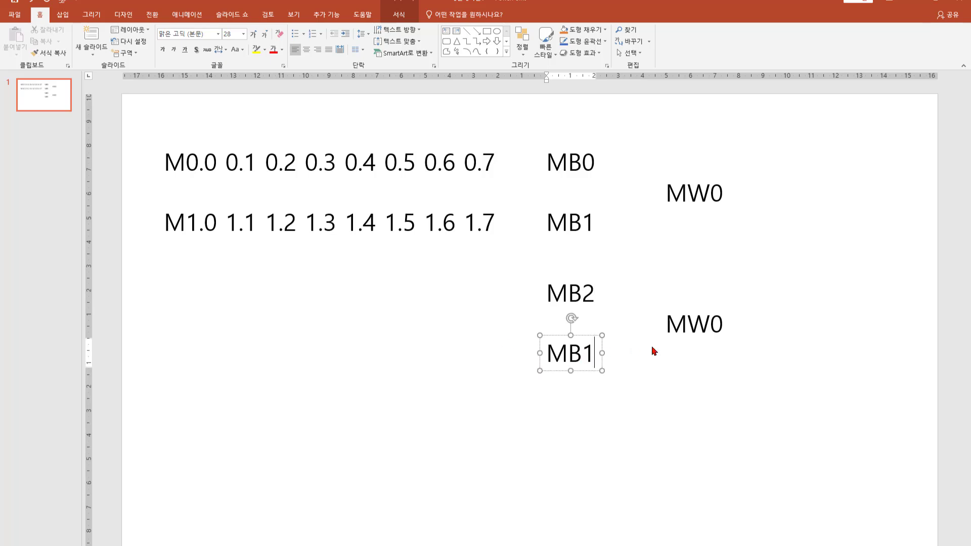
pyautogui.press('BackSpace')
pyautogui.write('3')
# - Change the duplicated word label beside MB2 and MB3 to MW2
pyautogui.click(711, 327)
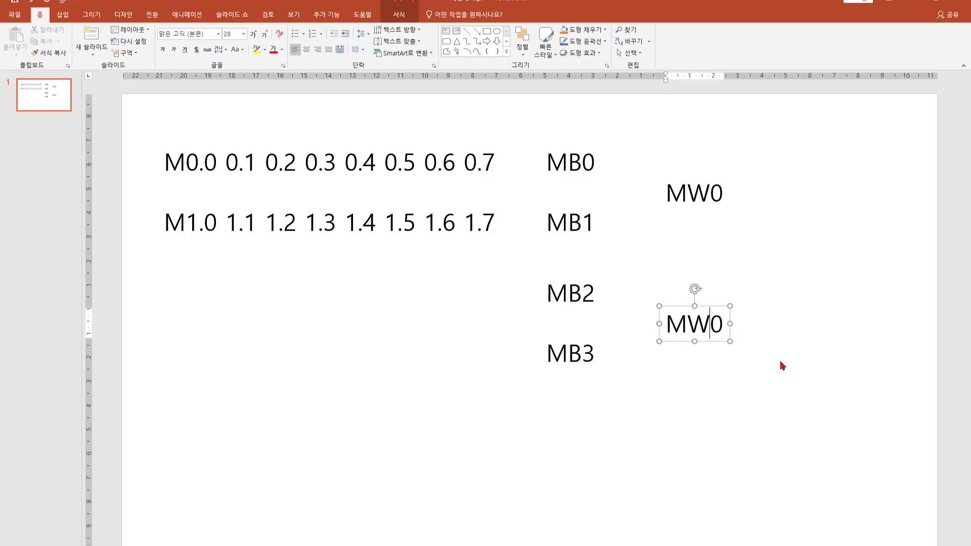
pyautogui.hotkey('shift', 'Right')
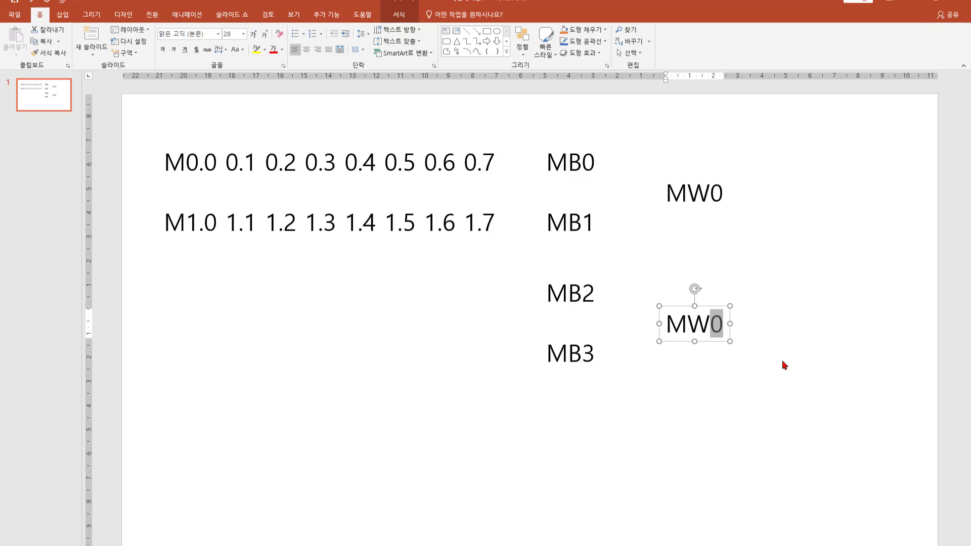
pyautogui.write('2')
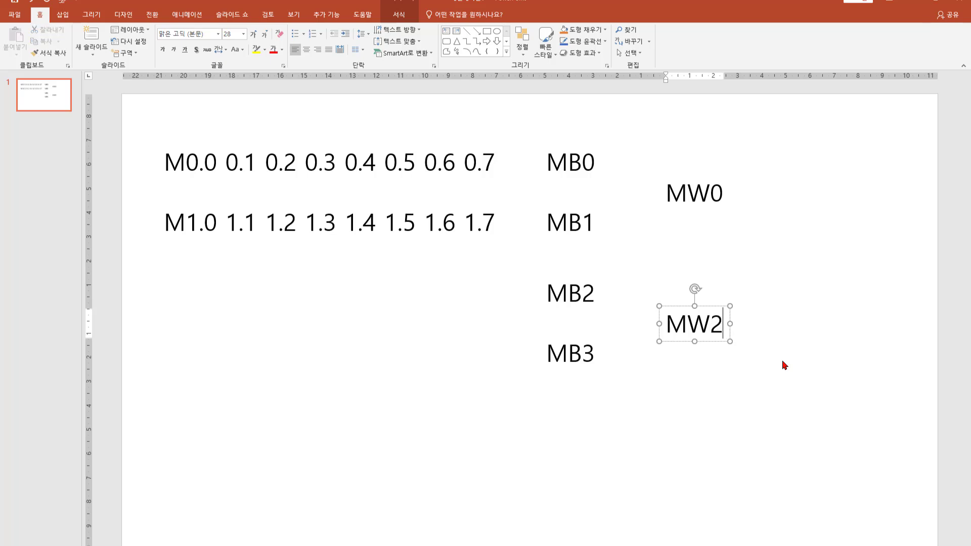
pyautogui.click(579, 295)
pyautogui.click(629, 375)
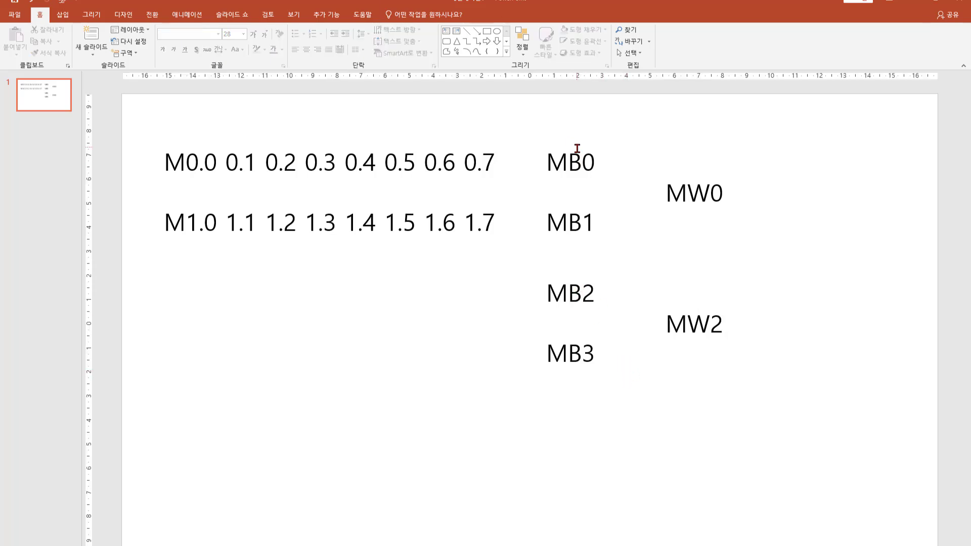
# - Draw a right brace joining MB0 and MB1 to MW0, and copy it between MB2/MB3 and MW2
pyautogui.click(497, 51)
pyautogui.moveTo(607, 151); pyautogui.dragTo(637, 228)
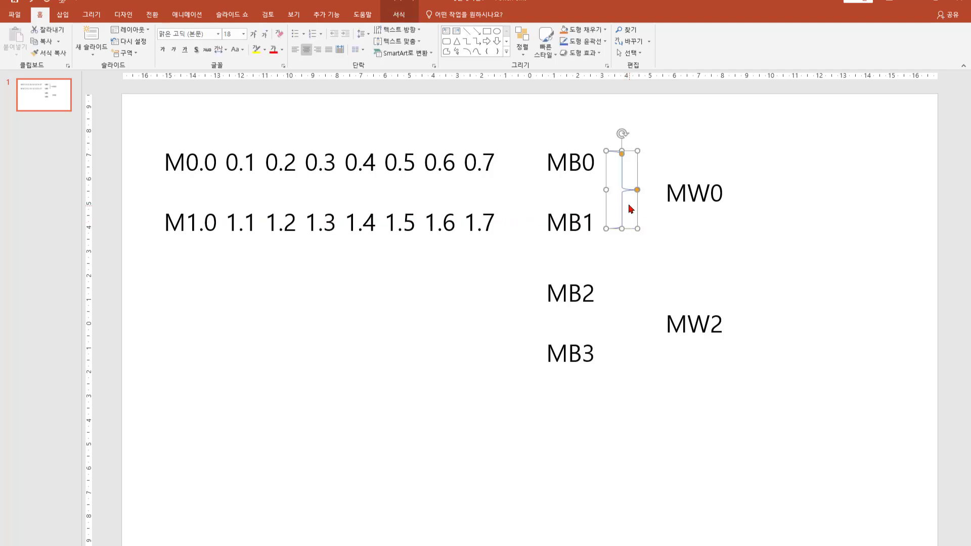
pyautogui.keyDown('ctrl'); pyautogui.moveTo(623, 193); pyautogui.dragTo(618, 341); pyautogui.keyUp('ctrl')
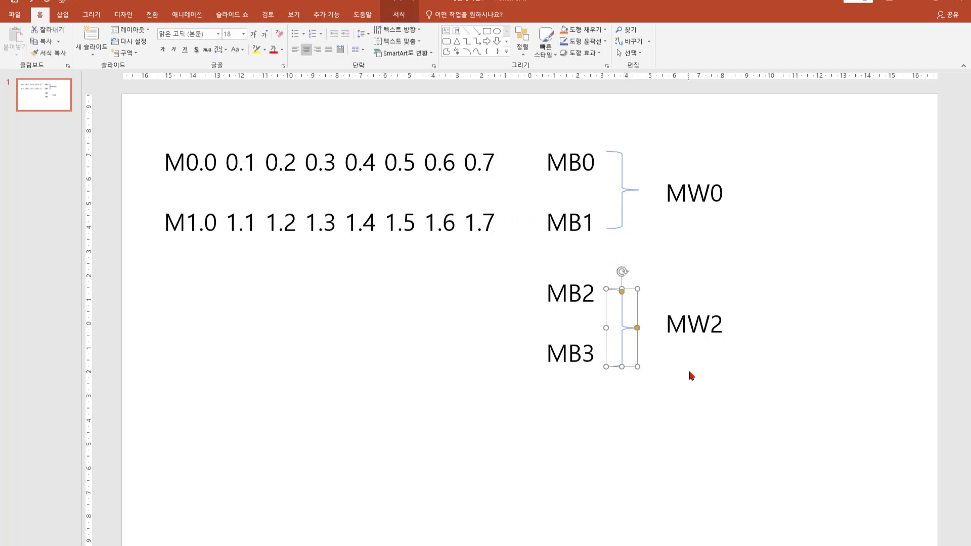
pyautogui.click(703, 392)
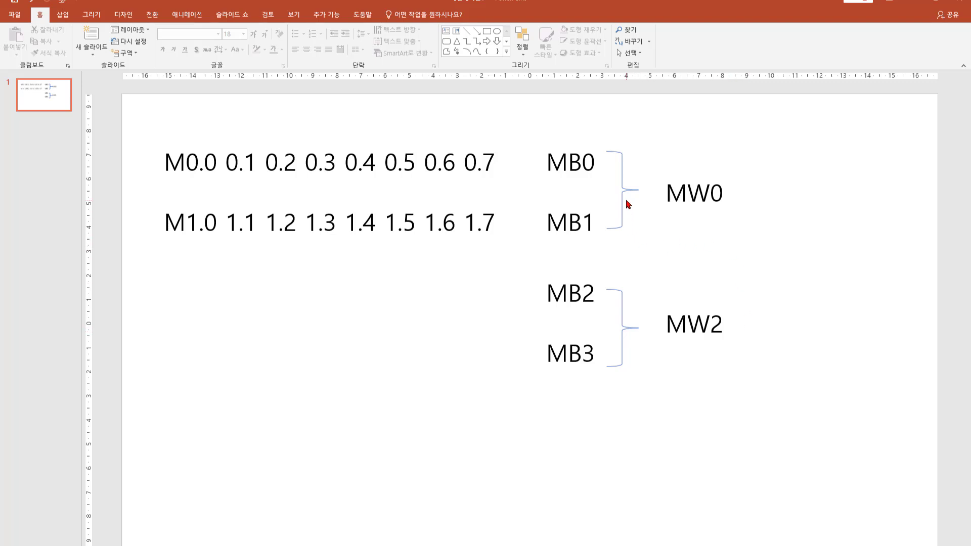
# - Add a taller copy of the brace spanning MW0 and MW2, and place a copy of the MW0 label beside its point
pyautogui.keyDown('ctrl'); pyautogui.moveTo(626, 193); pyautogui.dragTo(752, 327); pyautogui.keyUp('ctrl')
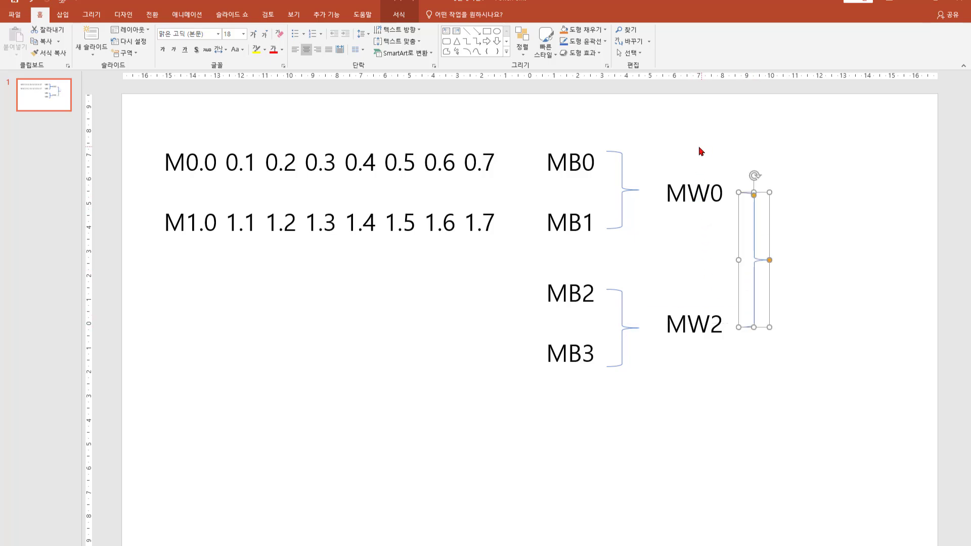
pyautogui.click(691, 133)
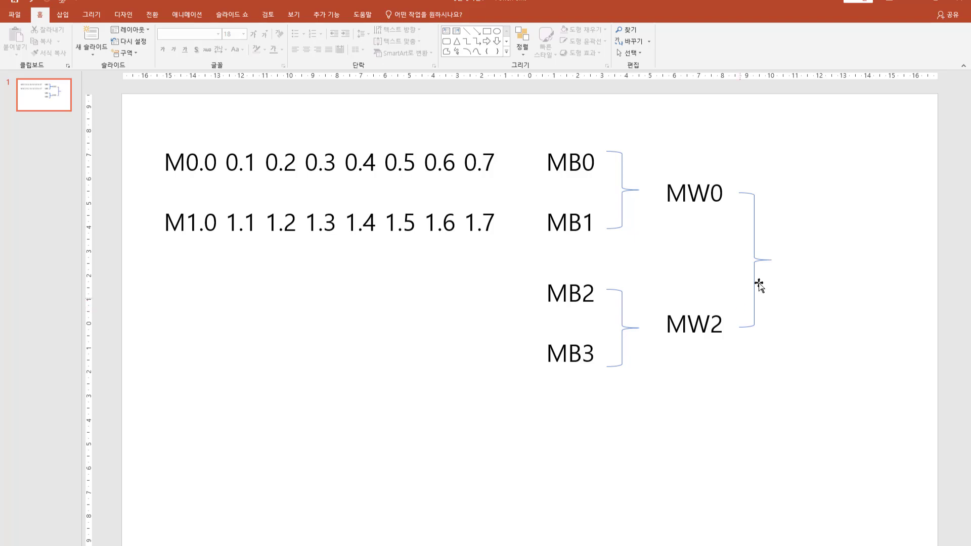
pyautogui.click(712, 210)
pyautogui.keyDown('ctrl'); pyautogui.moveTo(713, 210); pyautogui.dragTo(830, 260); pyautogui.keyUp('ctrl')
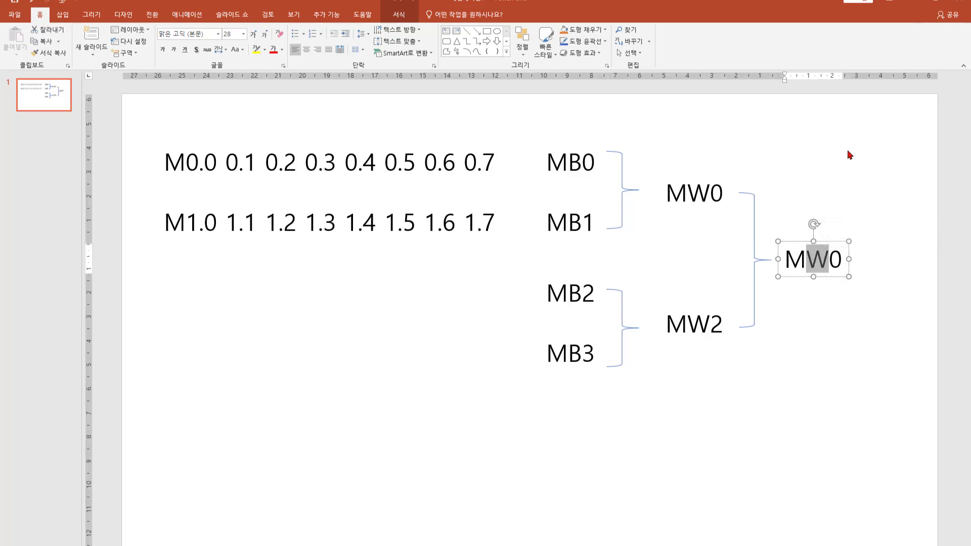
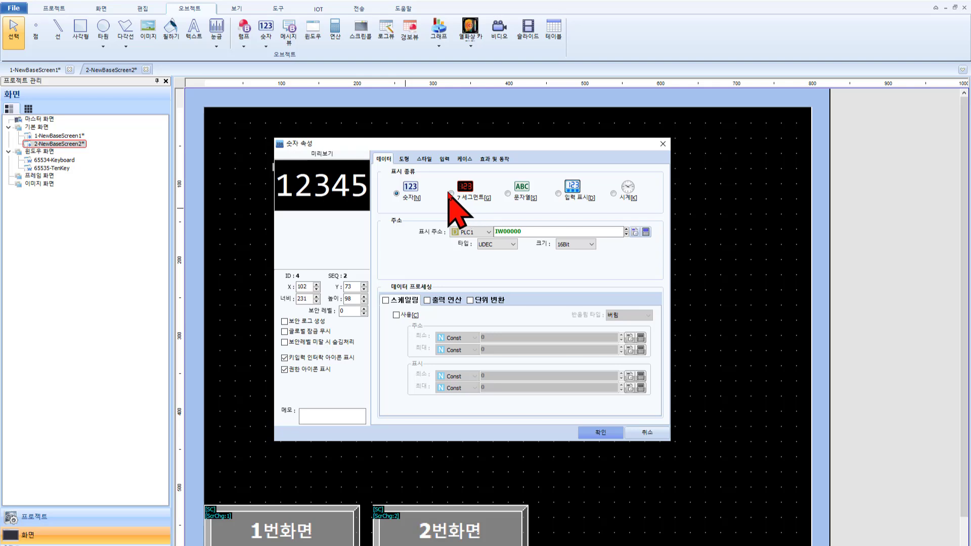
# - In the HMI editor's number properties, preview the 7-segment display type and return to the plain number type
pyautogui.click(450, 194)
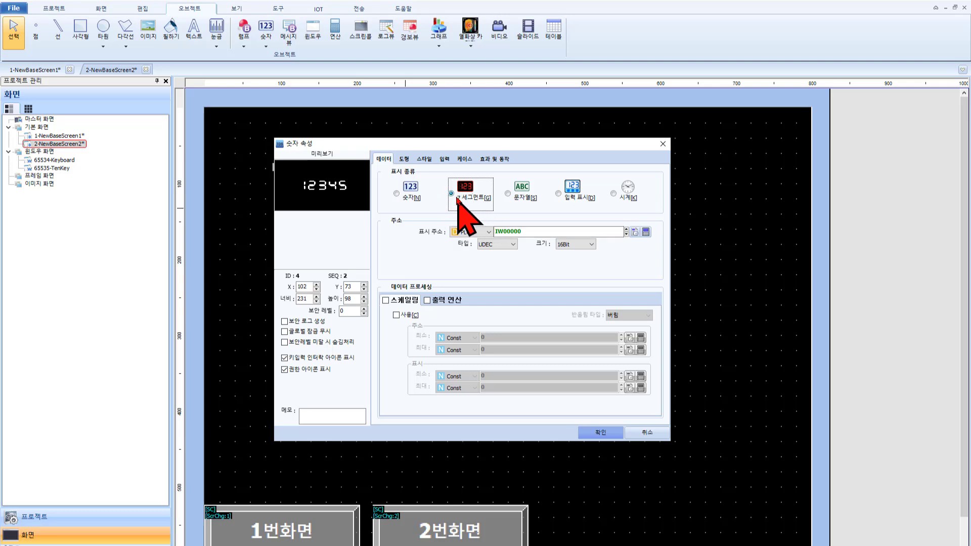
pyautogui.click(402, 195)
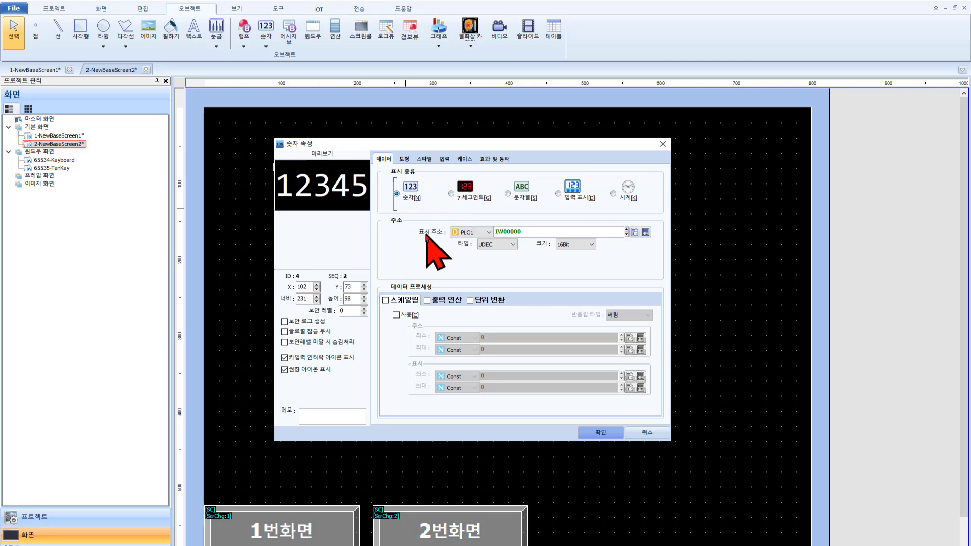
# - Set the number object's PLC1 display address to MW00000
pyautogui.doubleClick(529, 232)
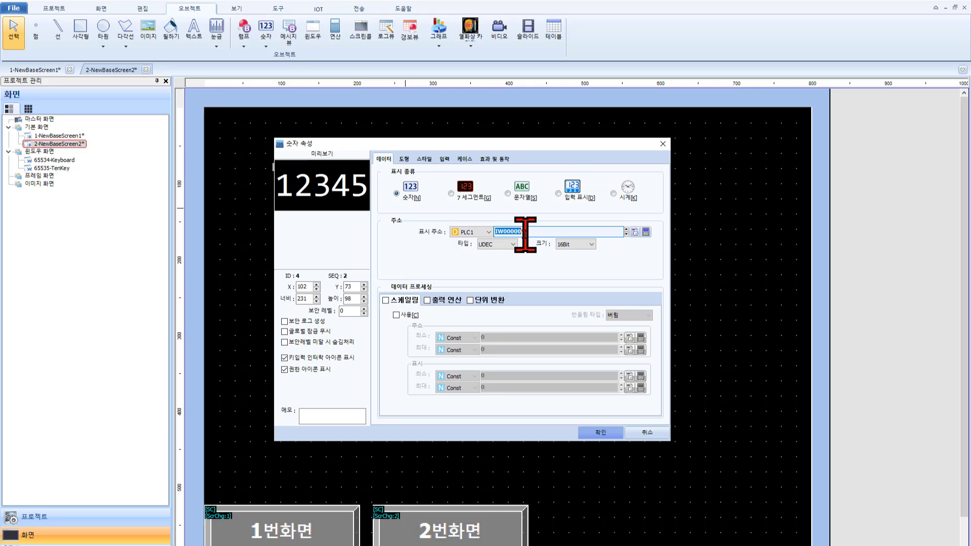
pyautogui.click(515, 232)
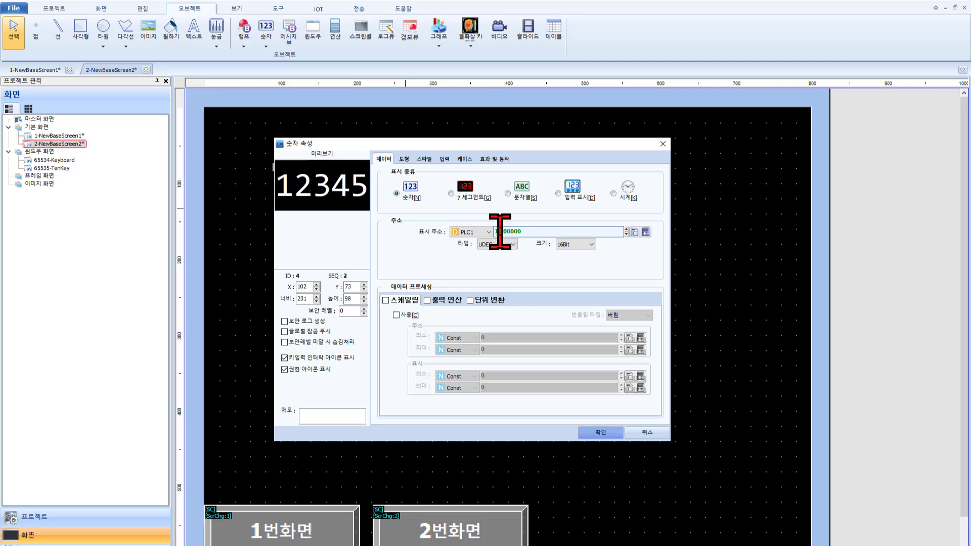
pyautogui.moveTo(500, 232); pyautogui.dragTo(481, 233)
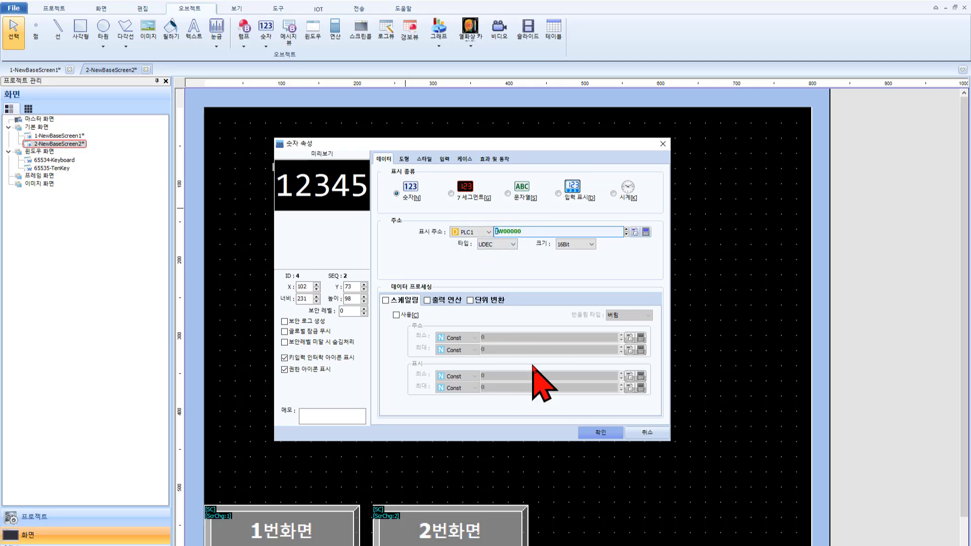
pyautogui.write('M')
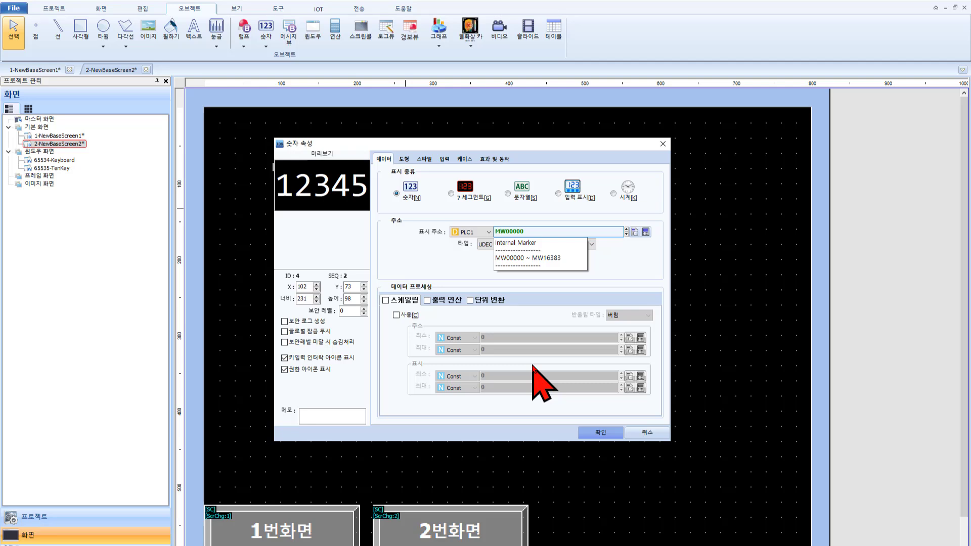
# - Change the number object's PLC1 display address to MW00050
pyautogui.click(515, 231)
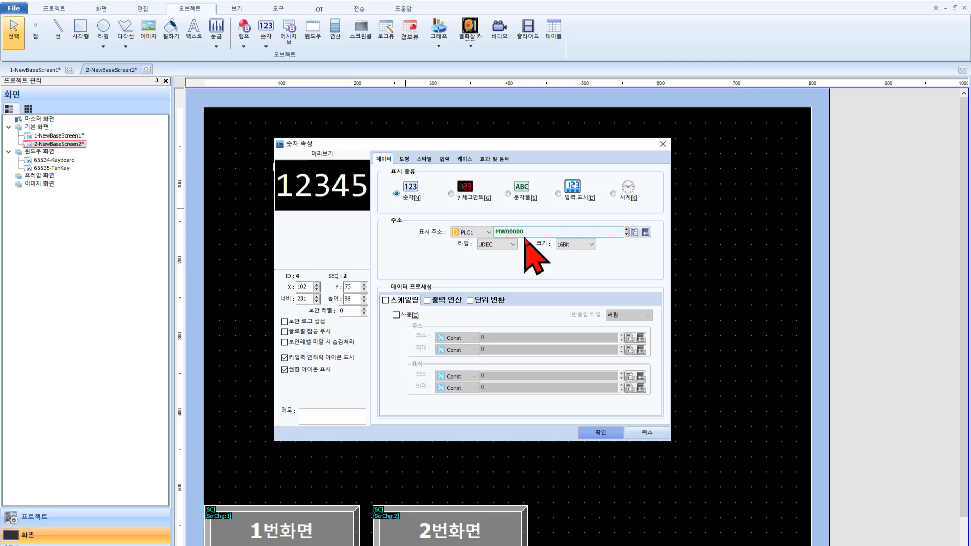
pyautogui.moveTo(527, 234); pyautogui.dragTo(503, 235)
pyautogui.write('50')
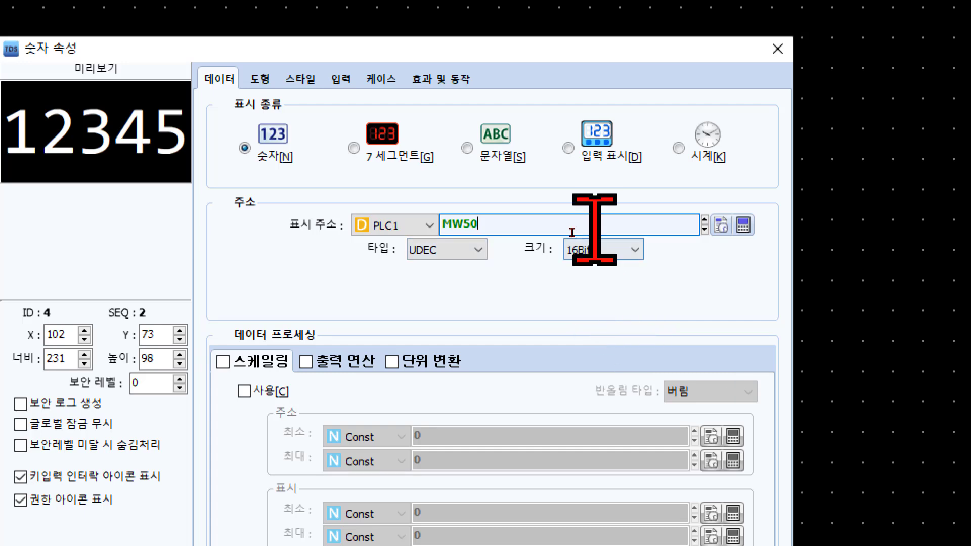
# - Preview the DEC data type for the number object, return it to UDEC, and look over the other types
pyautogui.click(477, 250)
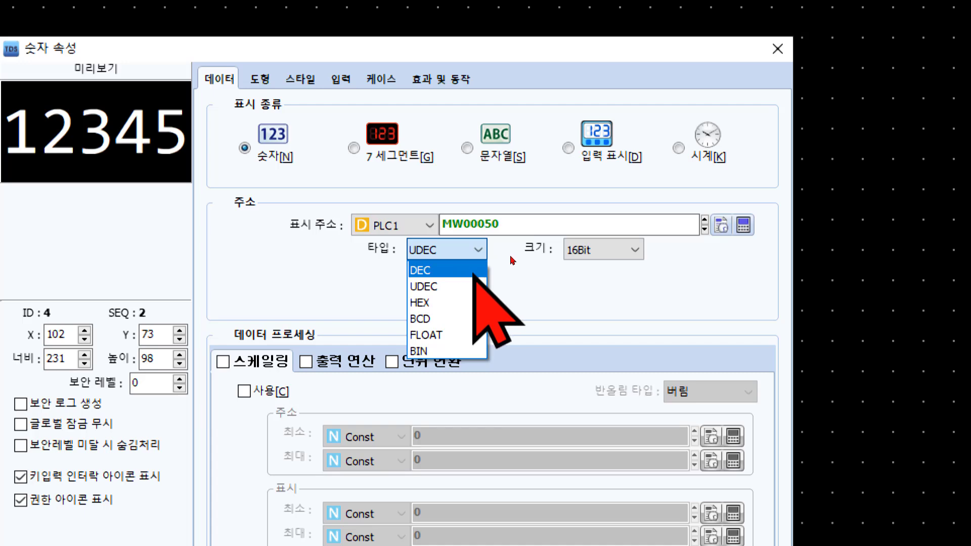
pyautogui.click(452, 287)
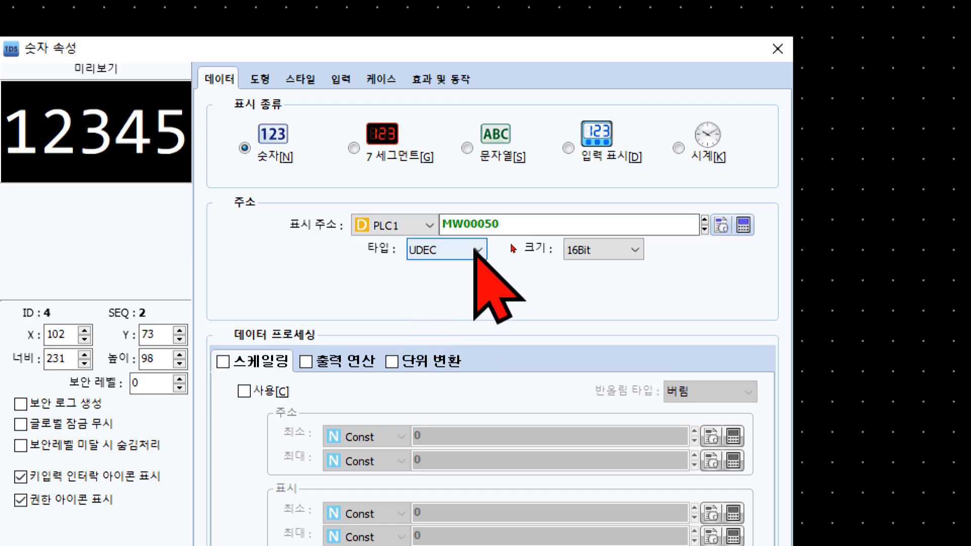
pyautogui.click(476, 250)
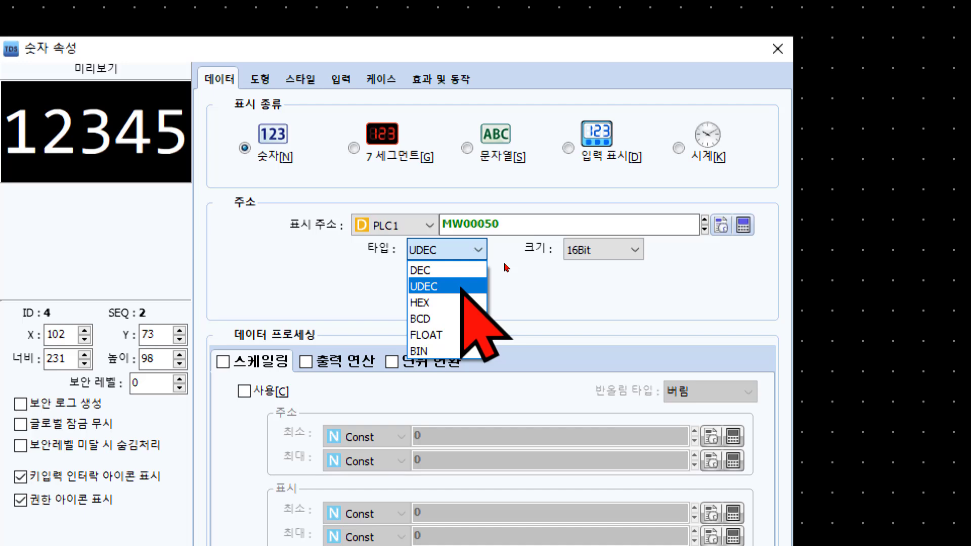
pyautogui.press('Up')
pyautogui.press('Return')
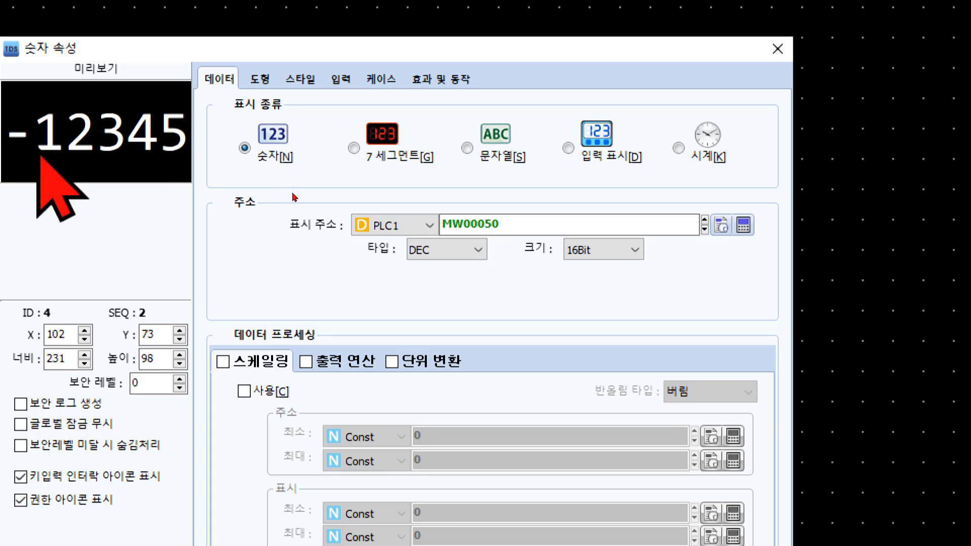
pyautogui.click(476, 250)
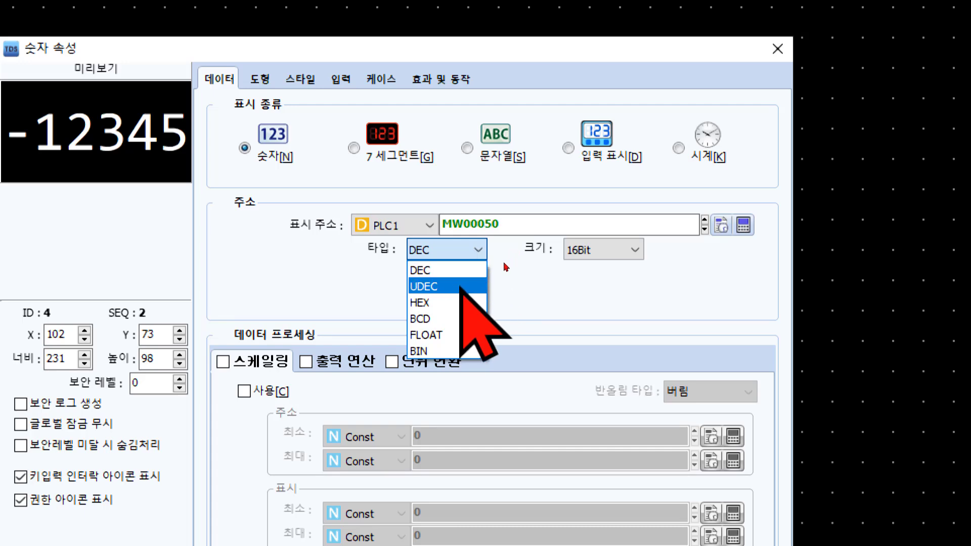
pyautogui.click(445, 286)
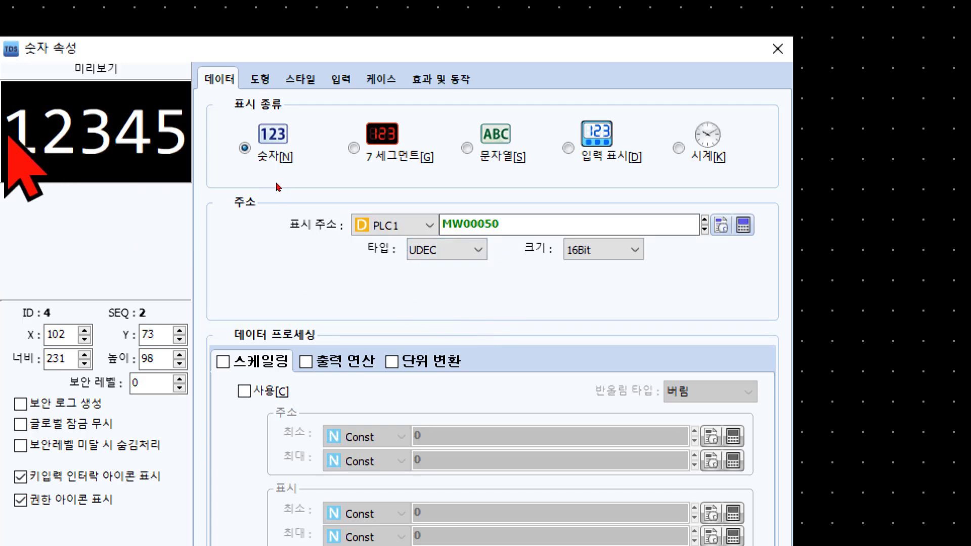
pyautogui.click(472, 250)
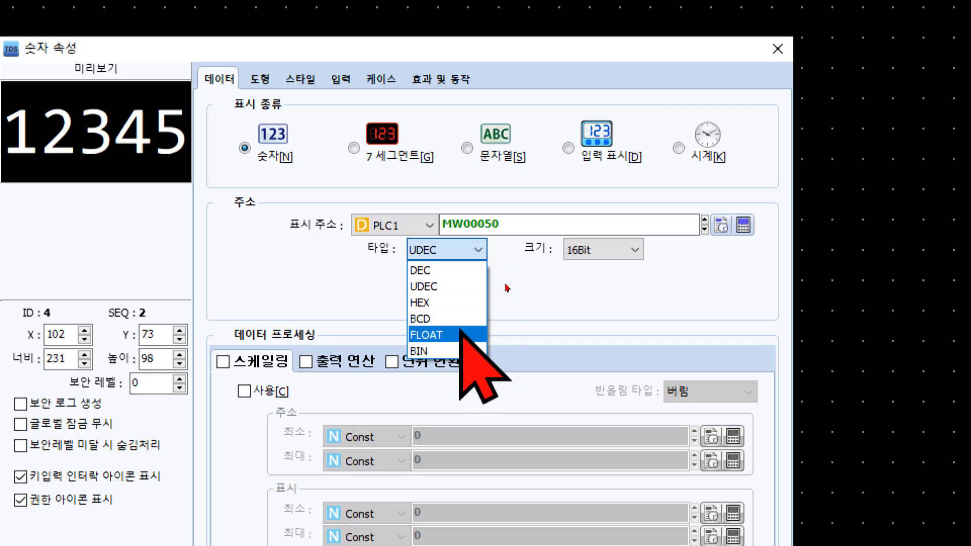
pyautogui.click(514, 248)
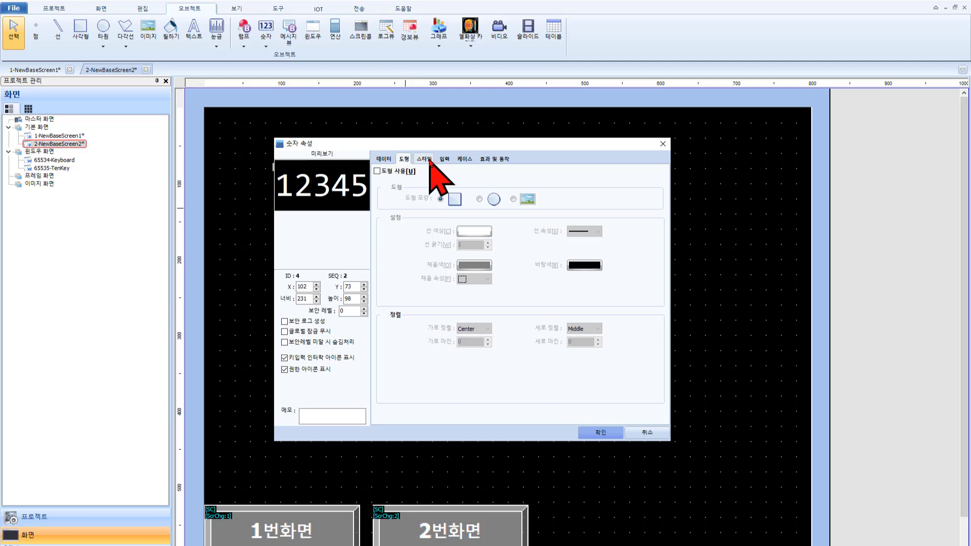
# - Review the number object's style and input settings, return to its data settings, and accept the properties
pyautogui.click(430, 159)
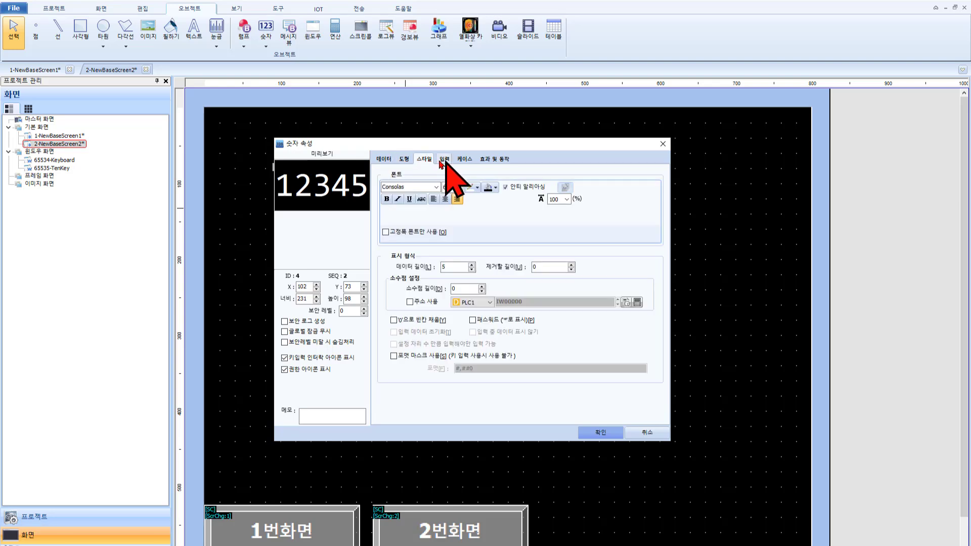
pyautogui.click(445, 160)
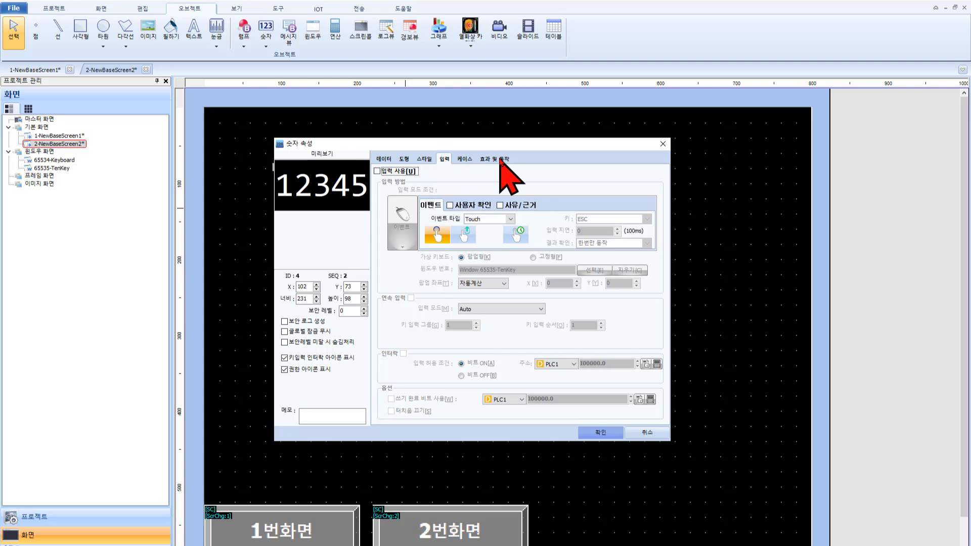
pyautogui.click(384, 159)
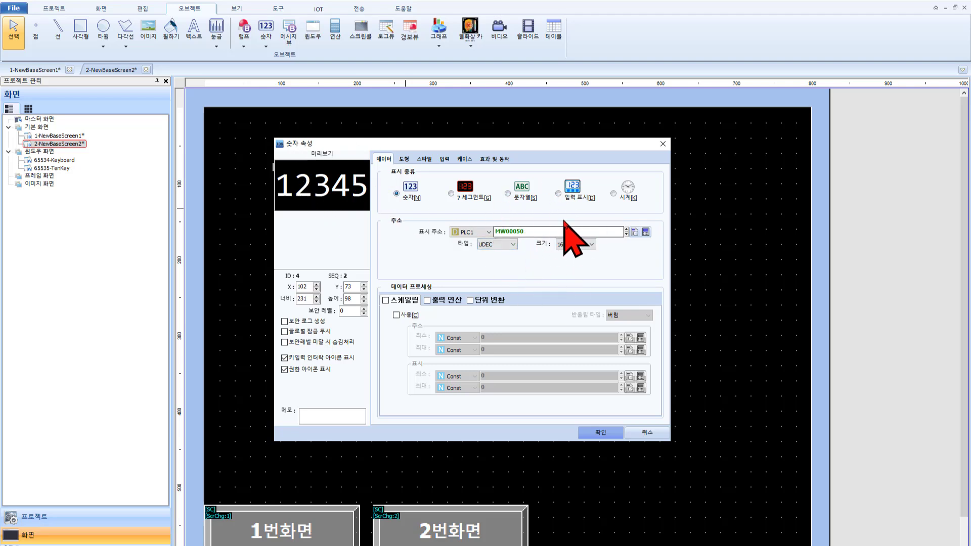
pyautogui.click(600, 432)
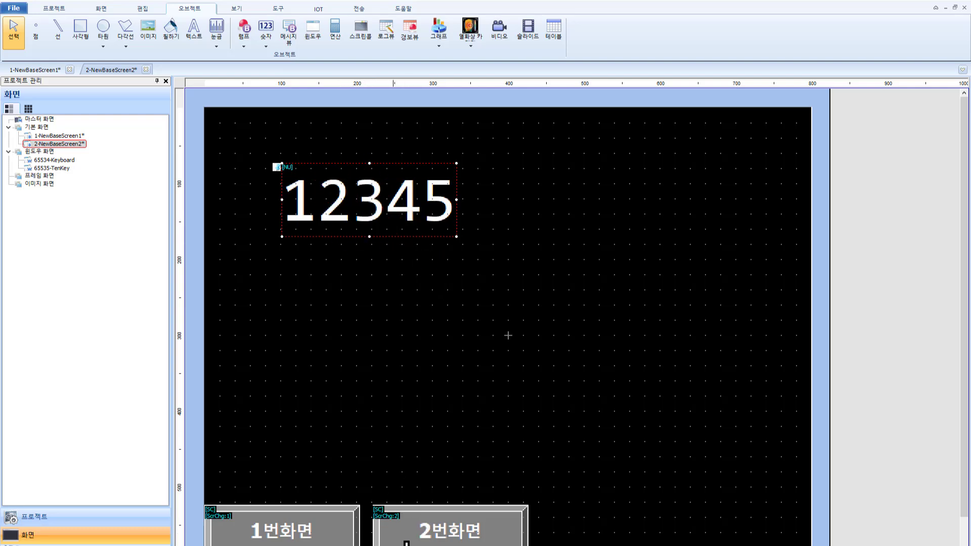
# - Move the number object slightly up and left, and place a copy level with it on the right half of the HMI screen
pyautogui.moveTo(431, 221); pyautogui.dragTo(411, 213)
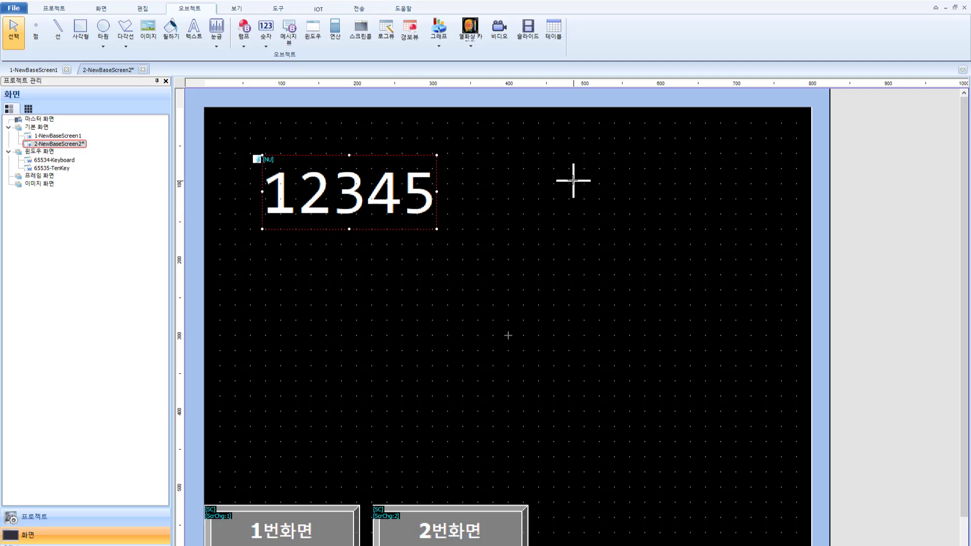
pyautogui.hotkey('ctrl', 'v')
pyautogui.click(614, 195)
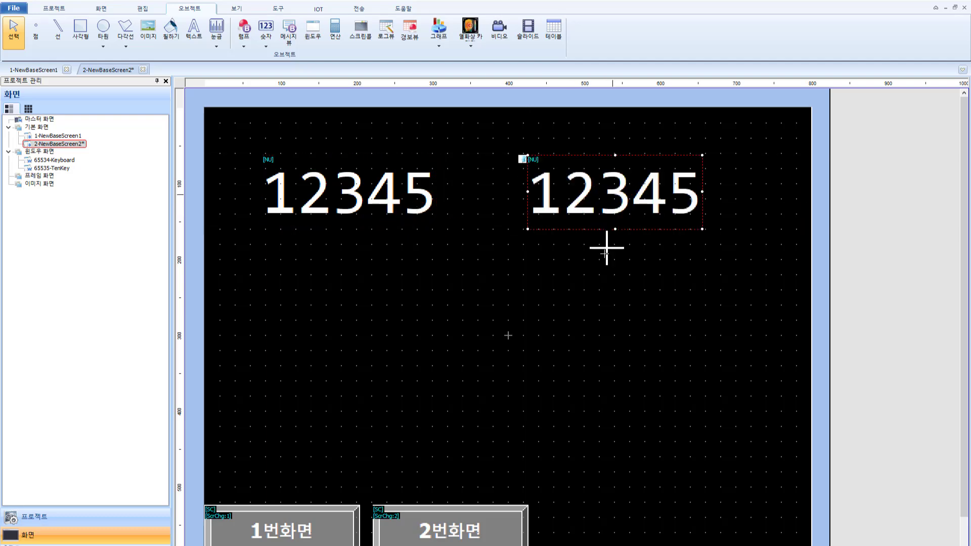
pyautogui.click(614, 356)
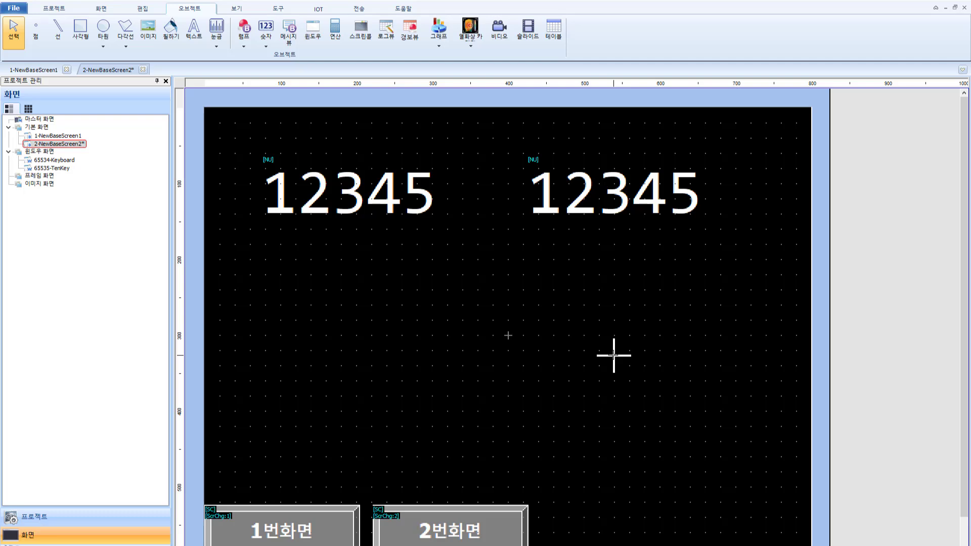
# - Enable input for the copied number object in its properties
pyautogui.doubleClick(622, 199)
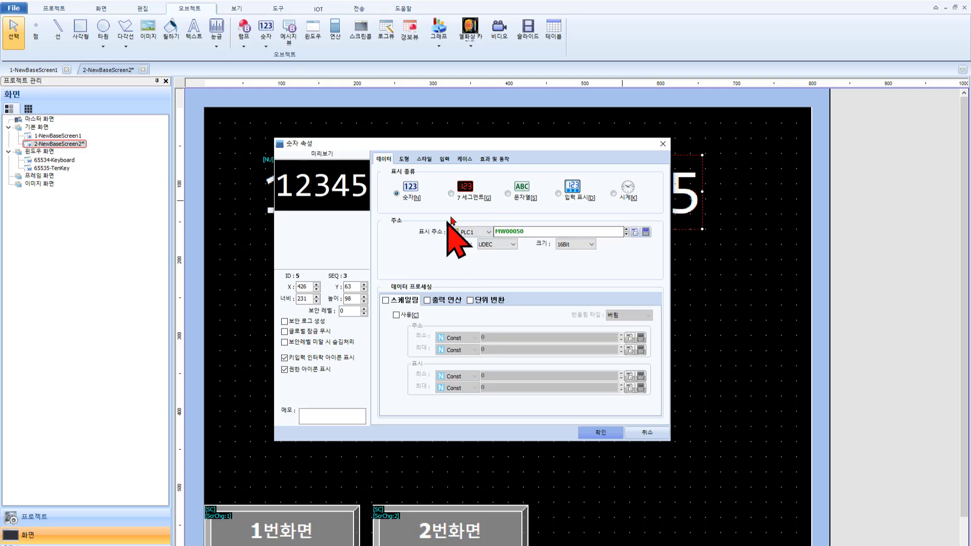
pyautogui.click(444, 160)
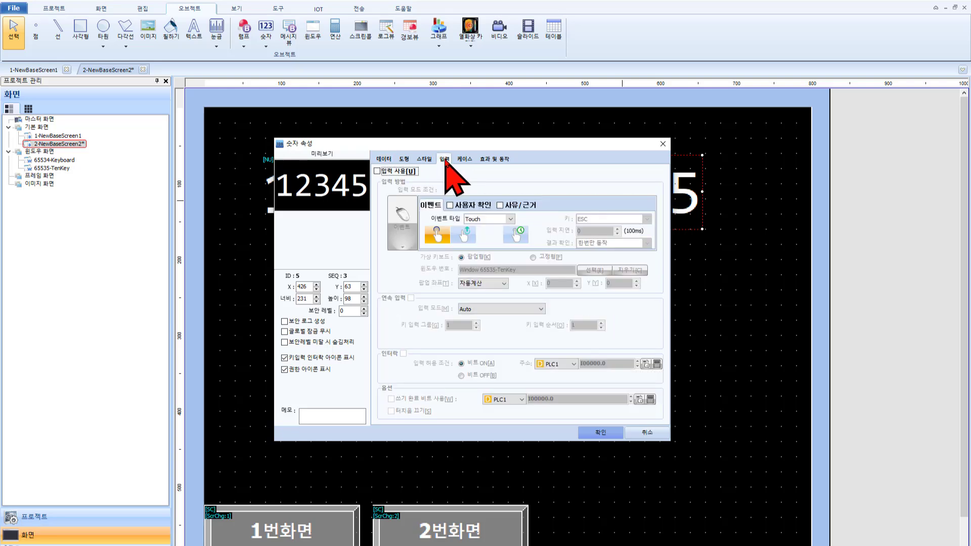
pyautogui.click(377, 172)
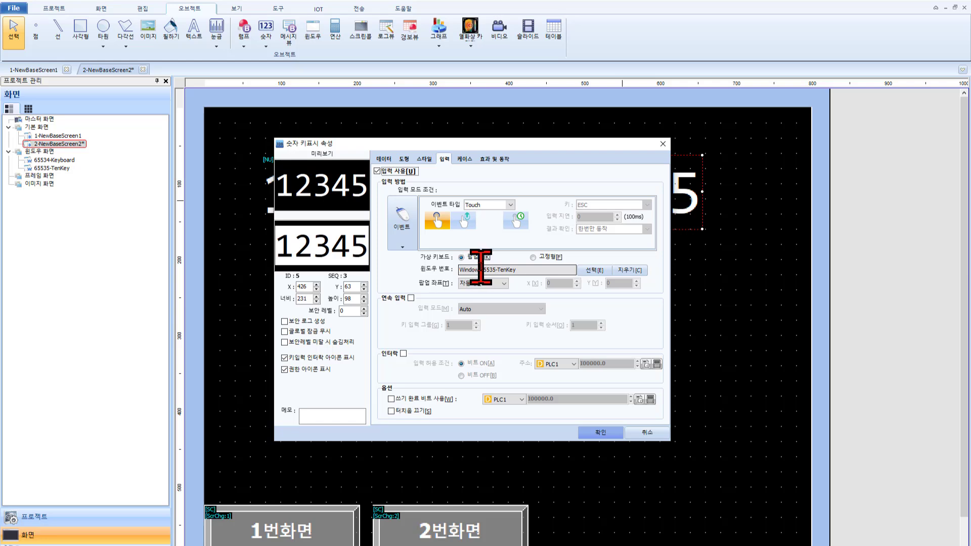
# - Set the copied number object's display address to MW00052 and accept its properties
pyautogui.click(386, 159)
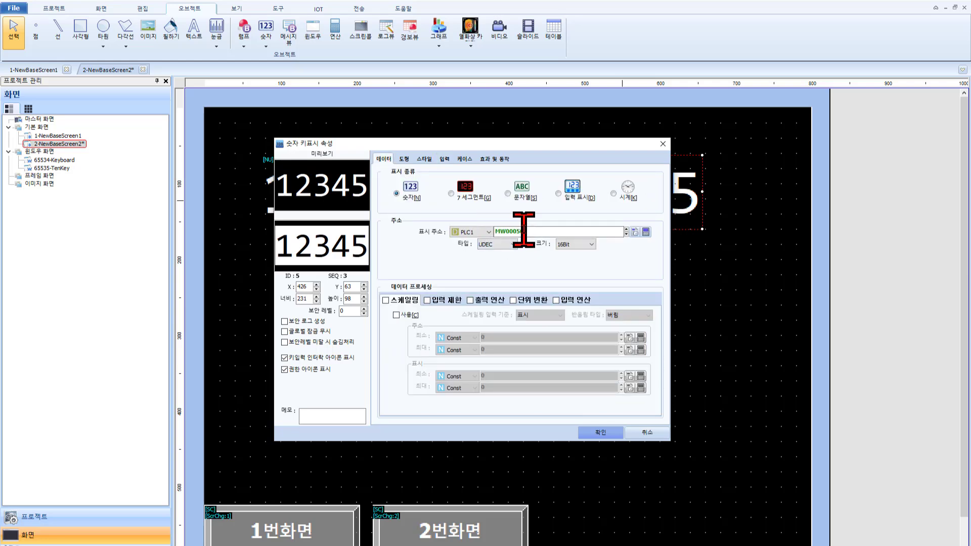
pyautogui.doubleClick(527, 231)
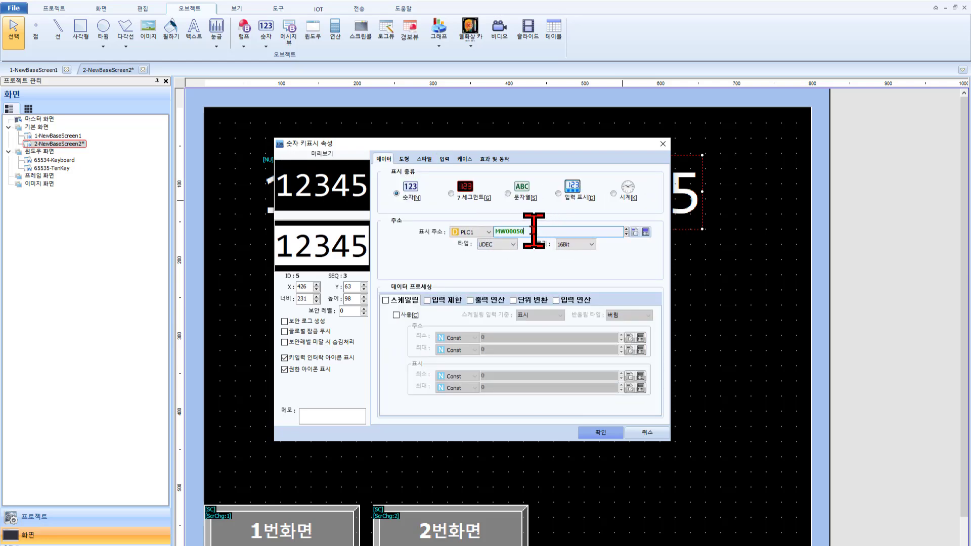
pyautogui.write('2')
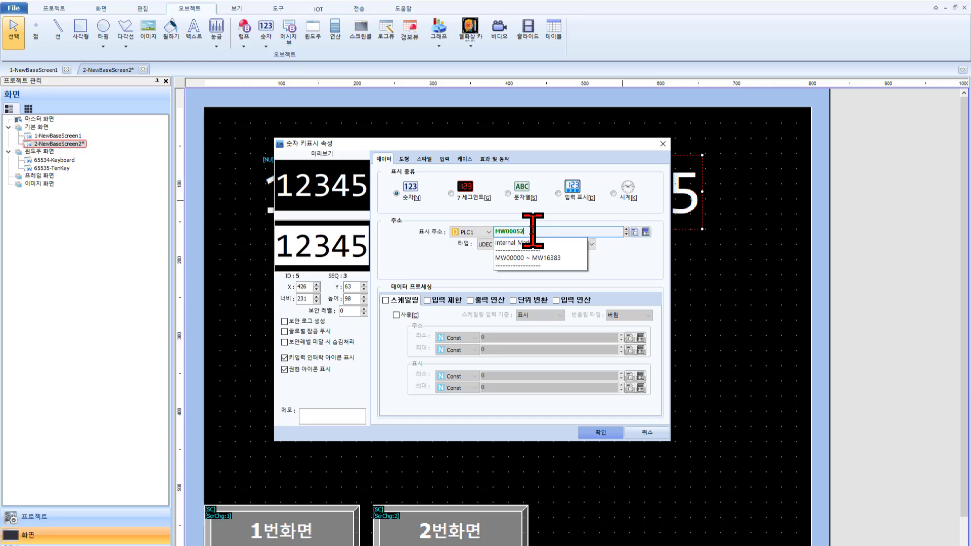
pyautogui.press('Return')
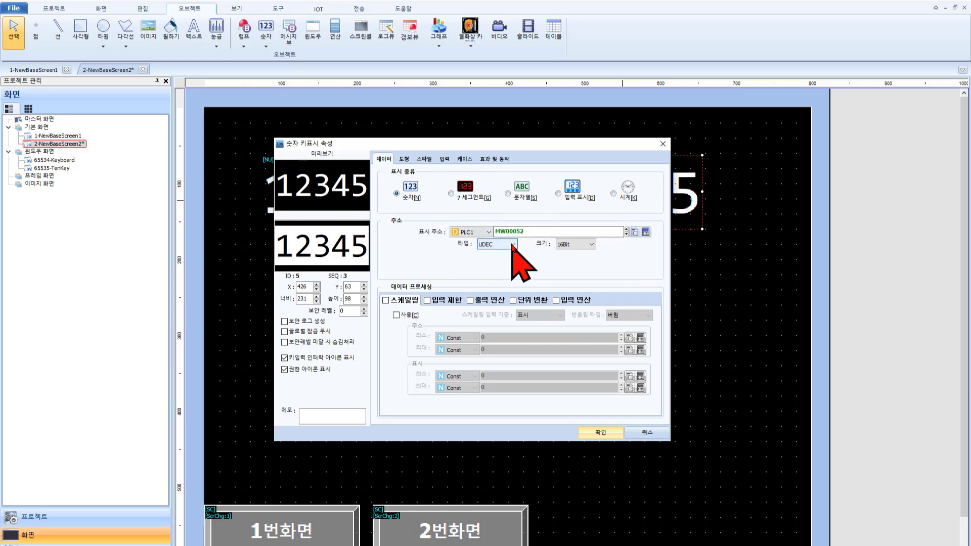
pyautogui.click(600, 432)
pyautogui.click(543, 280)
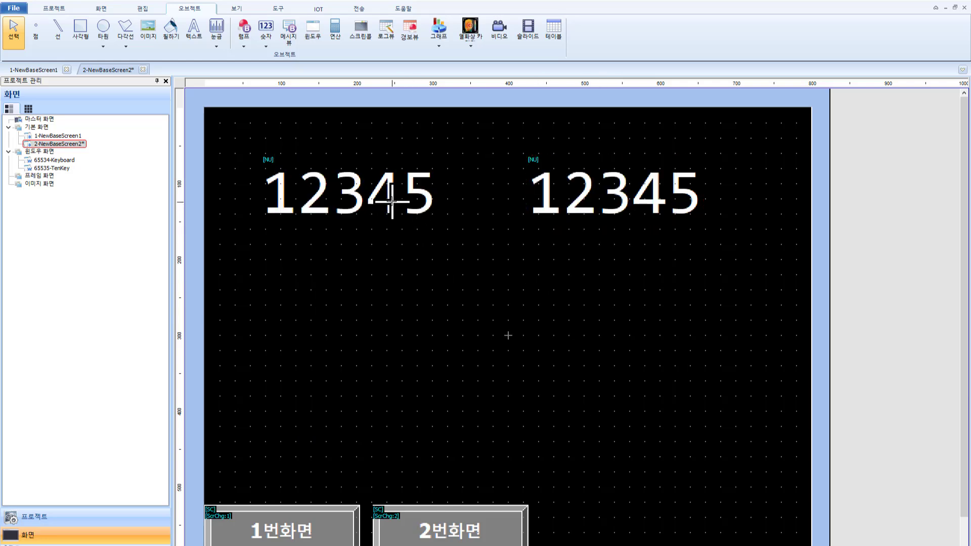
# - Place a copy of the MW00052 number input object directly below it
pyautogui.click(578, 204)
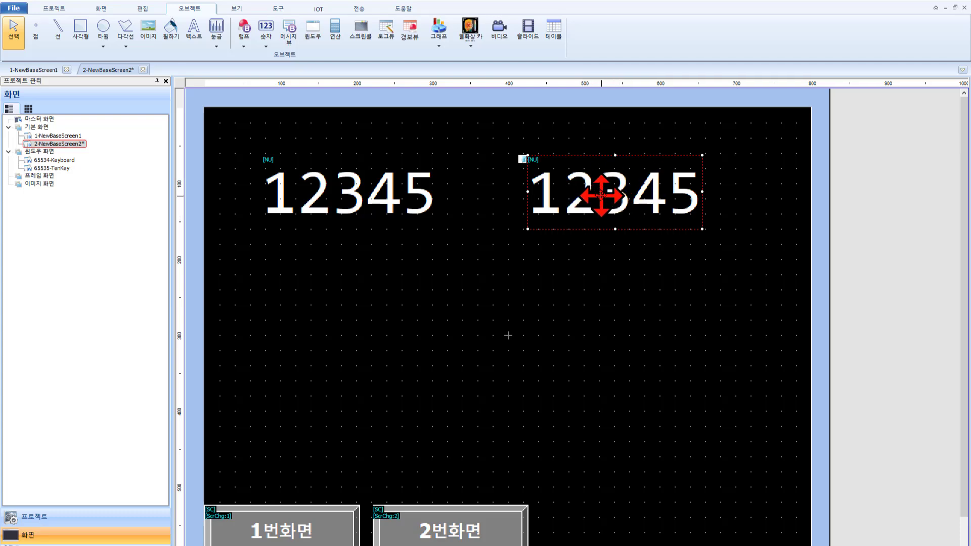
pyautogui.click(613, 286)
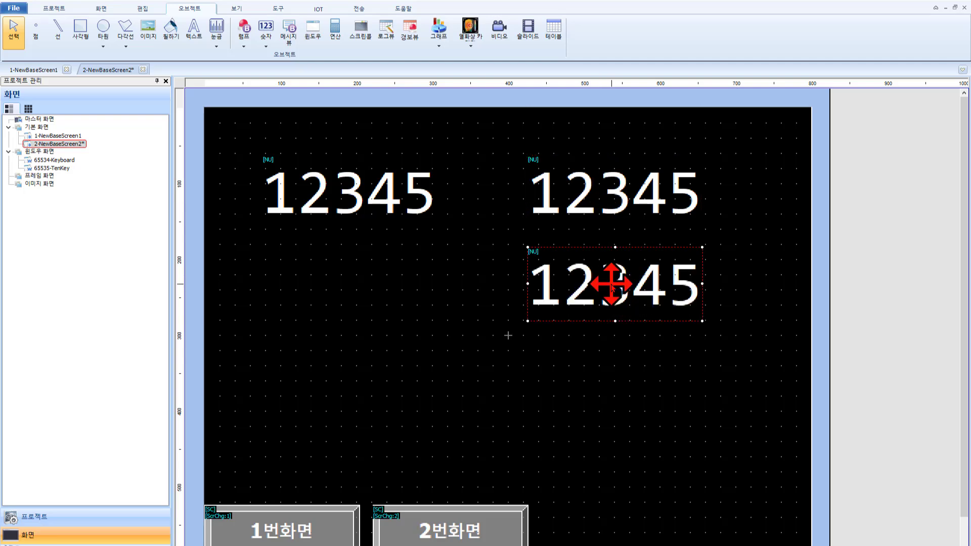
pyautogui.click(639, 346)
pyautogui.click(621, 208)
pyautogui.click(611, 277)
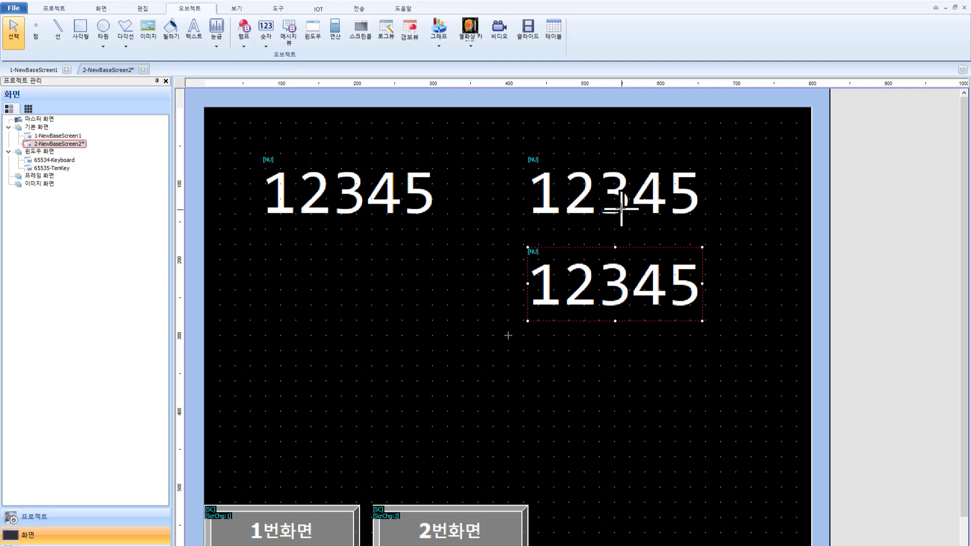
pyautogui.click(621, 207)
pyautogui.click(618, 271)
pyautogui.click(386, 195)
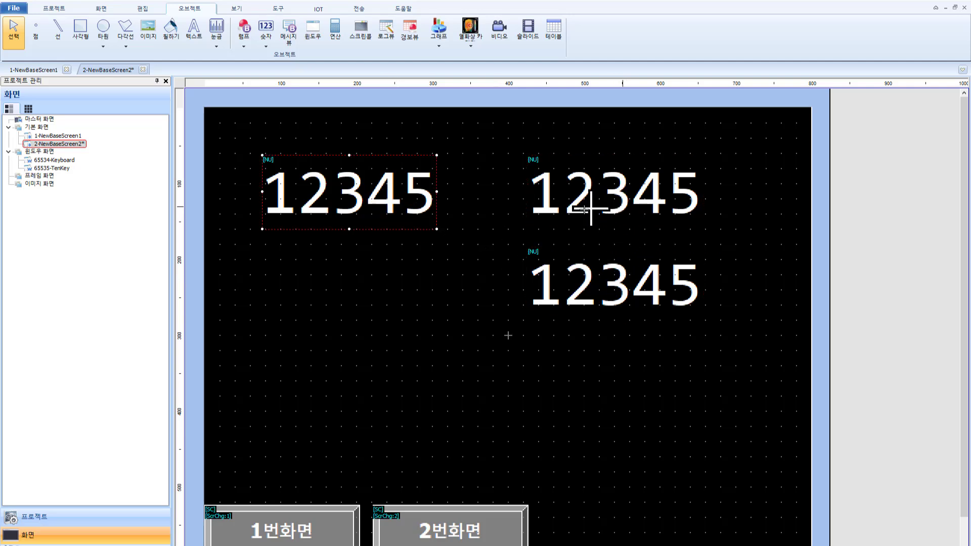
pyautogui.click(612, 210)
# - Set the lower number input object's display address to MW00054 and accept its properties
pyautogui.click(616, 283)
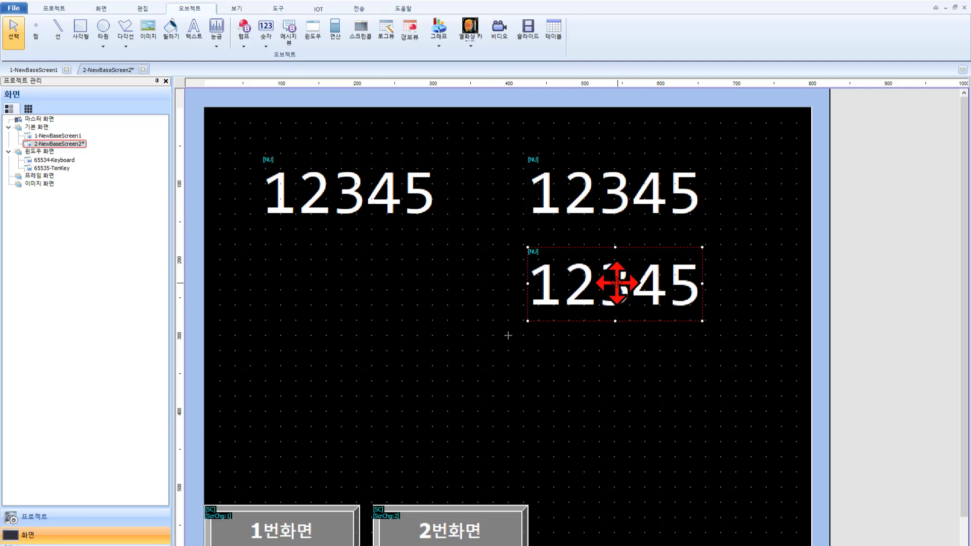
pyautogui.doubleClick(616, 283)
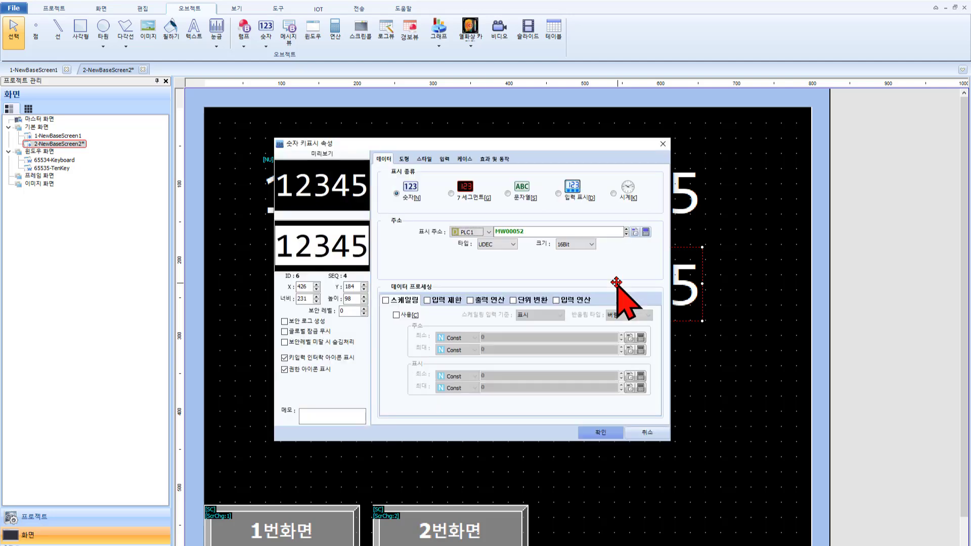
pyautogui.doubleClick(536, 232)
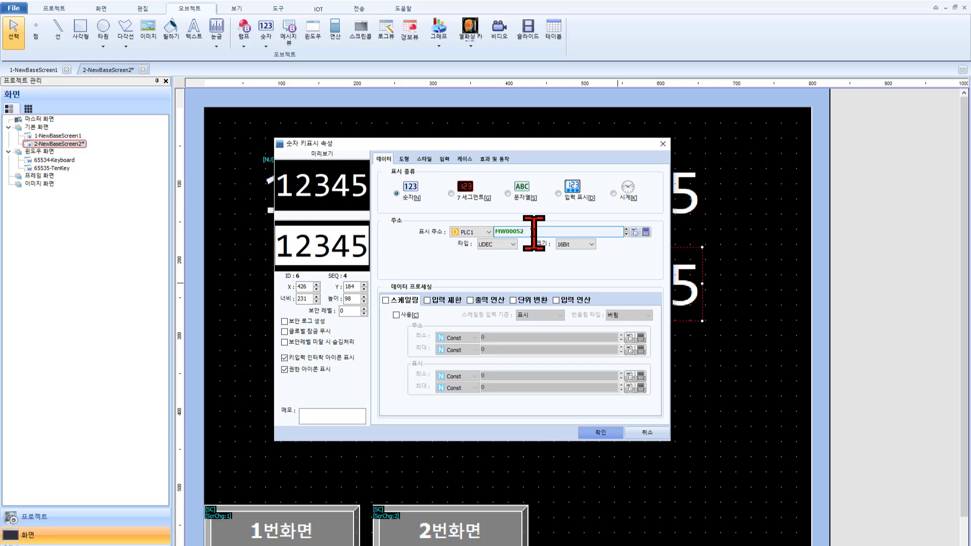
pyautogui.press('BackSpace')
pyautogui.write('4')
pyautogui.press('Return')
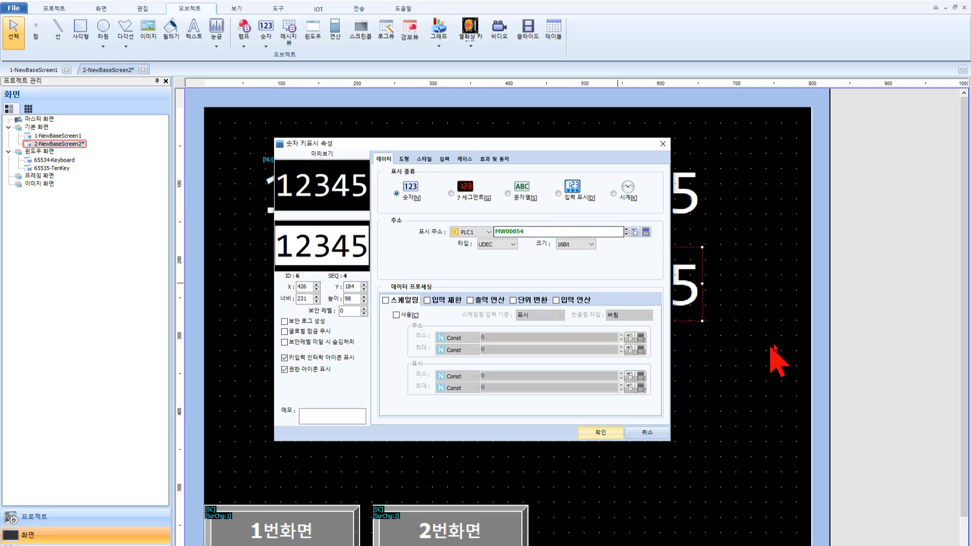
pyautogui.click(601, 432)
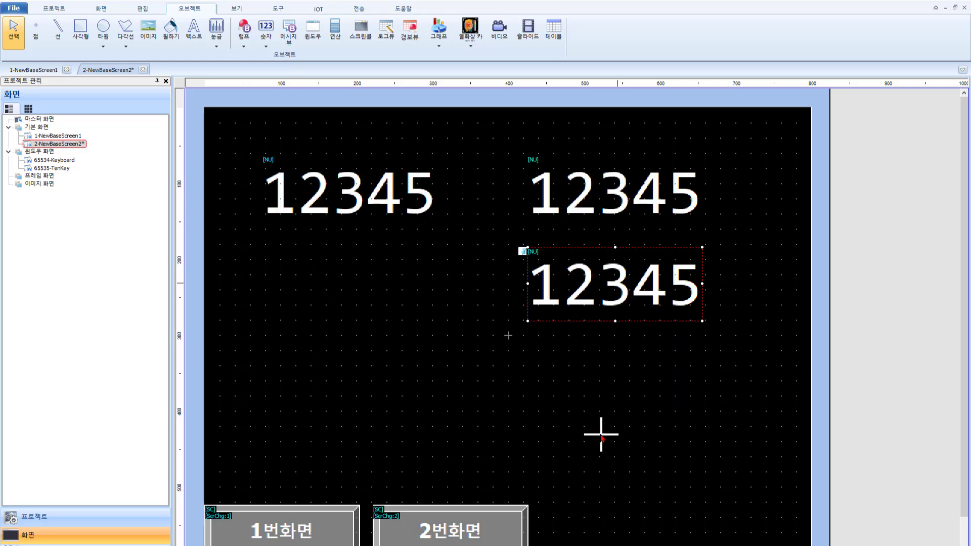
pyautogui.click(622, 188)
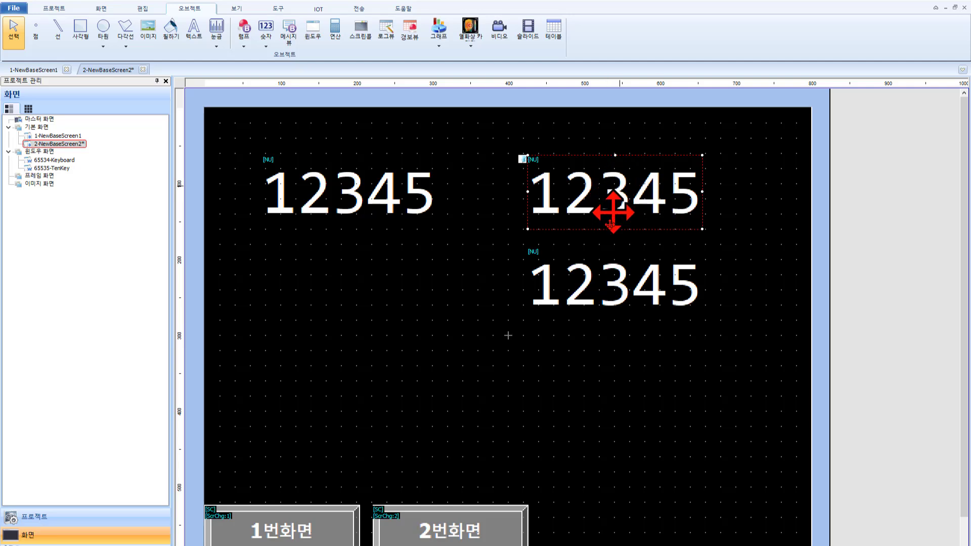
pyautogui.click(618, 287)
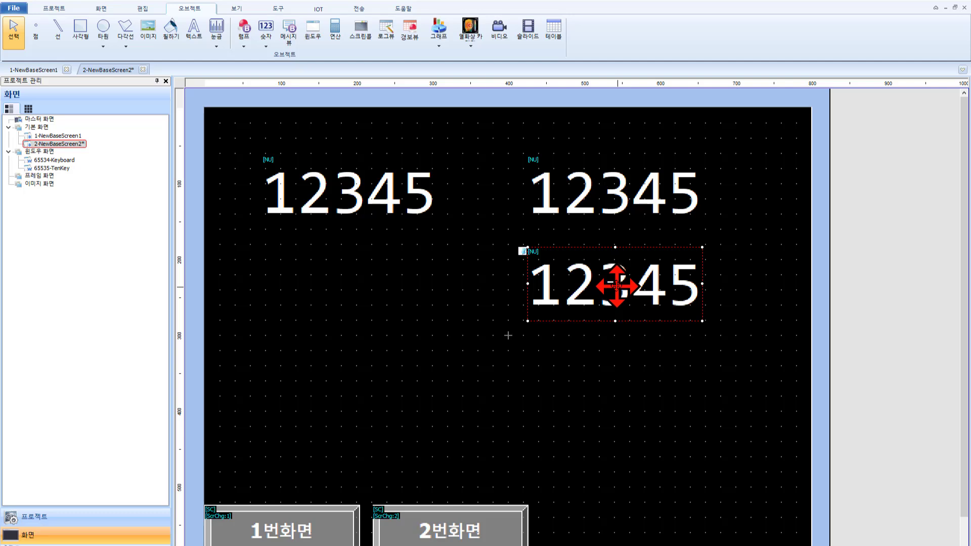
pyautogui.click(615, 192)
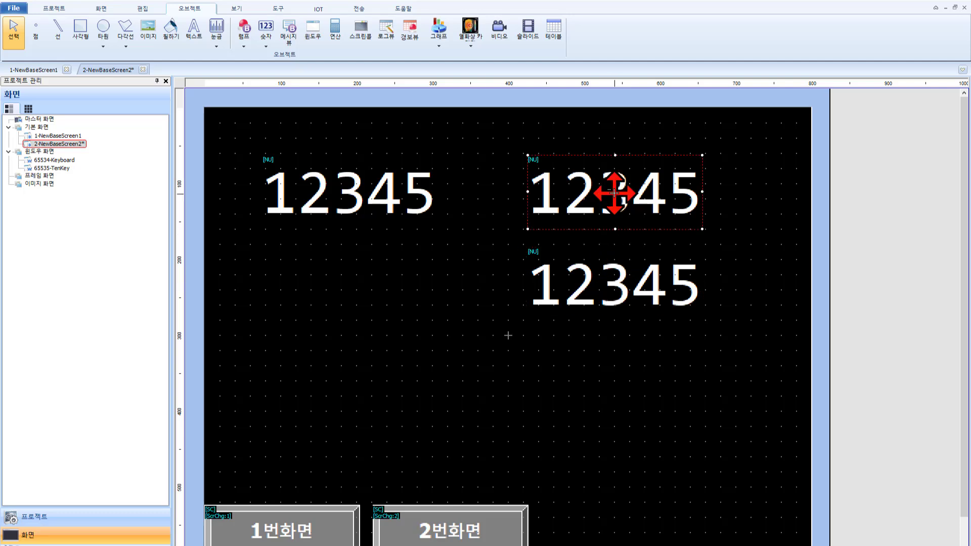
pyautogui.click(618, 288)
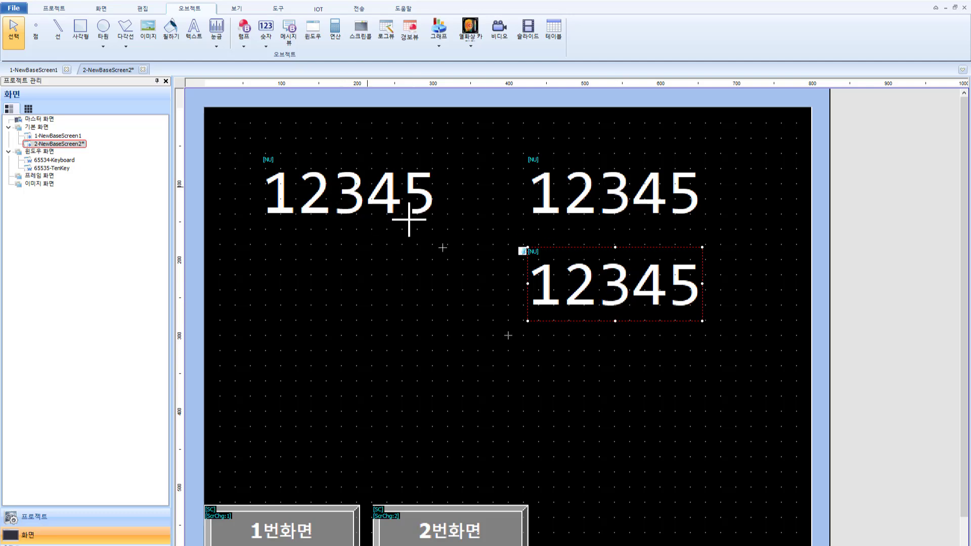
pyautogui.click(562, 217)
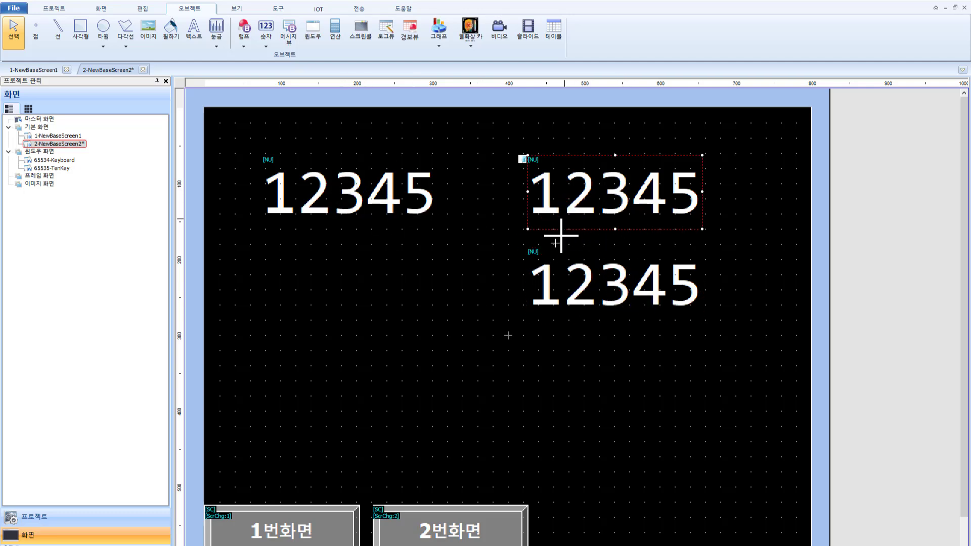
pyautogui.click(579, 286)
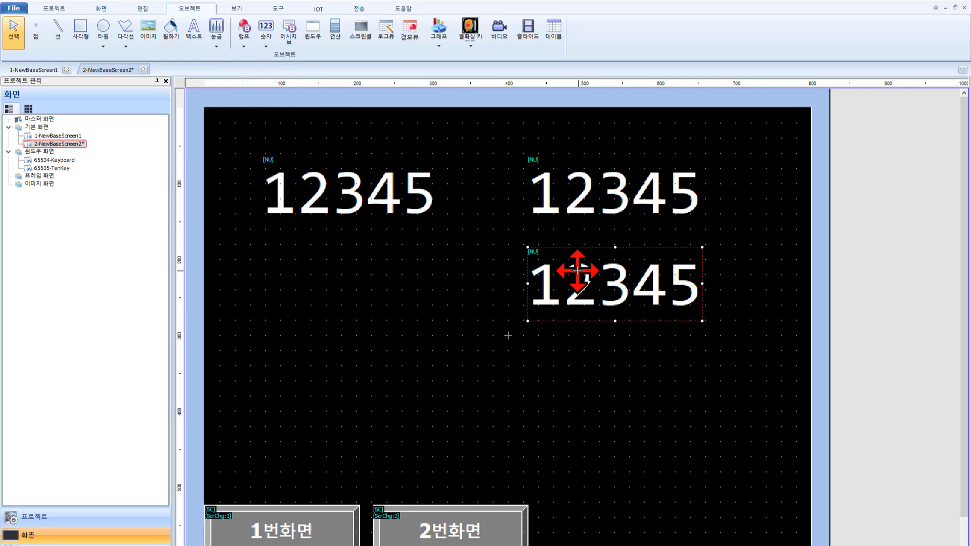
# - Build the entire HMI project and transfer it to the HMI
pyautogui.click(361, 11)
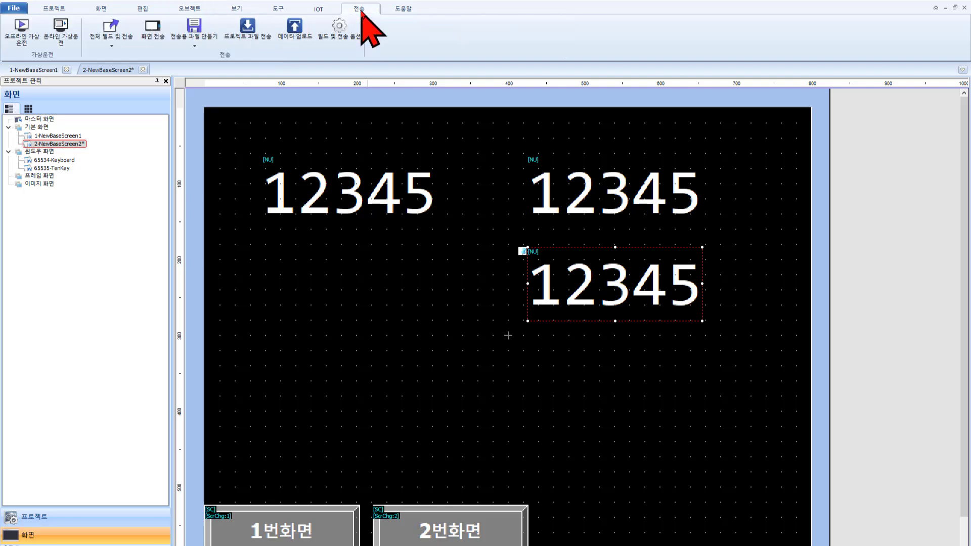
pyautogui.click(112, 45)
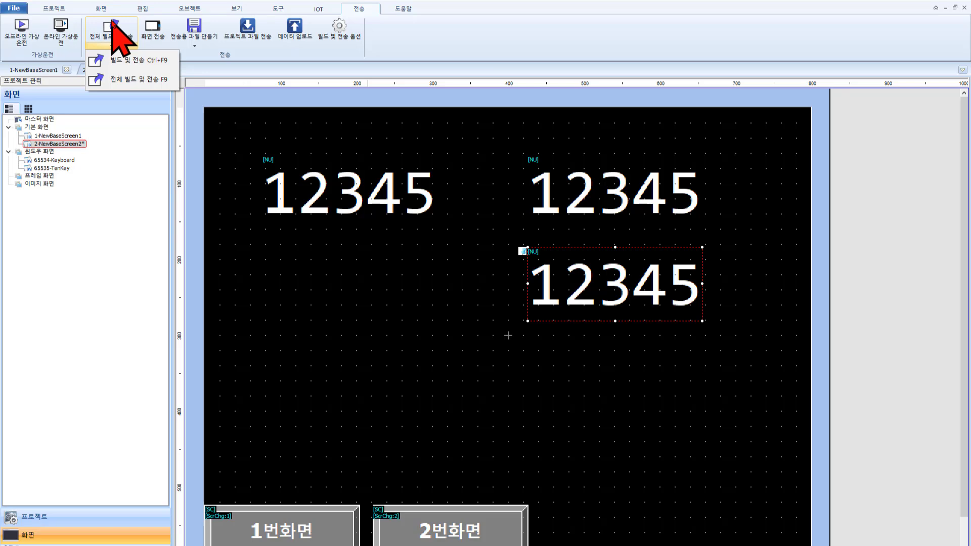
pyautogui.click(112, 21)
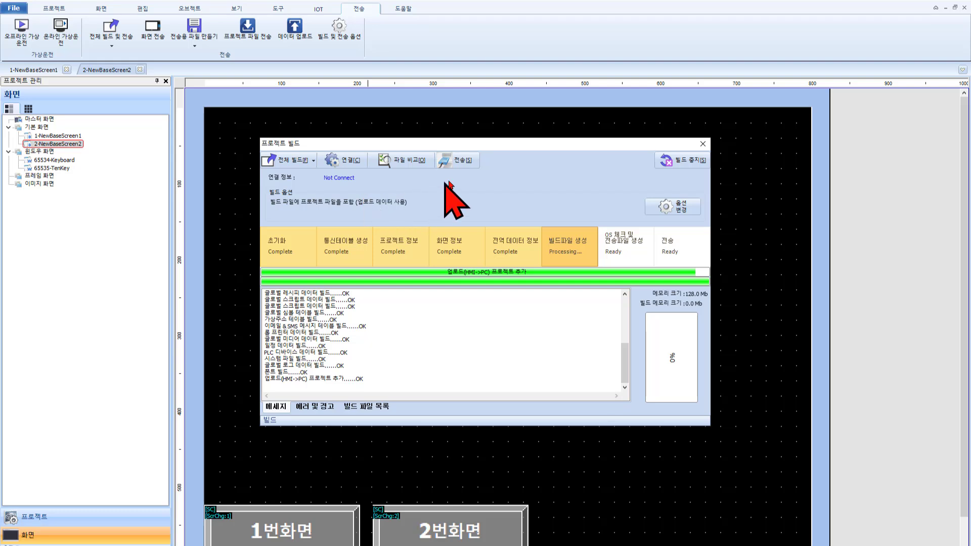
pyautogui.click(470, 161)
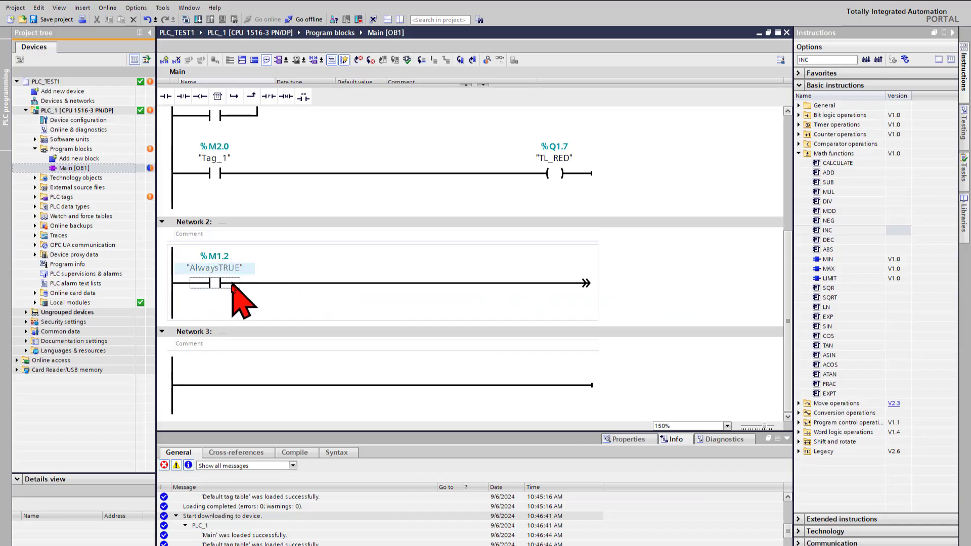
# - Switch to TIA Portal and insert an ADD instruction after the AlwaysTRUE contact in Network 2 of Main [OB1]
pyautogui.click(216, 283)
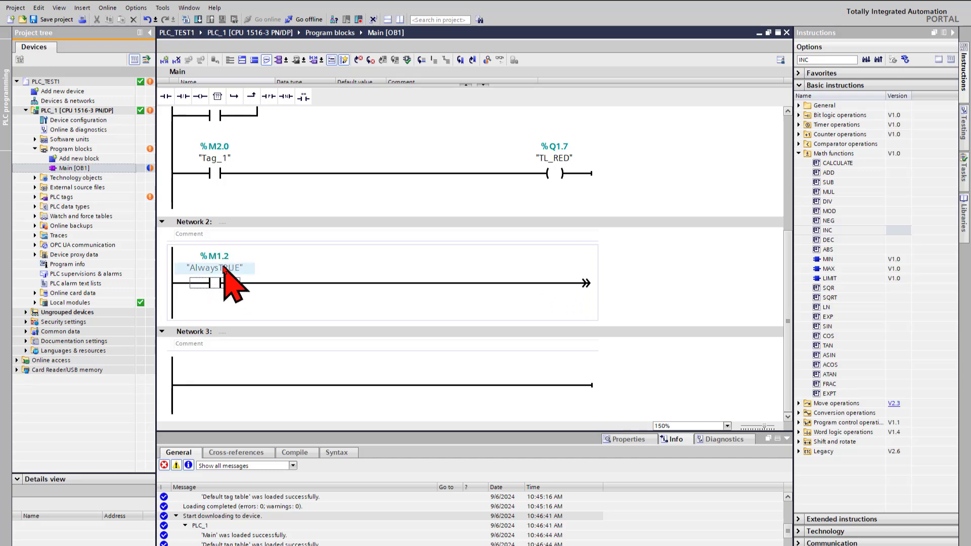
pyautogui.click(377, 283)
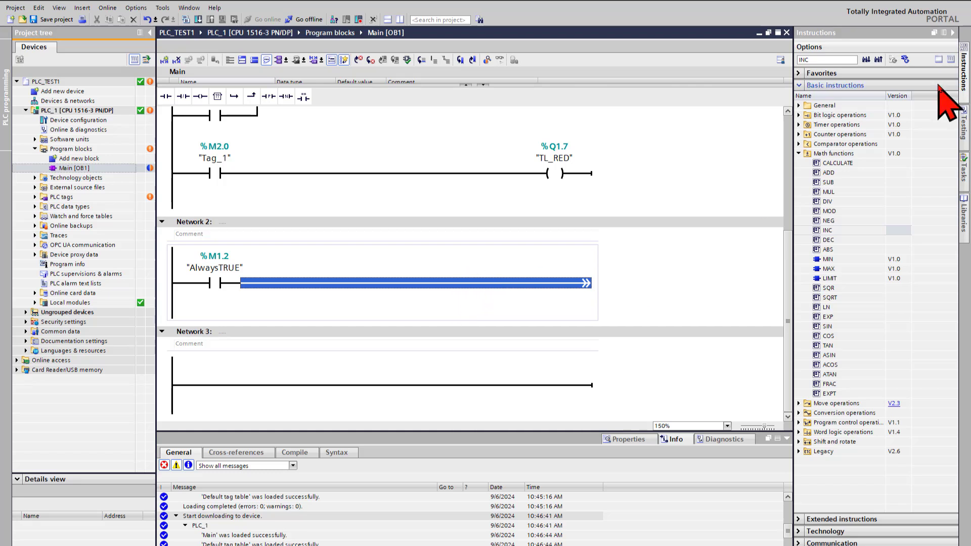
pyautogui.click(838, 173)
pyautogui.moveTo(838, 172); pyautogui.dragTo(414, 284)
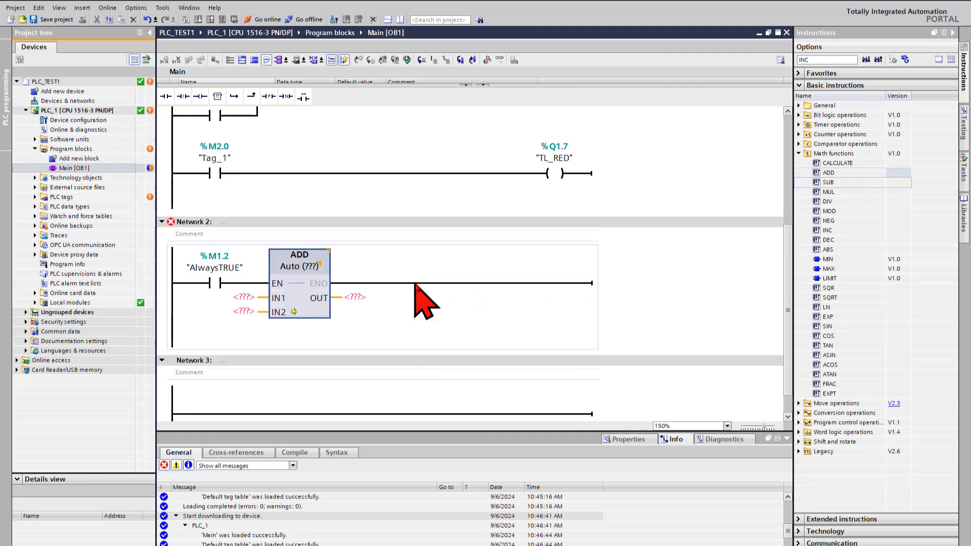
# - Assign MW52 to IN1, MW54 to IN2 and MW50 to OUT of the ADD instruction
pyautogui.click(244, 298)
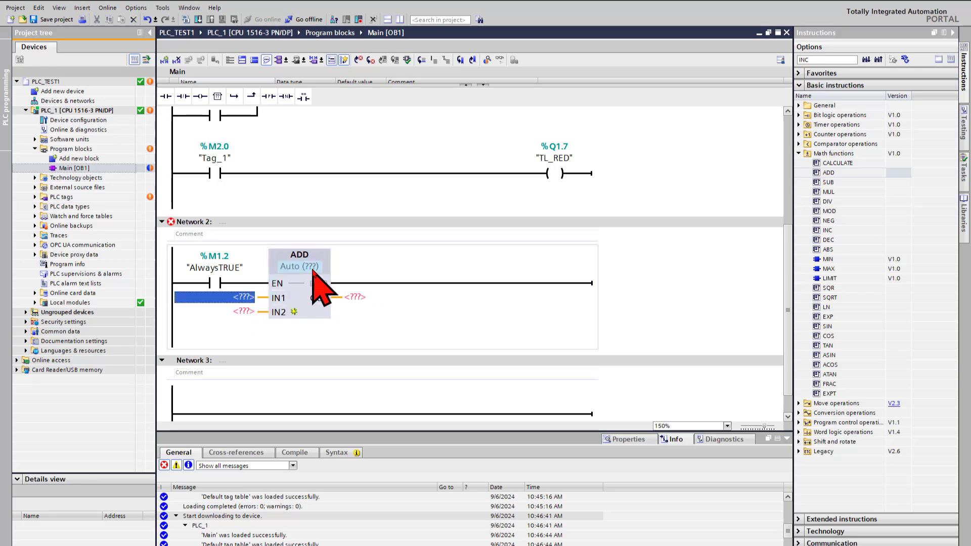
pyautogui.click(312, 270)
pyautogui.click(245, 299)
pyautogui.write('MW5')
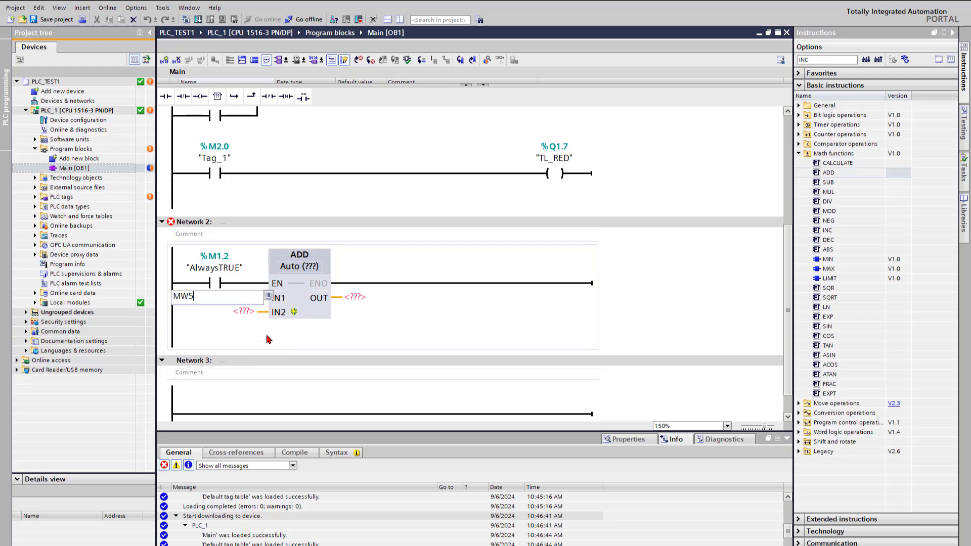
pyautogui.write('2')
pyautogui.press('Return')
pyautogui.write('MW5')
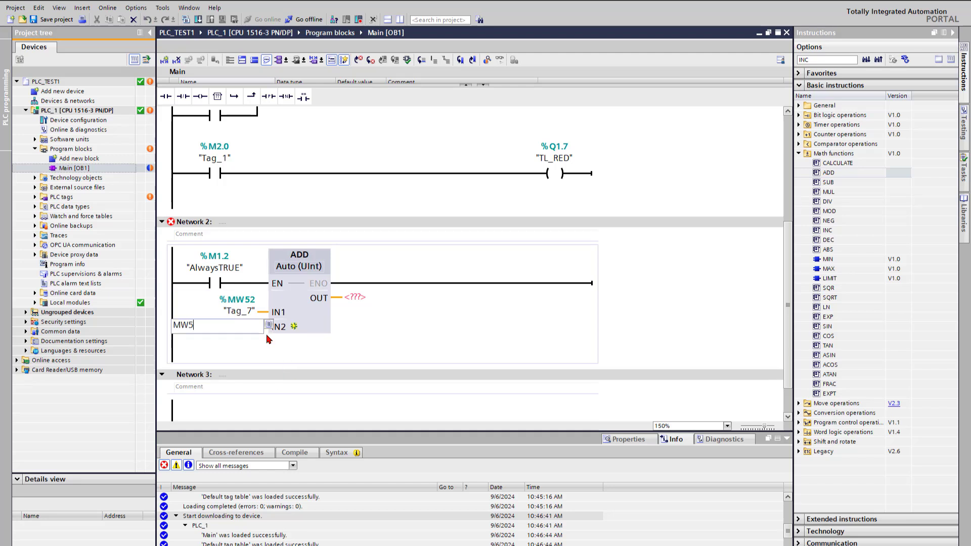
pyautogui.write('4')
pyautogui.press('Return')
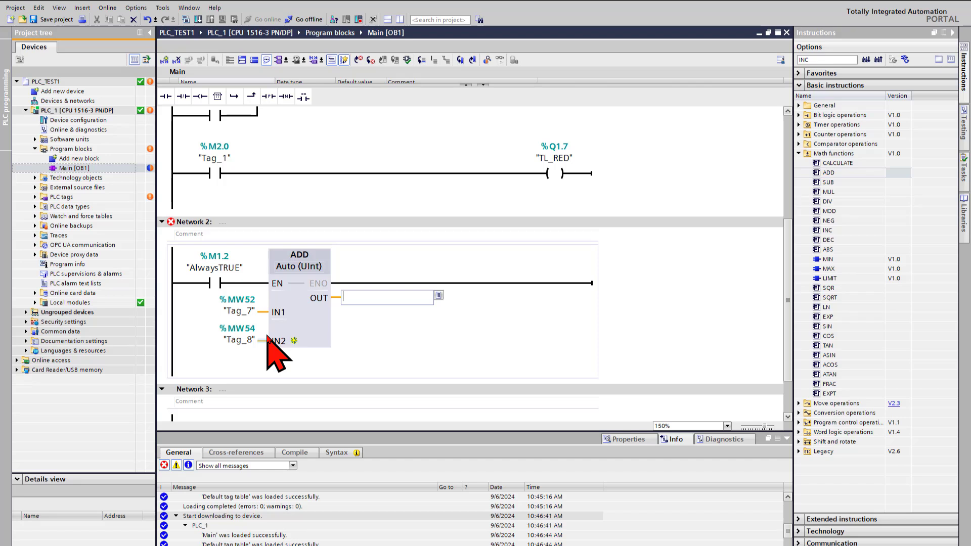
pyautogui.write('MW50')
pyautogui.press('Return')
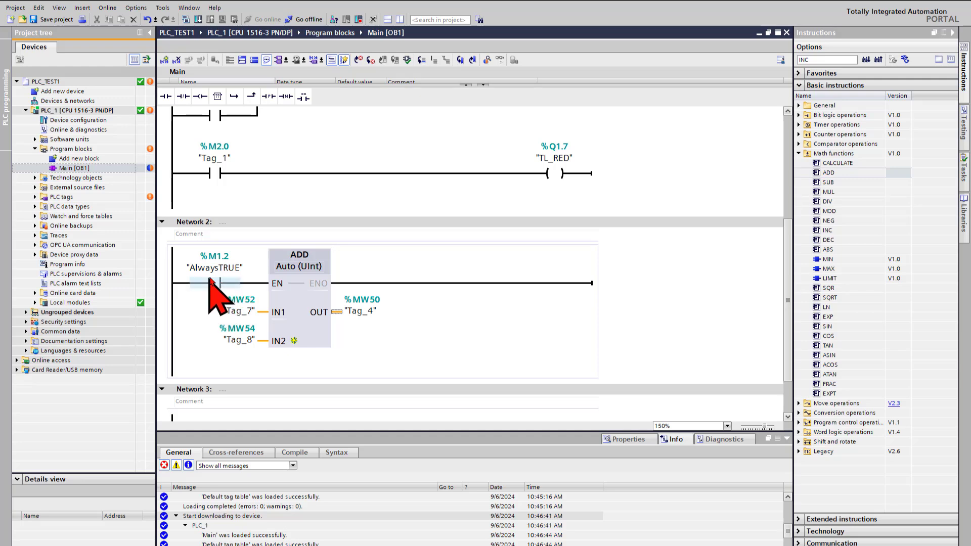
# - Download the changed program to PLC_1 and turn on online monitoring of the Main block
pyautogui.click(198, 19)
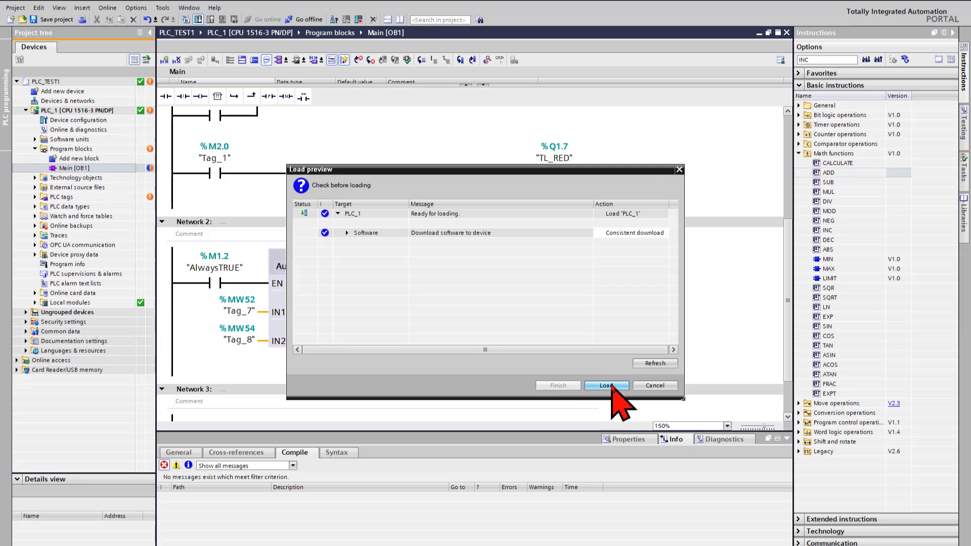
pyautogui.click(607, 385)
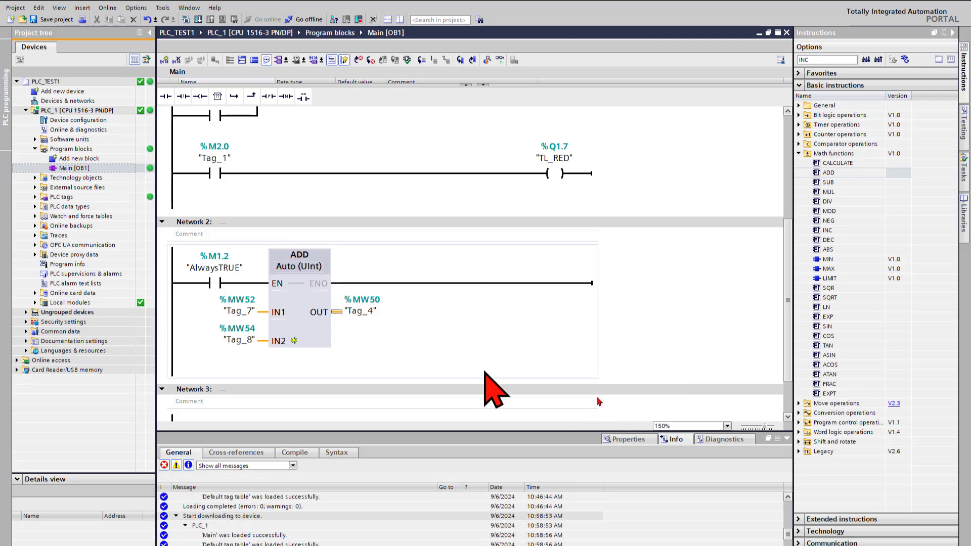
pyautogui.click(787, 439)
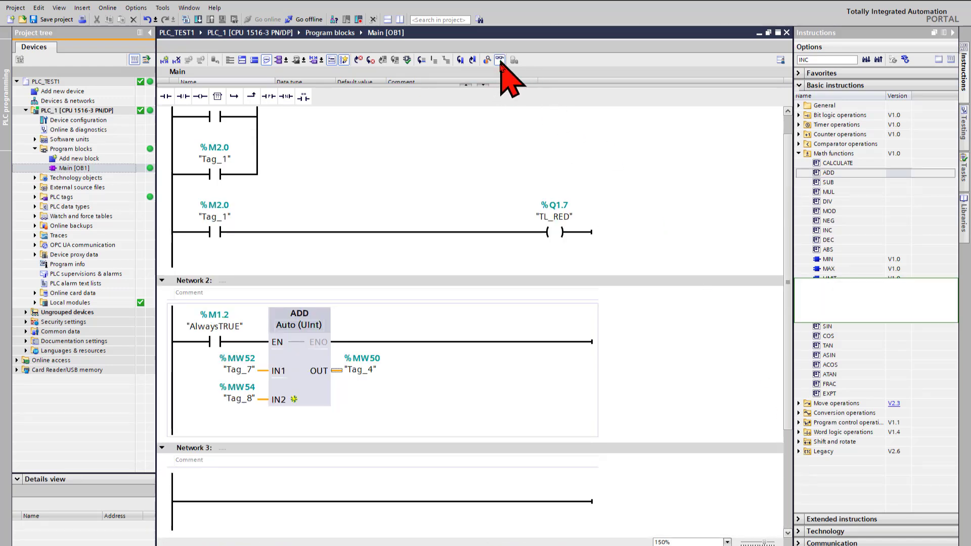
pyautogui.click(499, 60)
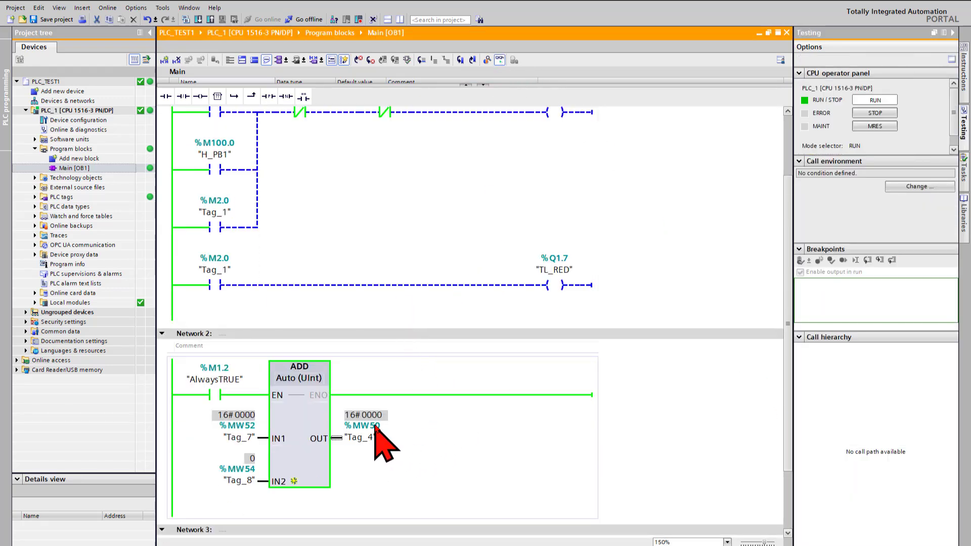
# - Change the monitoring display format of the MW50 tag at the ADD output
pyautogui.rightClick(246, 421)
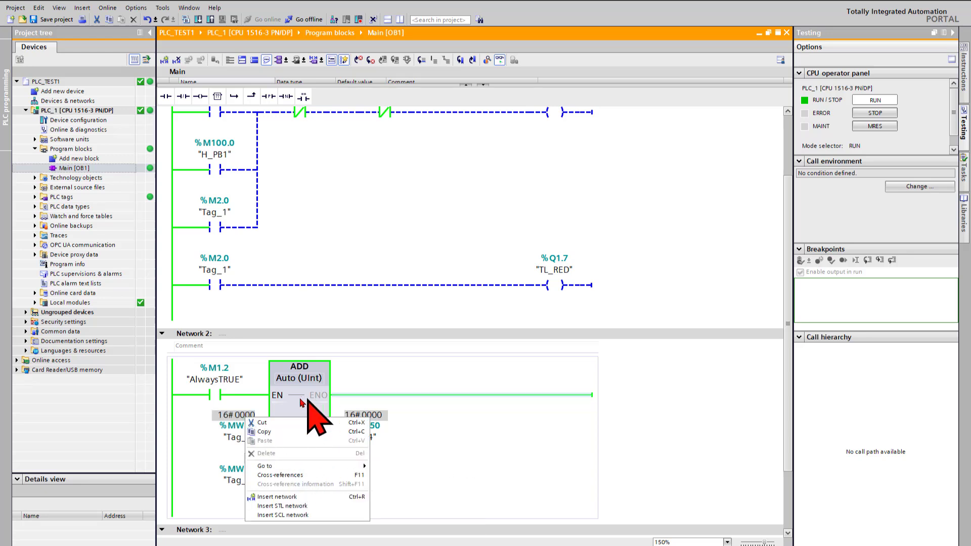
pyautogui.rightClick(238, 427)
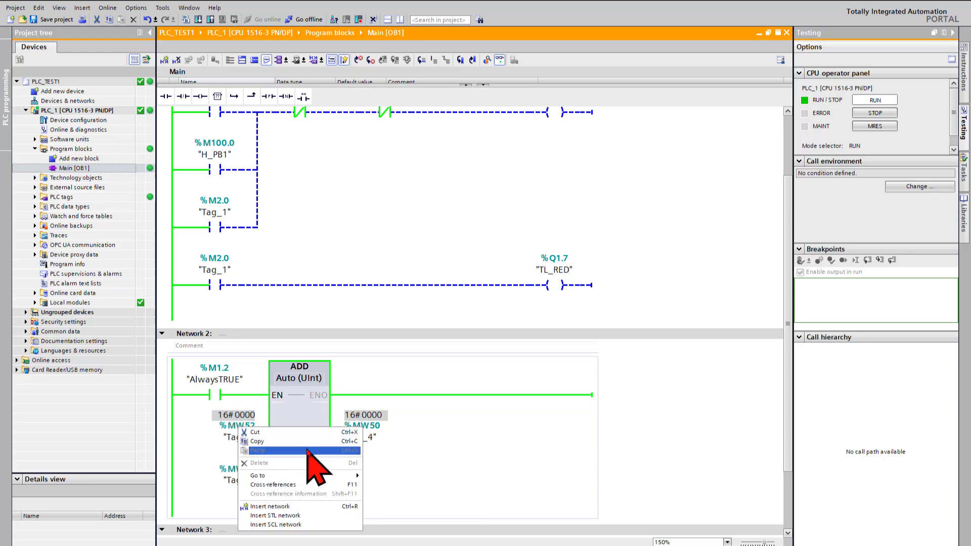
pyautogui.rightClick(372, 418)
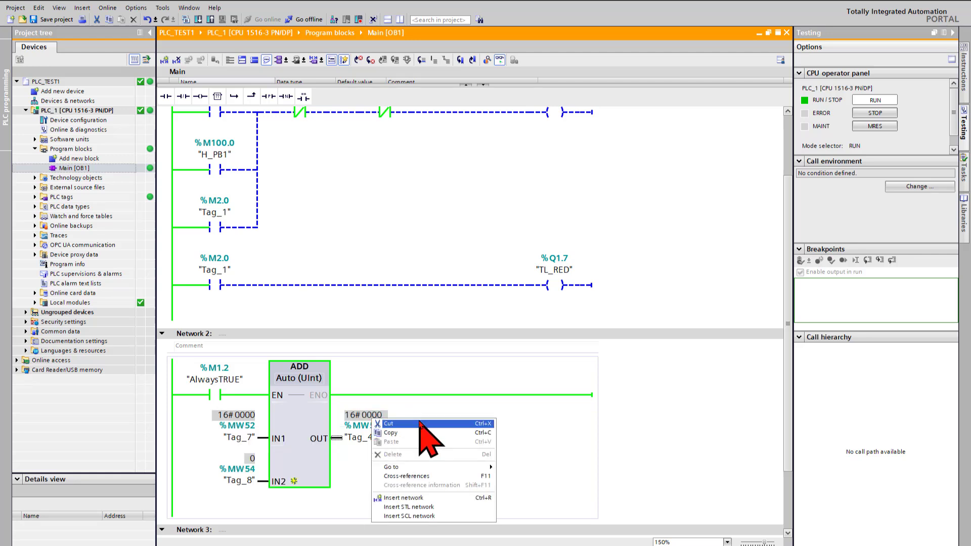
pyautogui.scroll(-2, 324, 430)
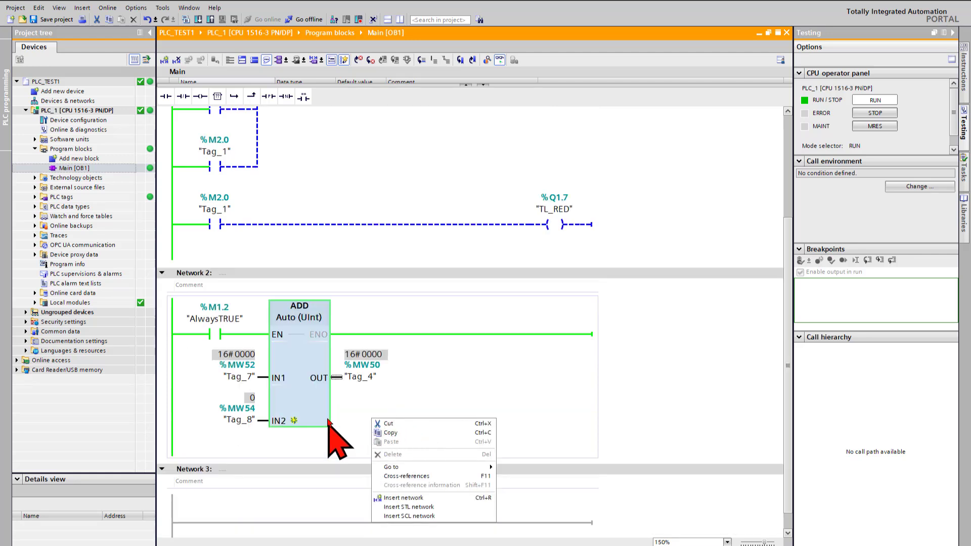
pyautogui.rightClick(377, 387)
pyautogui.moveTo(455, 408)
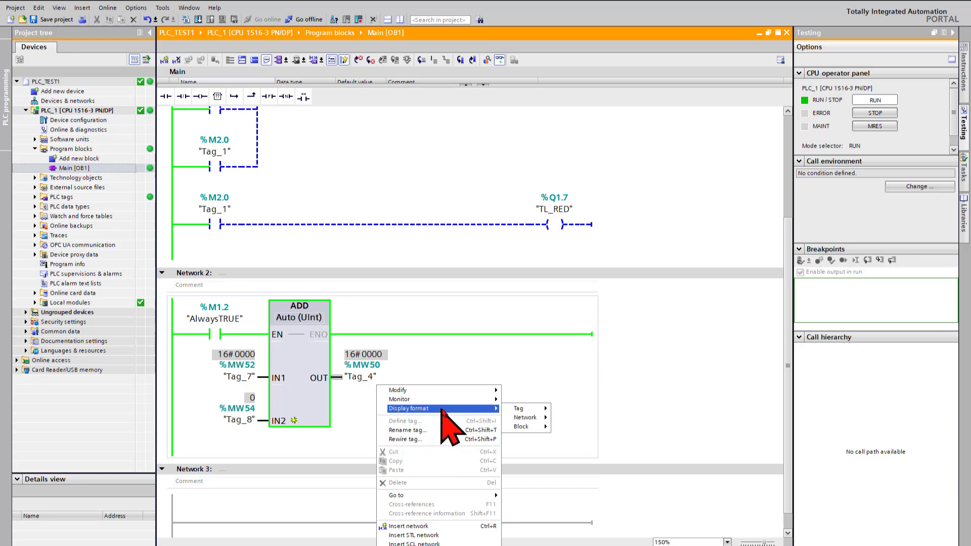
pyautogui.moveTo(519, 409)
pyautogui.click(576, 417)
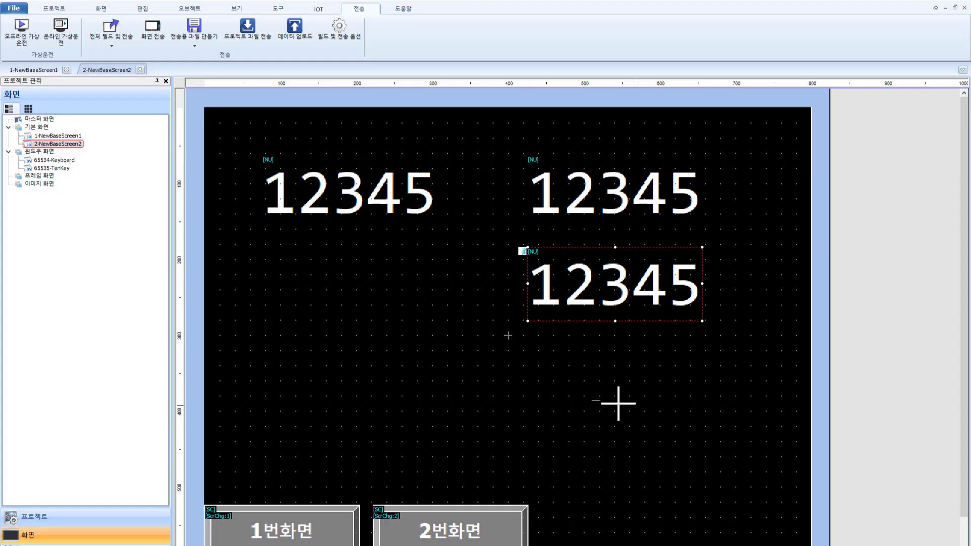
# - Switch back to the HMI screen editor and set the MW00050 number object's display type to 7-segment
pyautogui.click(598, 398)
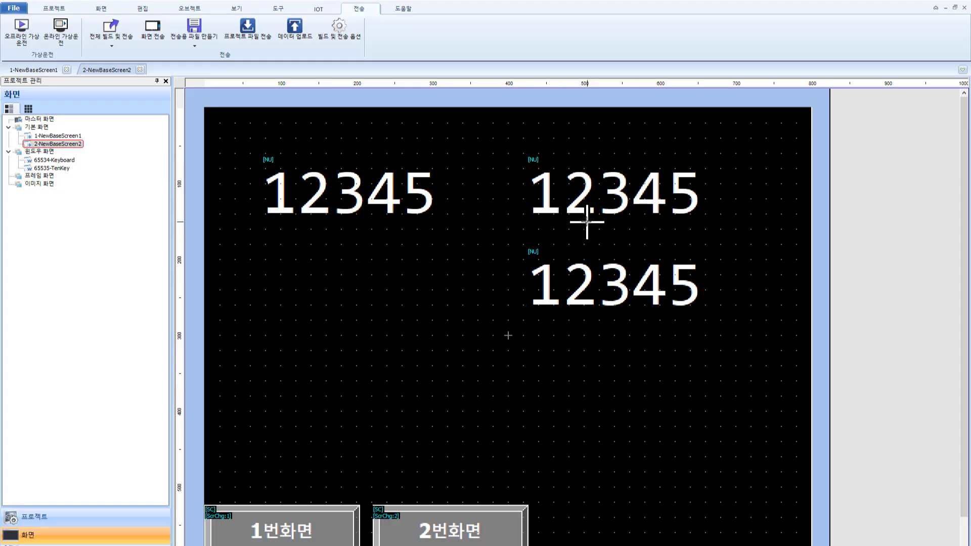
pyautogui.doubleClick(420, 192)
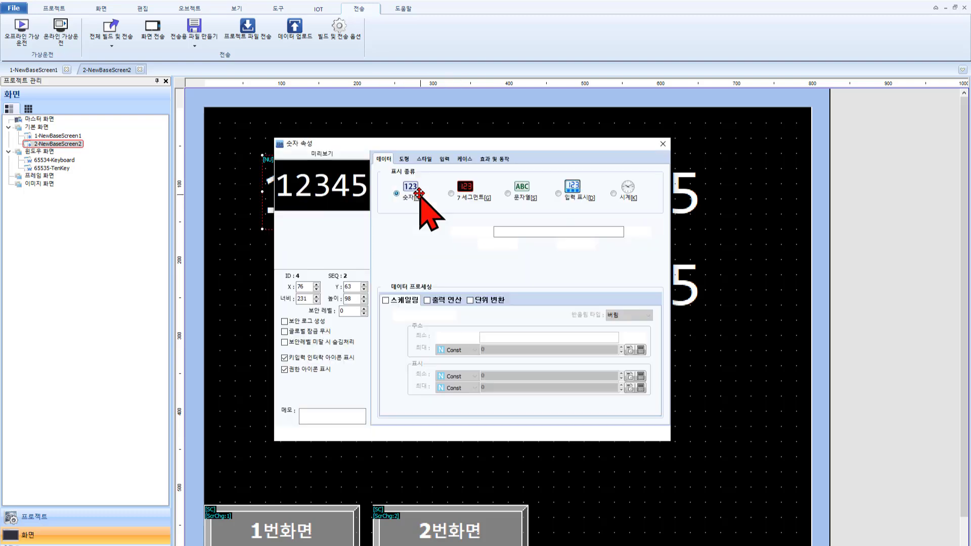
pyautogui.click(452, 193)
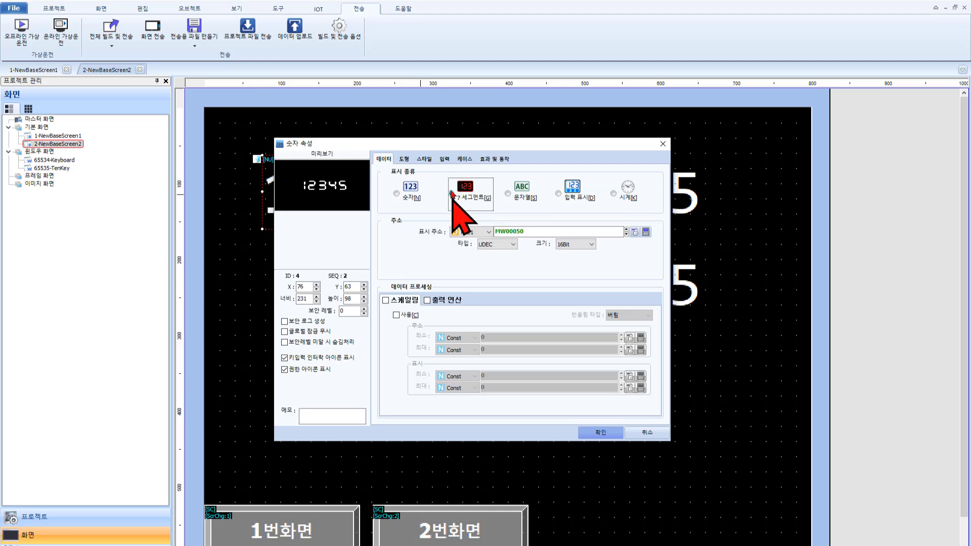
pyautogui.moveTo(486, 145); pyautogui.dragTo(647, 145)
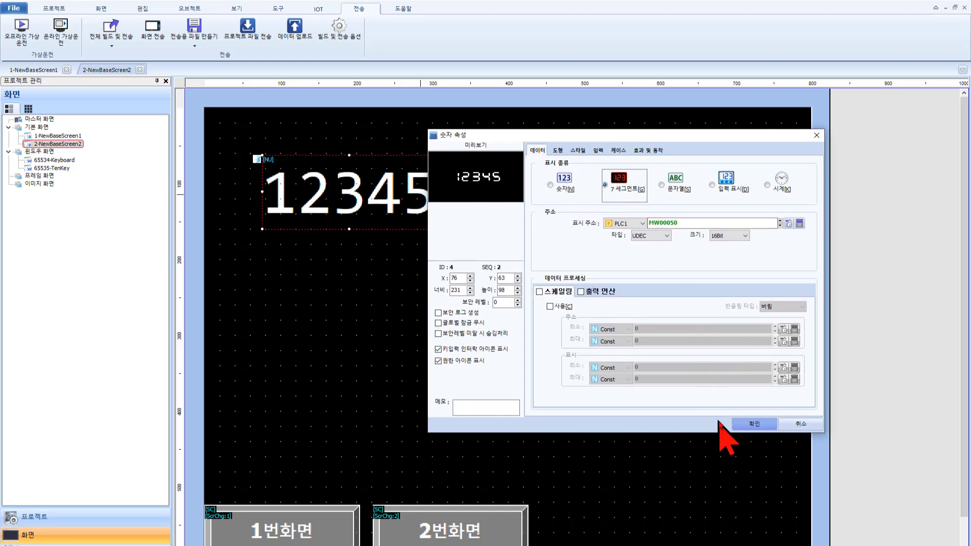
pyautogui.click(744, 426)
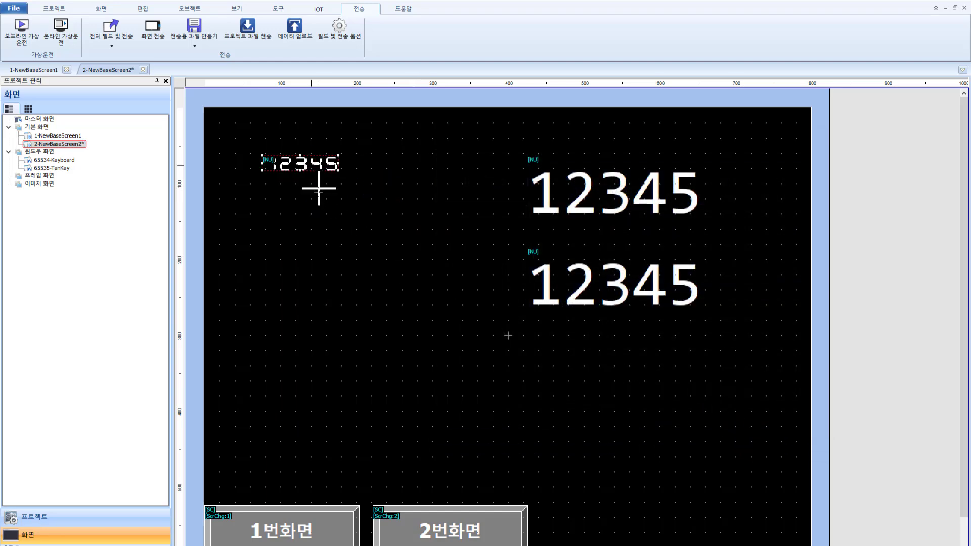
# - Enlarge the 7-segment number display to about 231 wide and 94 high
pyautogui.moveTo(335, 173); pyautogui.dragTo(384, 227)
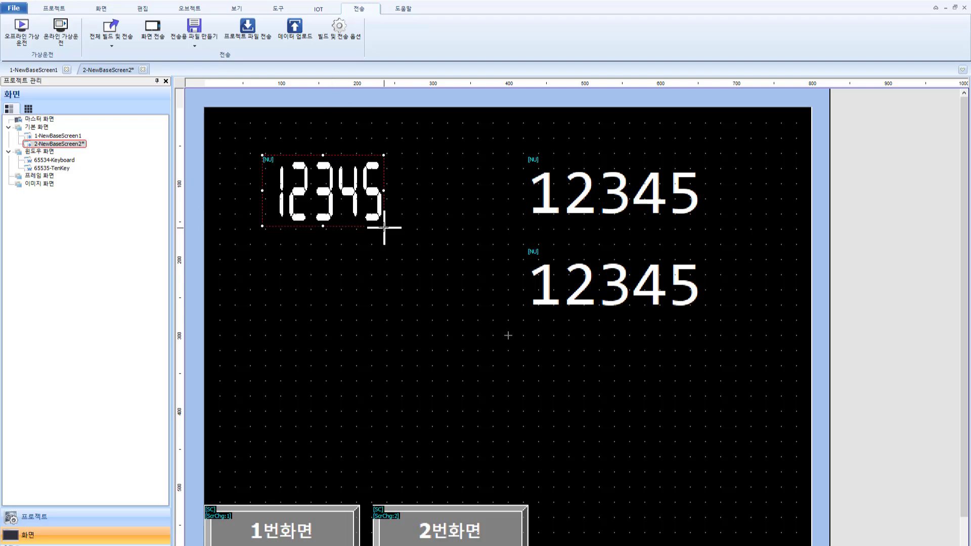
pyautogui.moveTo(384, 190); pyautogui.dragTo(436, 191)
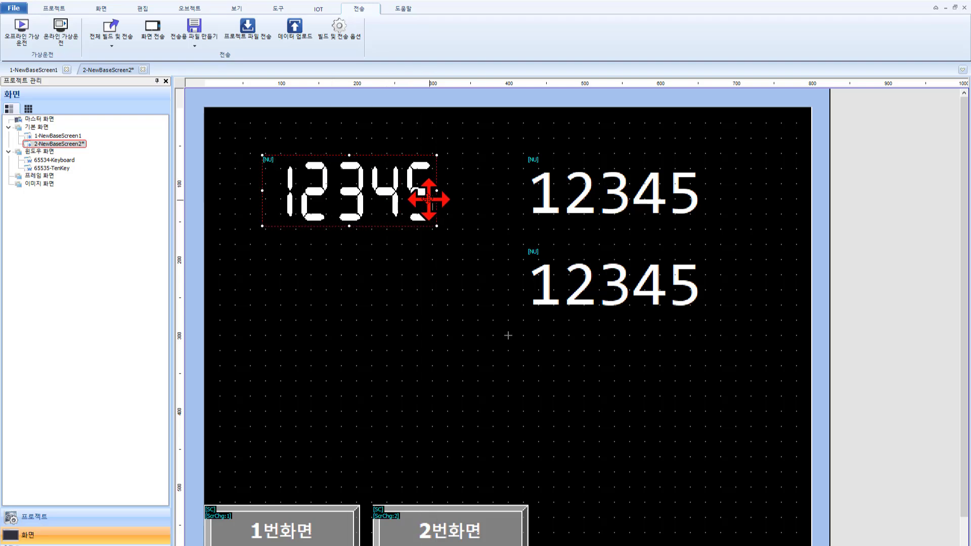
# - Set the 7-segment number display's font color to bright green and close its properties without applying the scaling settings
pyautogui.doubleClick(389, 191)
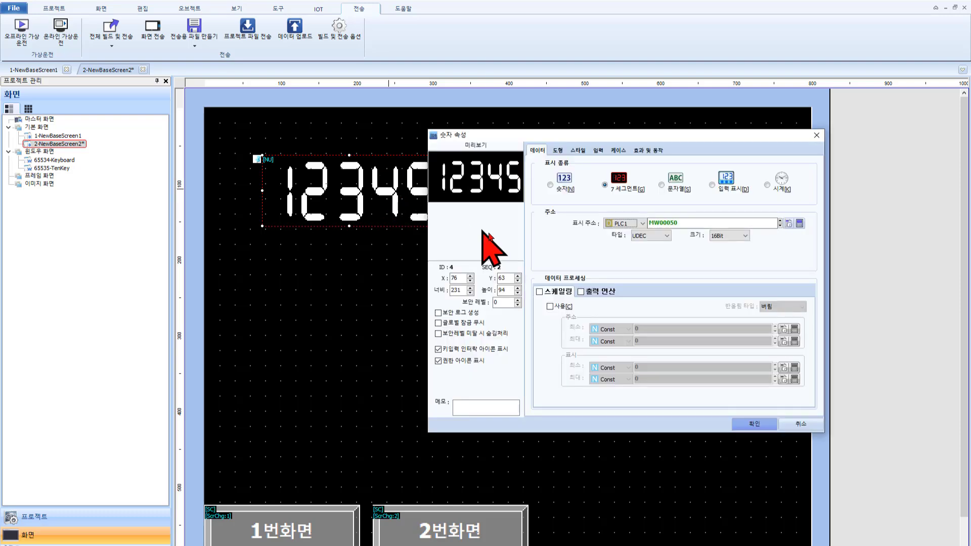
pyautogui.click(558, 151)
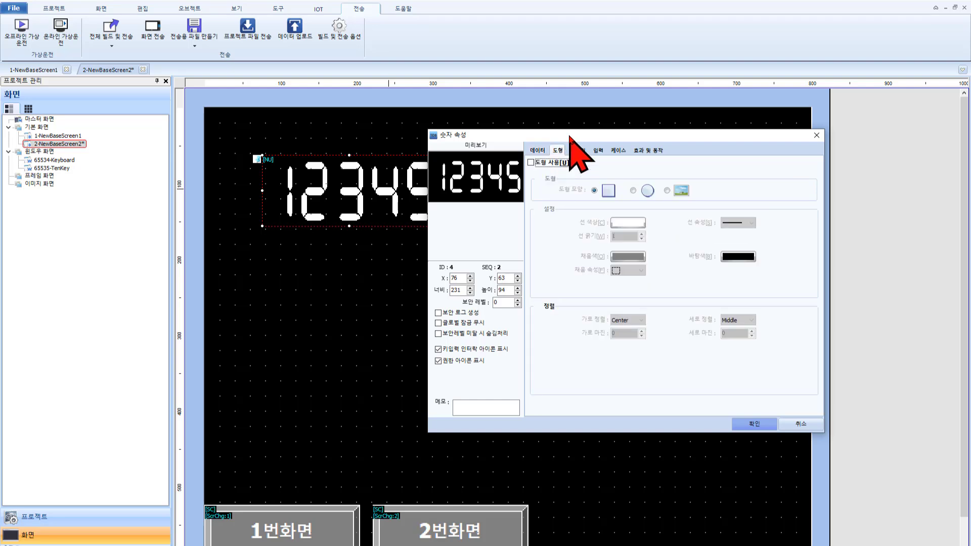
pyautogui.click(581, 153)
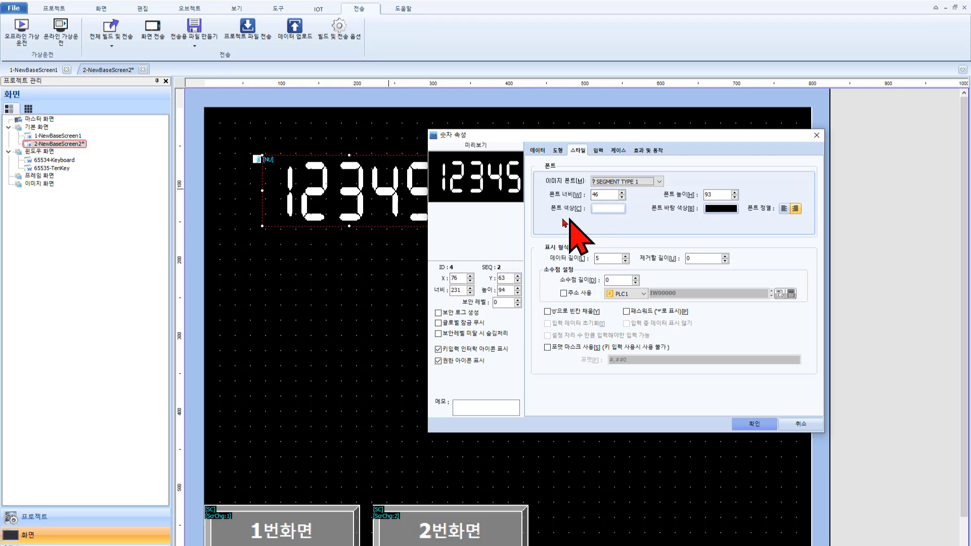
pyautogui.click(613, 209)
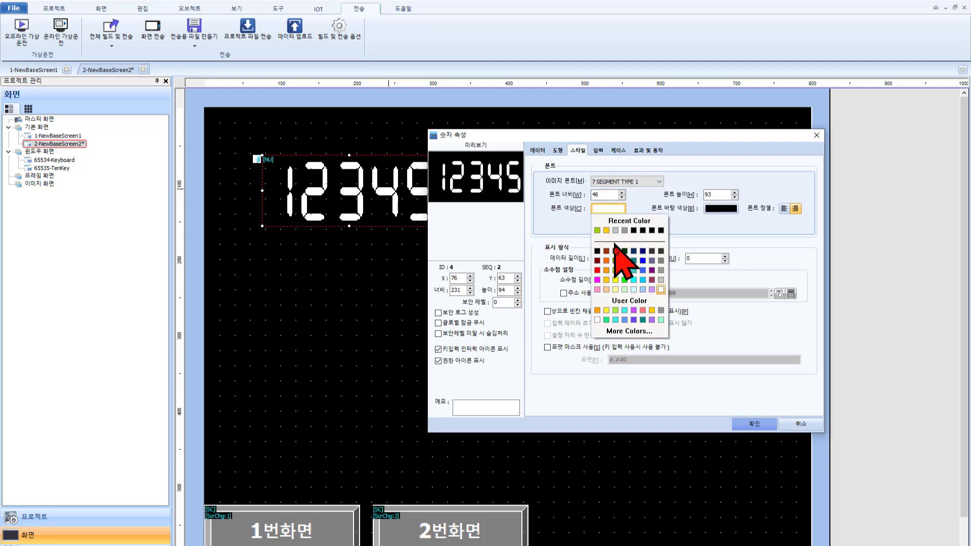
pyautogui.click(625, 280)
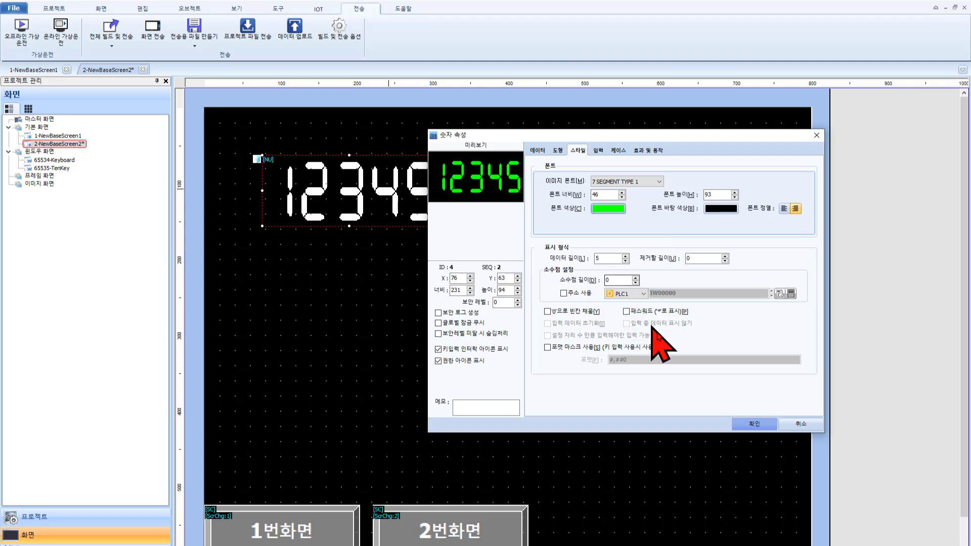
pyautogui.click(750, 425)
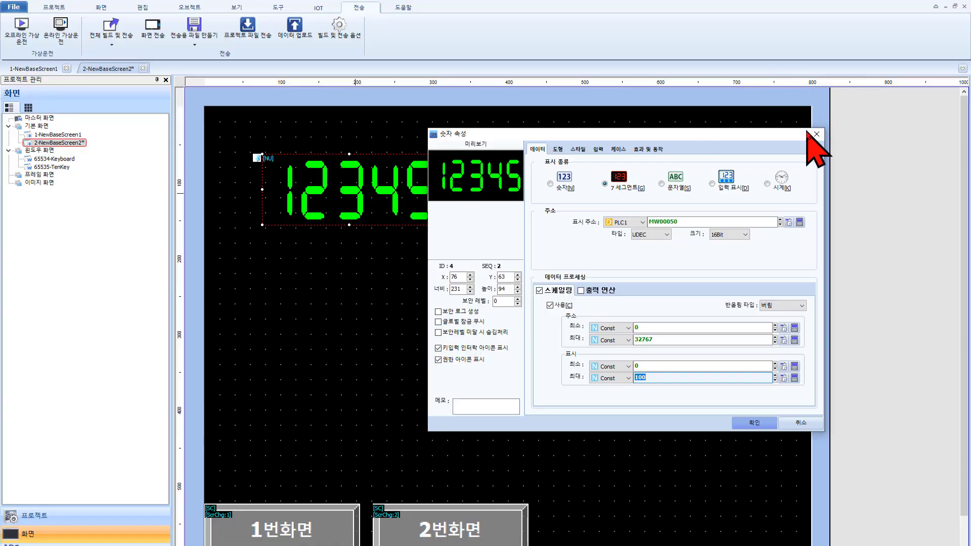
pyautogui.moveTo(770, 141); pyautogui.dragTo(715, 156)
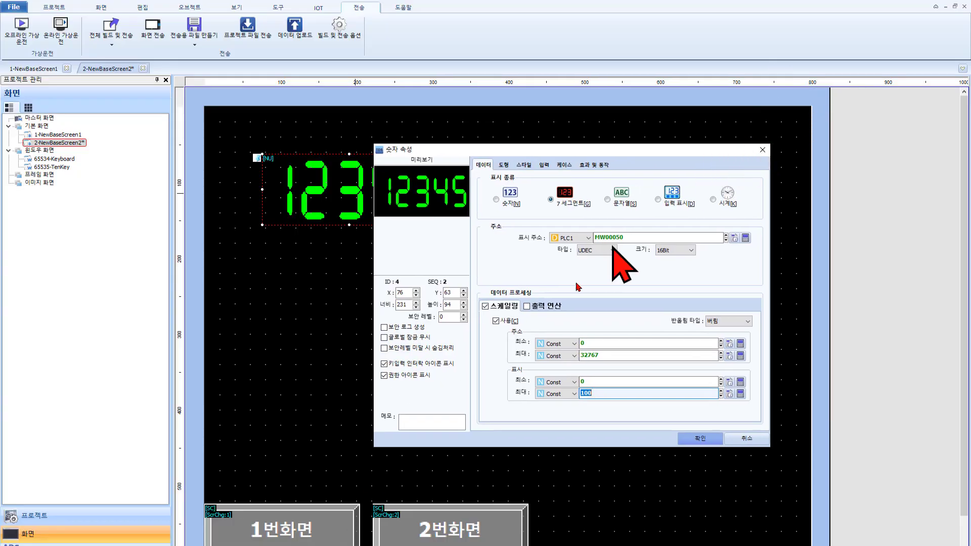
pyautogui.click(762, 149)
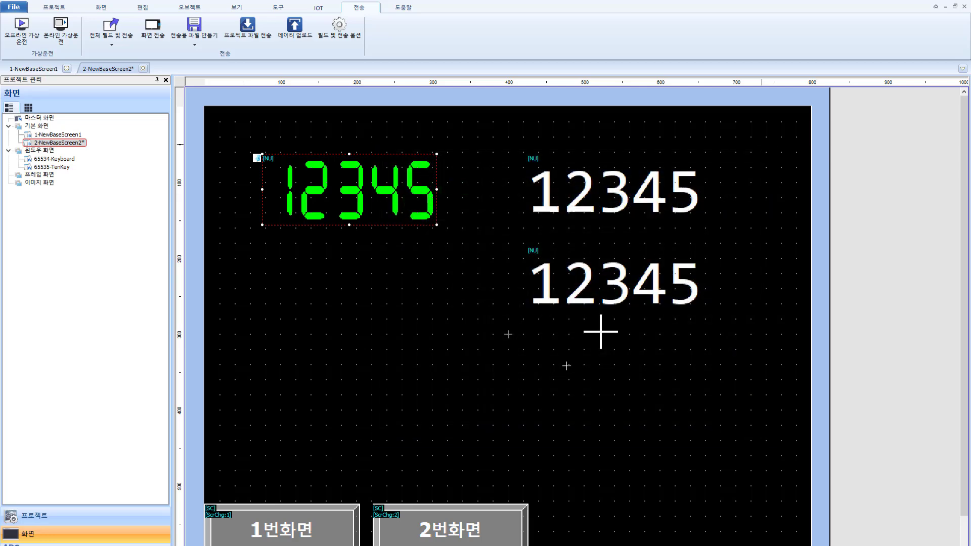
# - Move the three number objects down together to clear the upper part of the screen
pyautogui.click(476, 409)
pyautogui.moveTo(251, 147); pyautogui.dragTo(724, 368)
pyautogui.moveTo(602, 292); pyautogui.dragTo(622, 373)
pyautogui.click(536, 200)
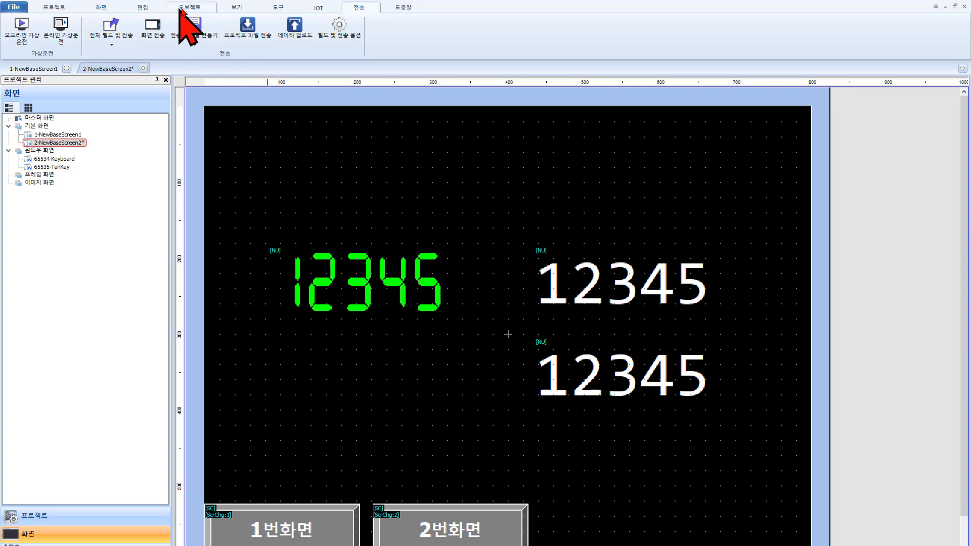
# - Draw a rectangle across the upper edge of the screen, about 805 wide and 83 high
pyautogui.click(195, 7)
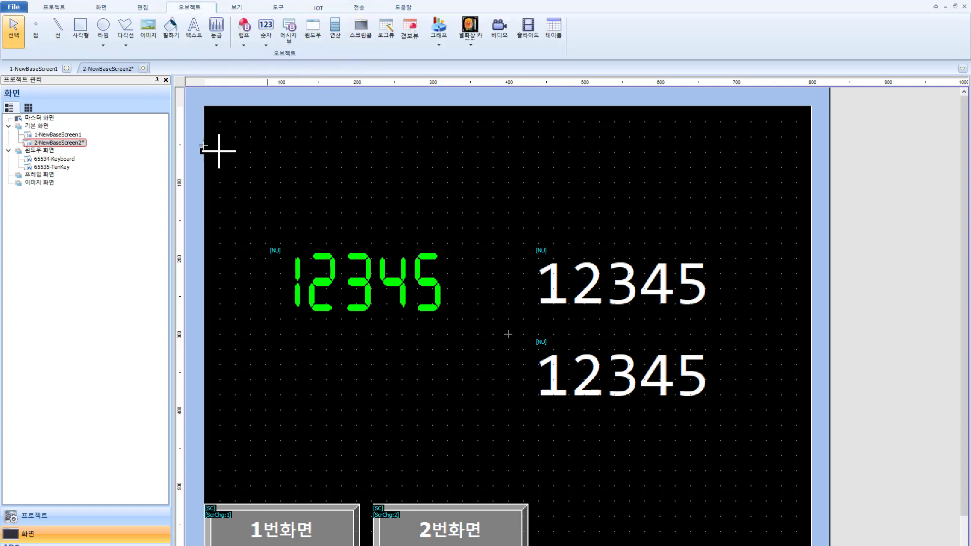
pyautogui.click(80, 29)
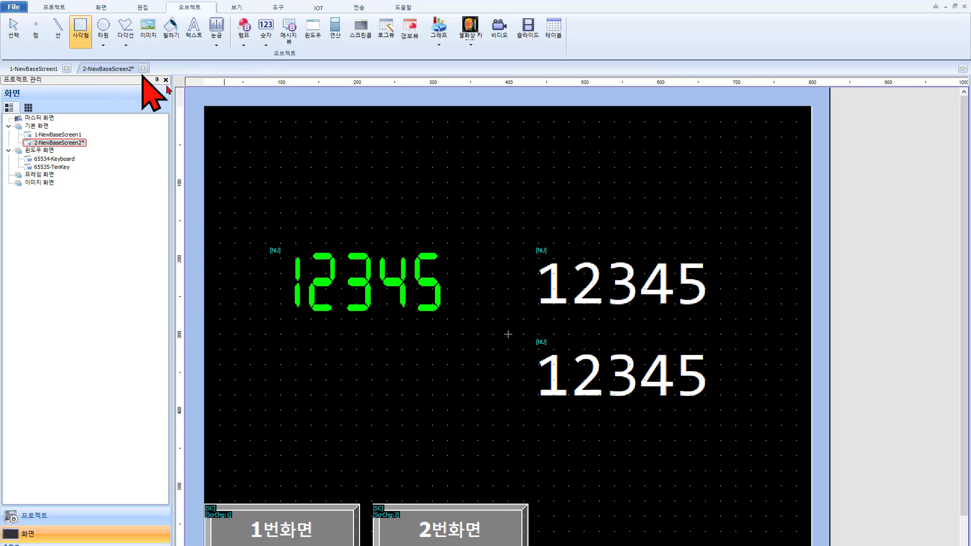
pyautogui.moveTo(208, 110); pyautogui.dragTo(814, 169)
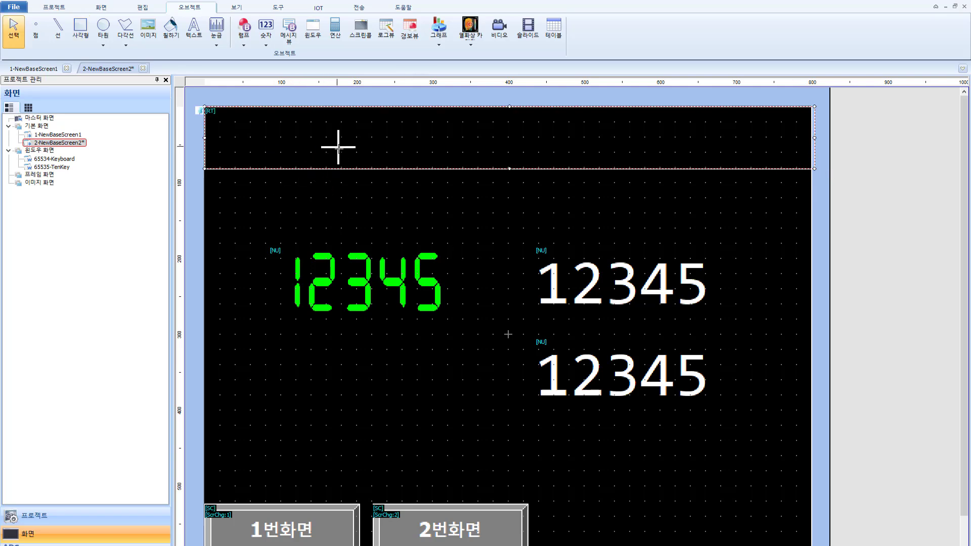
# - Give the header rectangle a solid fill pattern with an olive fill color
pyautogui.doubleClick(346, 169)
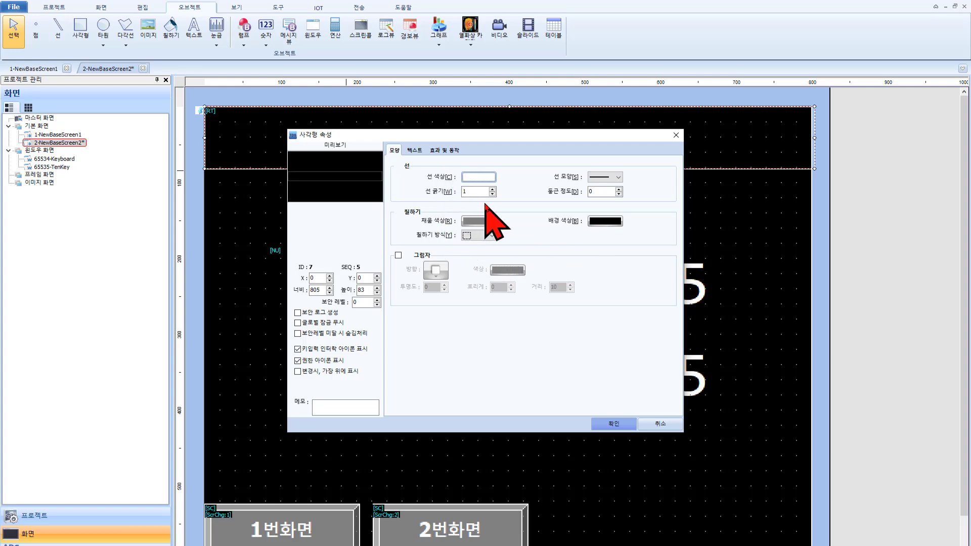
pyautogui.click(483, 235)
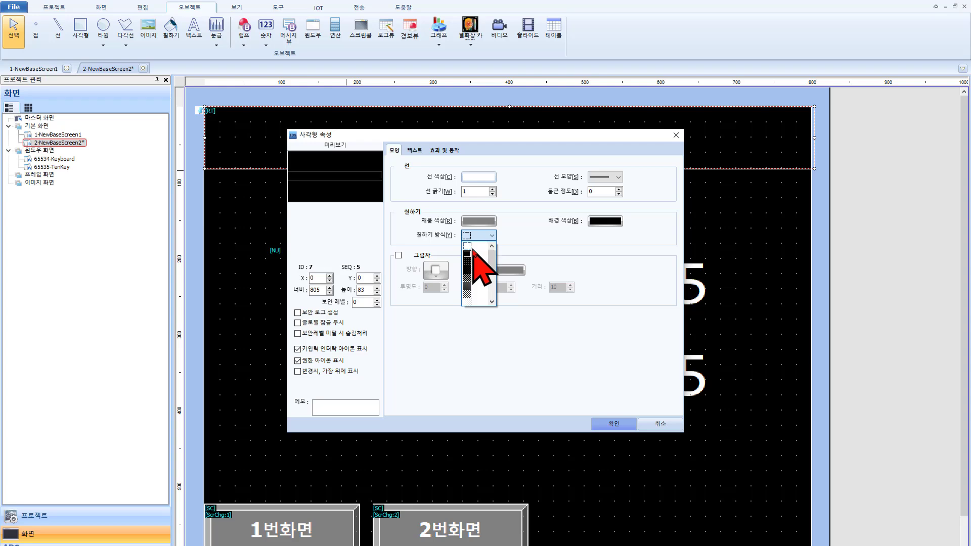
pyautogui.click(468, 253)
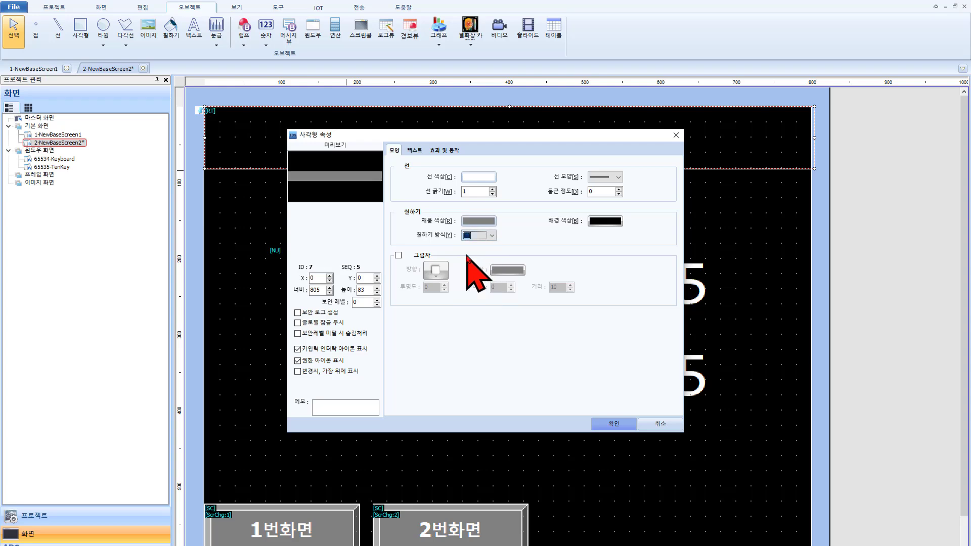
pyautogui.click(481, 221)
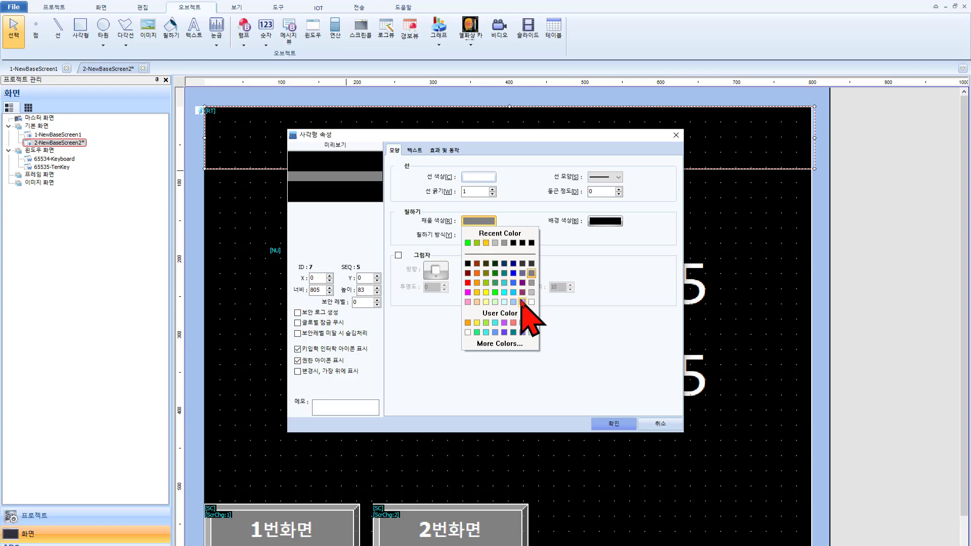
pyautogui.click(486, 274)
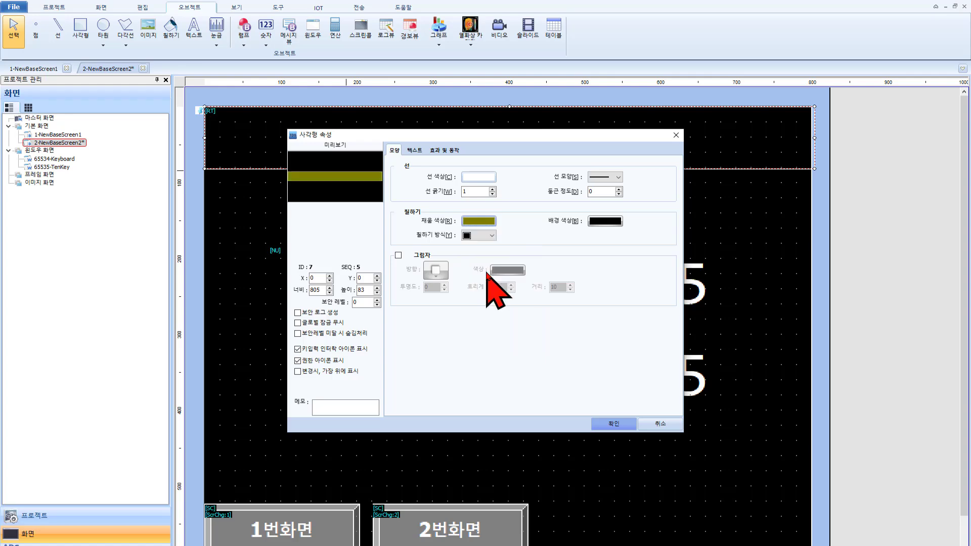
pyautogui.click(602, 424)
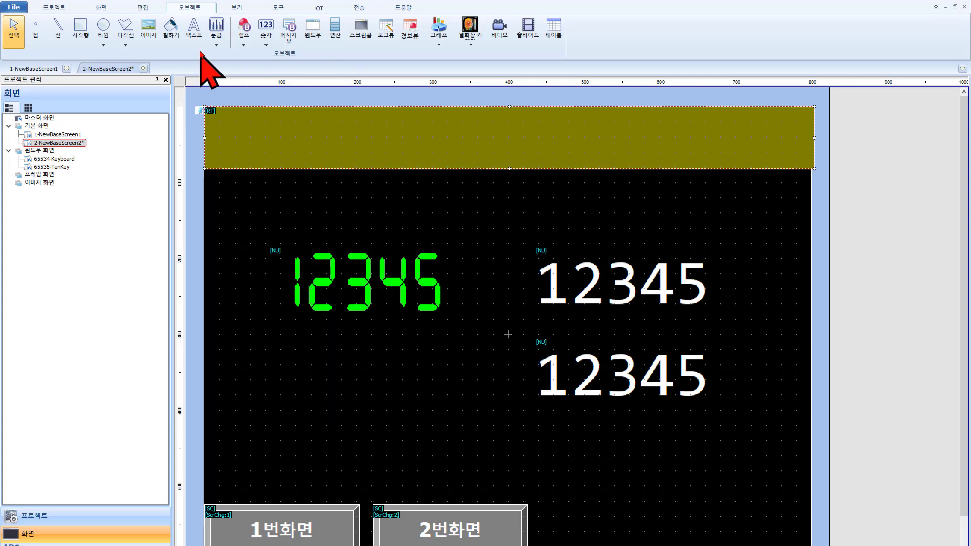
# - Add a text object on the header bar and enlarge it to about 200 wide and 135 high
pyautogui.click(194, 30)
pyautogui.click(281, 126)
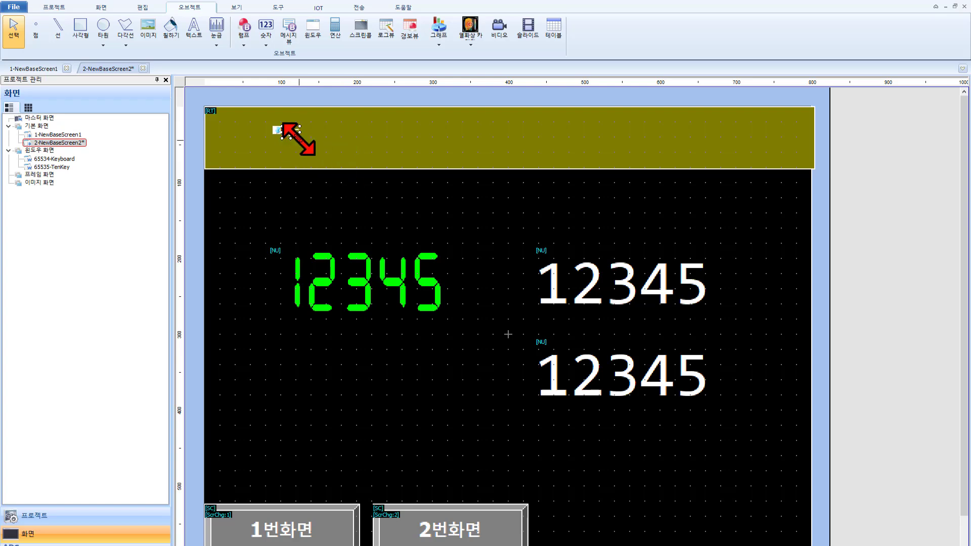
pyautogui.moveTo(298, 140); pyautogui.dragTo(433, 158)
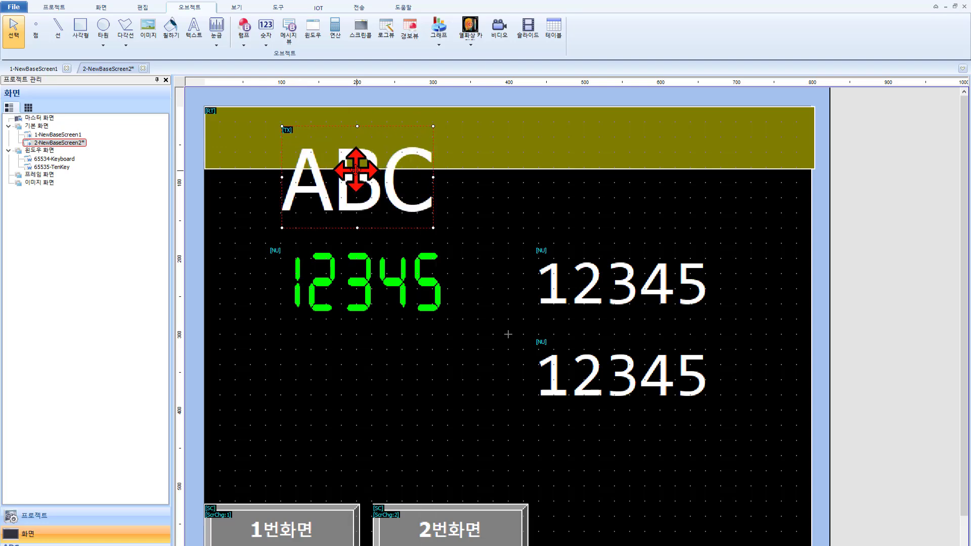
# - Change the text object's content to "자동생산M/C" and make it bold
pyautogui.doubleClick(356, 170)
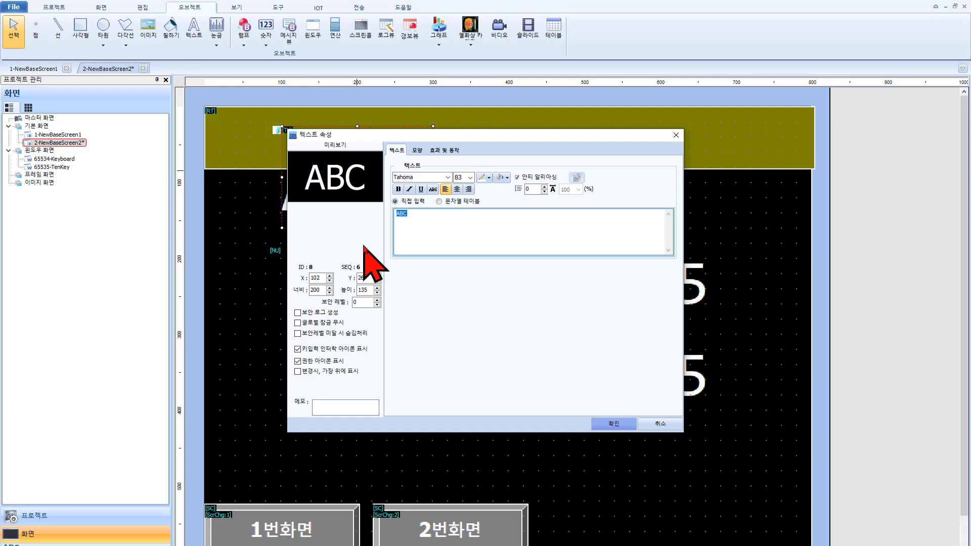
pyautogui.write('WK')
pyautogui.press('BackSpace')
pyautogui.press('BackSpace')
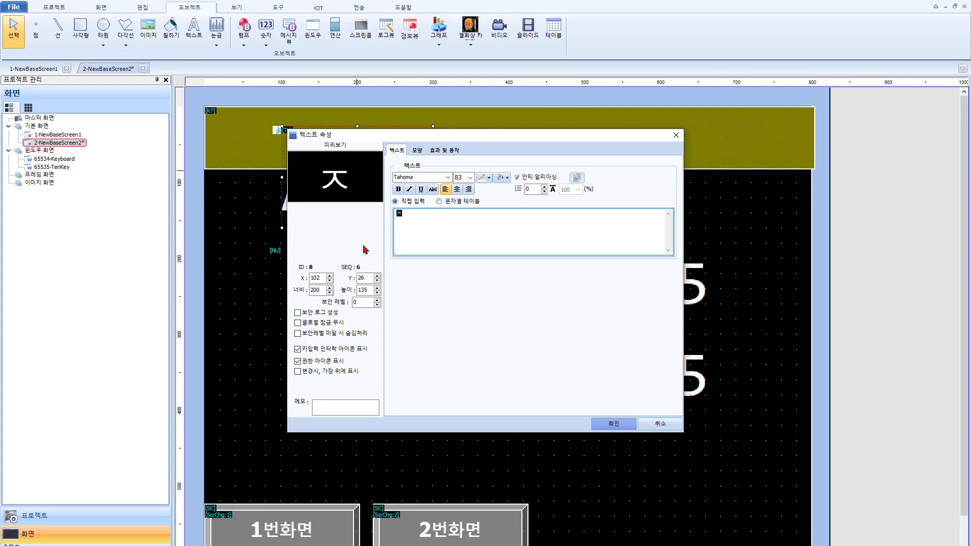
pyautogui.write('자동생산')
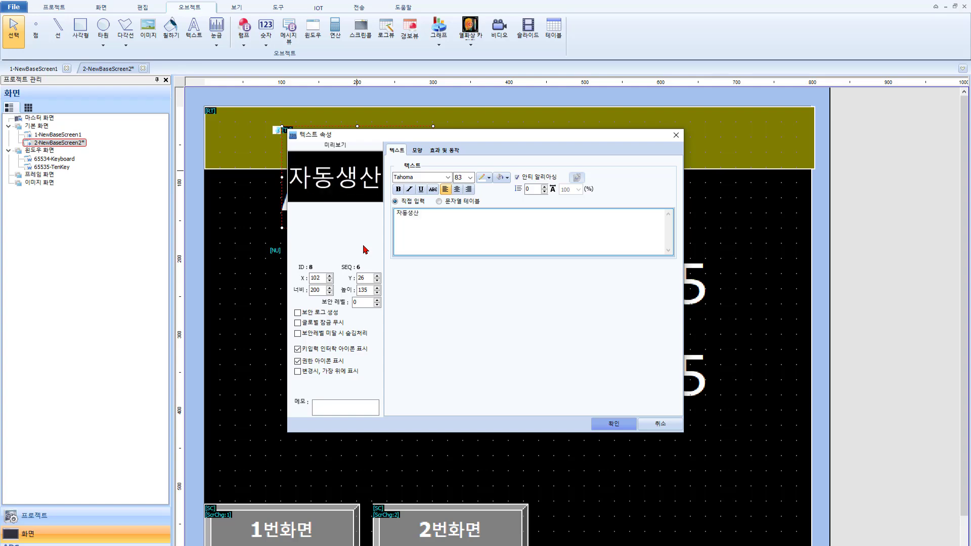
pyautogui.write('m')
pyautogui.press('BackSpace')
pyautogui.write('M/C')
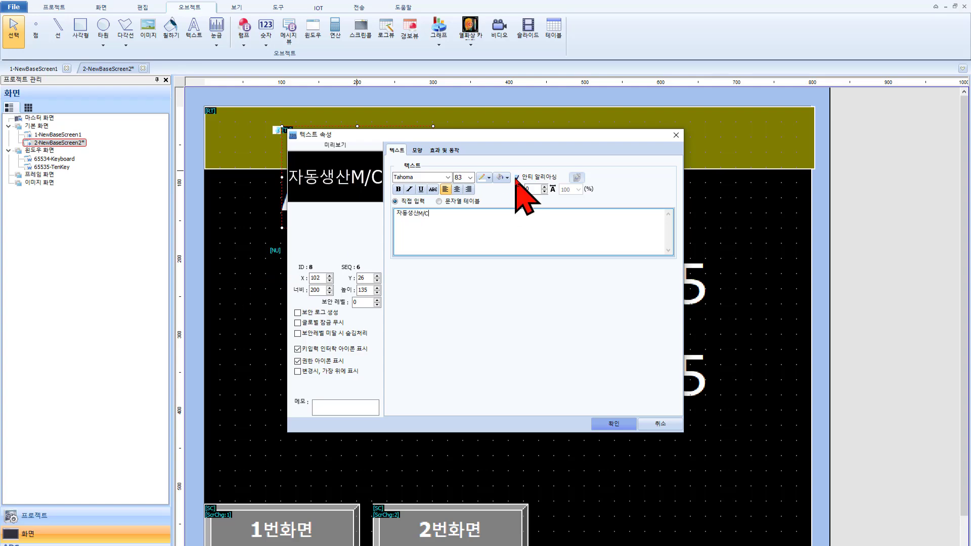
pyautogui.click(398, 189)
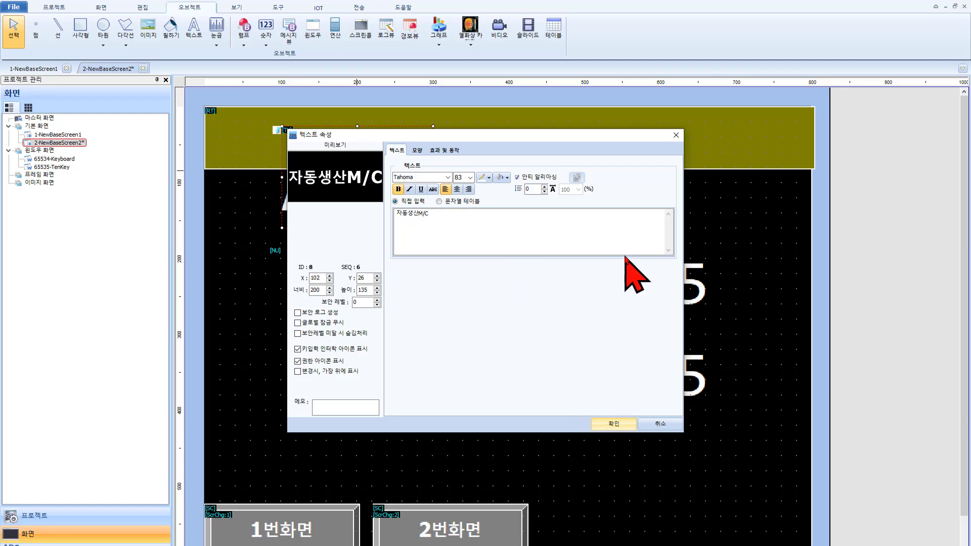
pyautogui.click(617, 425)
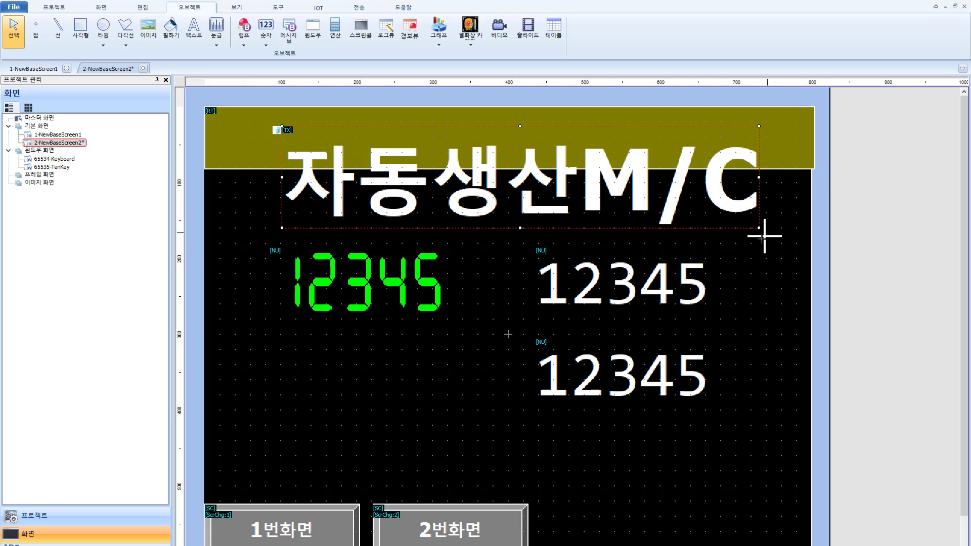
# - Shrink the 자동생산M/C title and position it inside the left half of the olive header bar
pyautogui.moveTo(758, 228); pyautogui.dragTo(514, 176)
pyautogui.moveTo(447, 158); pyautogui.dragTo(421, 153)
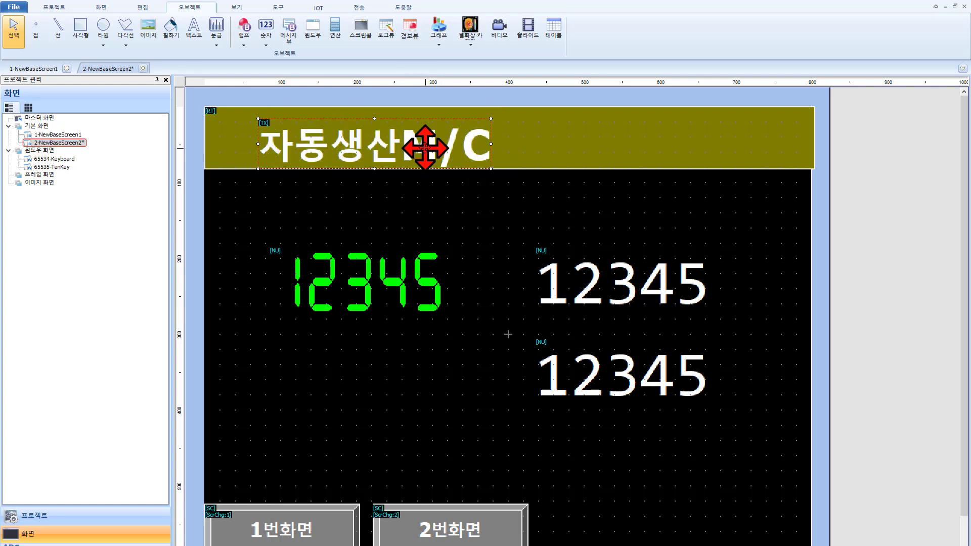
pyautogui.click(471, 204)
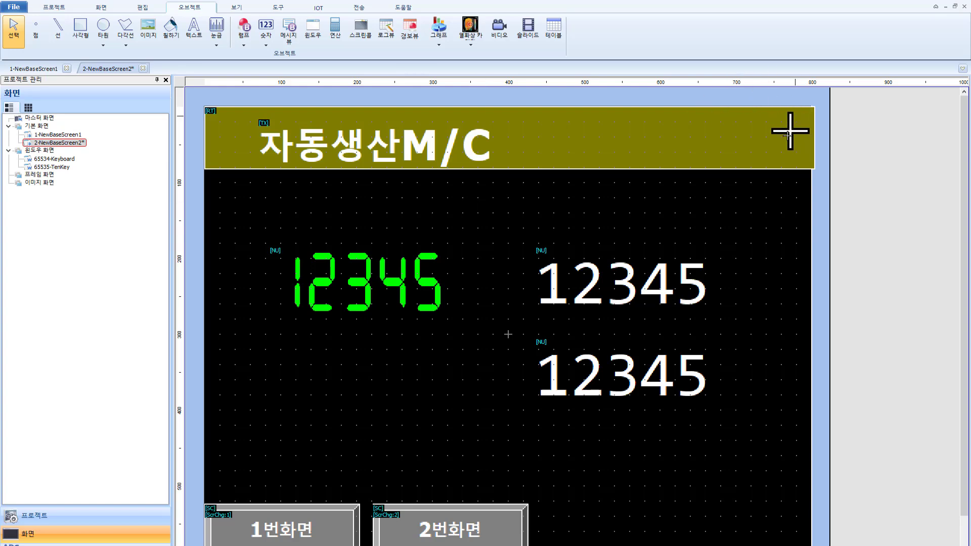
# - Narrow the olive header rectangle slightly so its right edge stays within the screen area
pyautogui.click(780, 147)
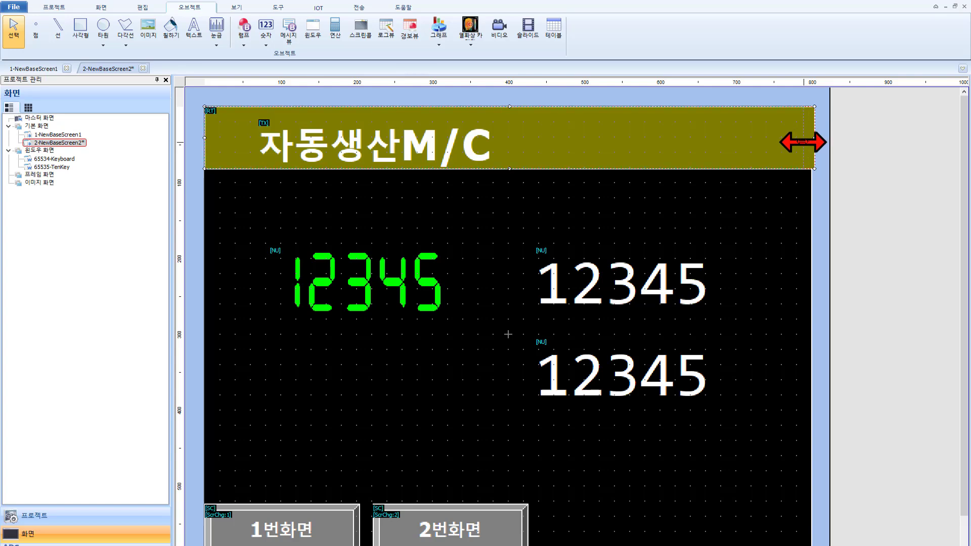
pyautogui.moveTo(813, 138)
pyautogui.mouseDown()
pyautogui.moveTo(741, 163)
pyautogui.moveTo(808, 137)
pyautogui.mouseUp()
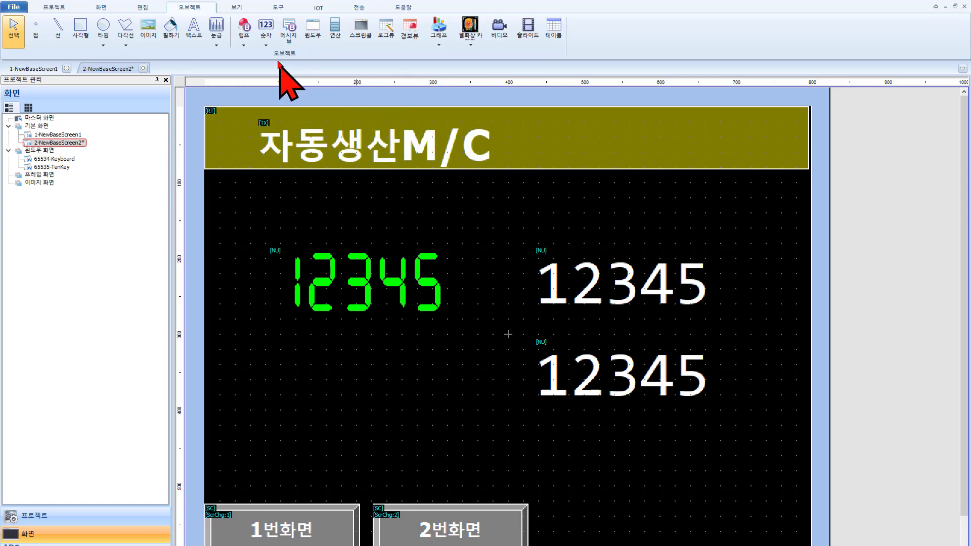
# - Add a date and time clock object to the header bar, shrink it, and place it near the bar's right end
pyautogui.click(266, 46)
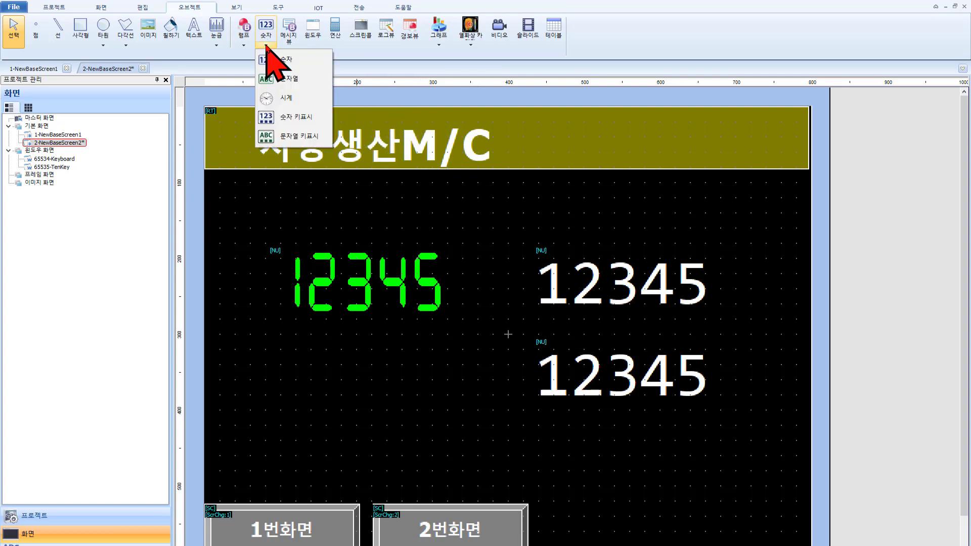
pyautogui.moveTo(309, 101); pyautogui.dragTo(306, 98)
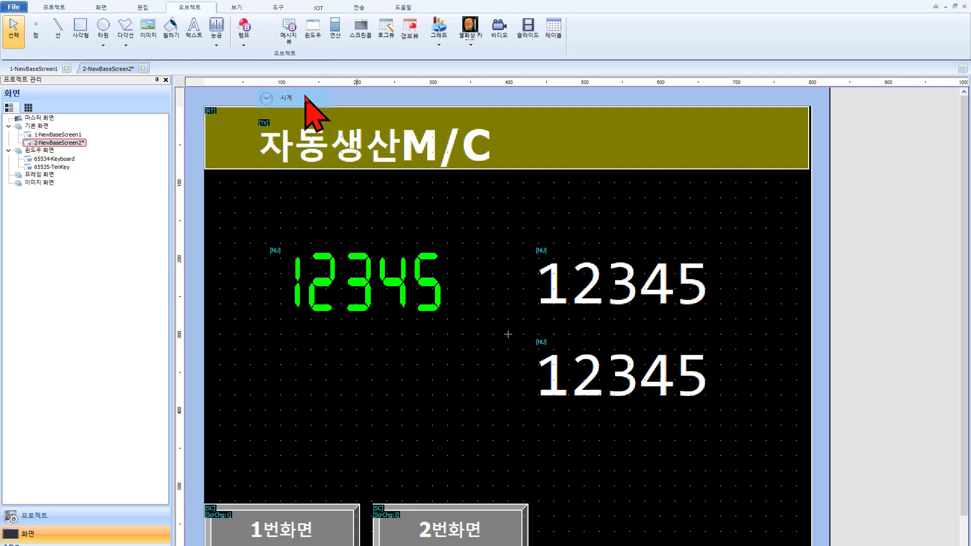
pyautogui.click(306, 97)
pyautogui.moveTo(655, 119)
pyautogui.mouseDown()
pyautogui.moveTo(727, 130)
pyautogui.moveTo(747, 158)
pyautogui.moveTo(792, 156)
pyautogui.moveTo(674, 156)
pyautogui.moveTo(646, 134)
pyautogui.mouseUp()
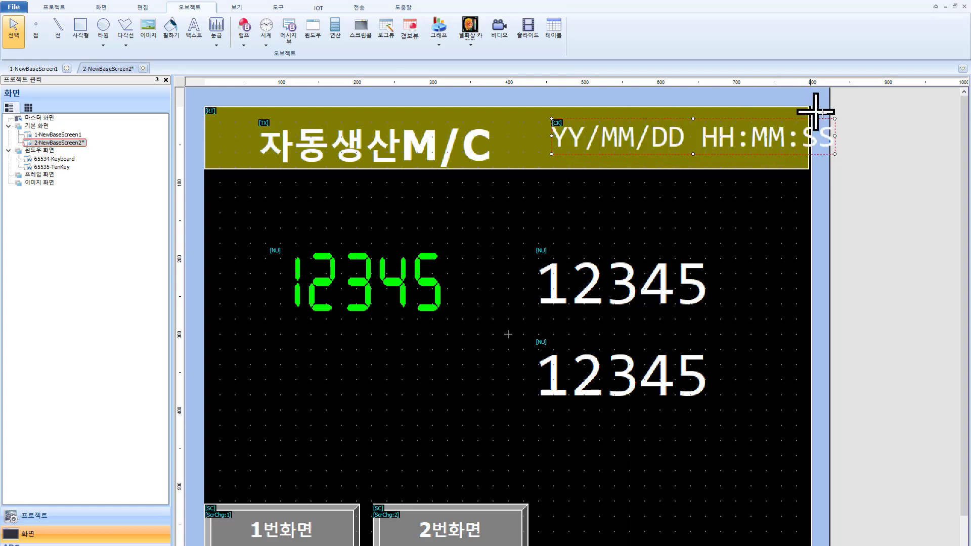
pyautogui.moveTo(833, 153)
pyautogui.mouseDown()
pyautogui.moveTo(808, 134)
pyautogui.moveTo(693, 158)
pyautogui.mouseUp()
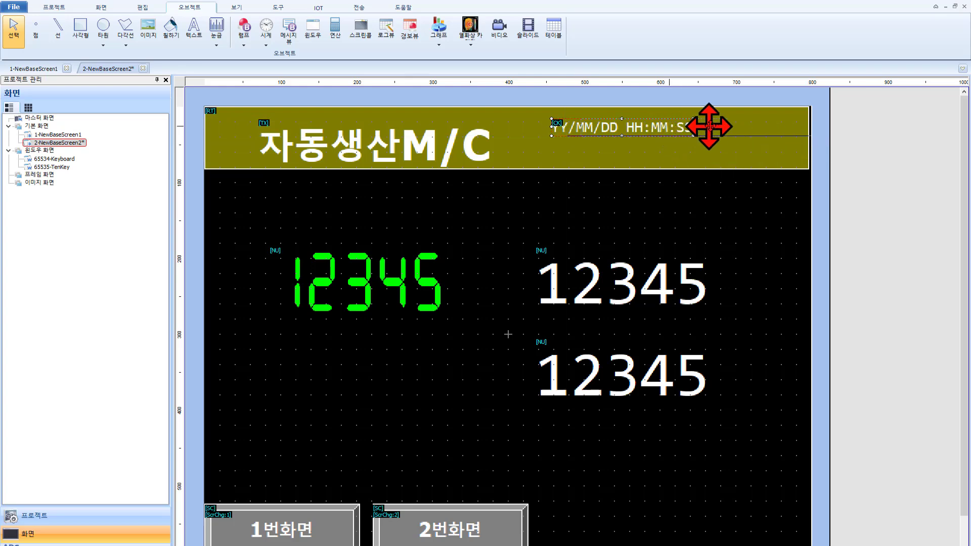
pyautogui.moveTo(709, 126); pyautogui.dragTo(799, 134)
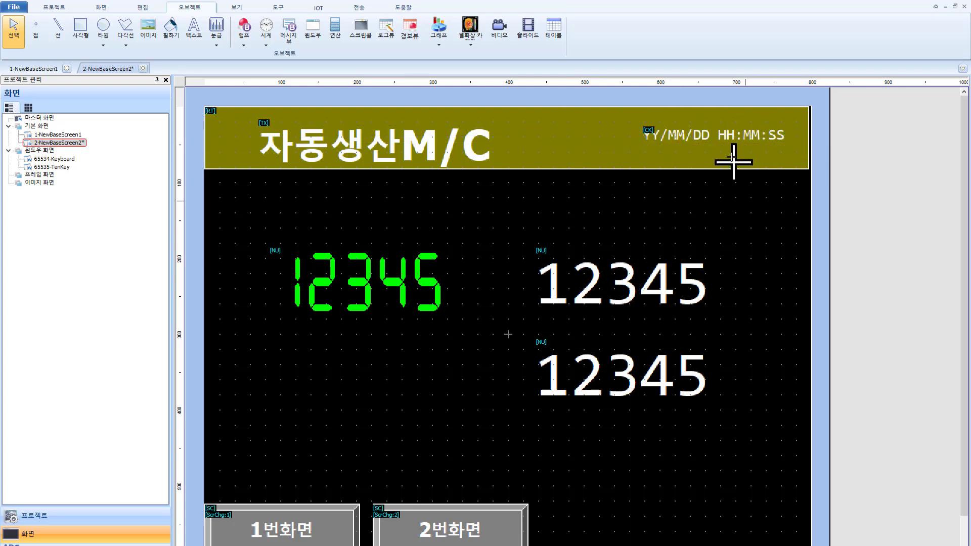
# - Set the header clock's display format to YYYY/MM/DD and move it to the upper right of the olive bar
pyautogui.doubleClick(740, 132)
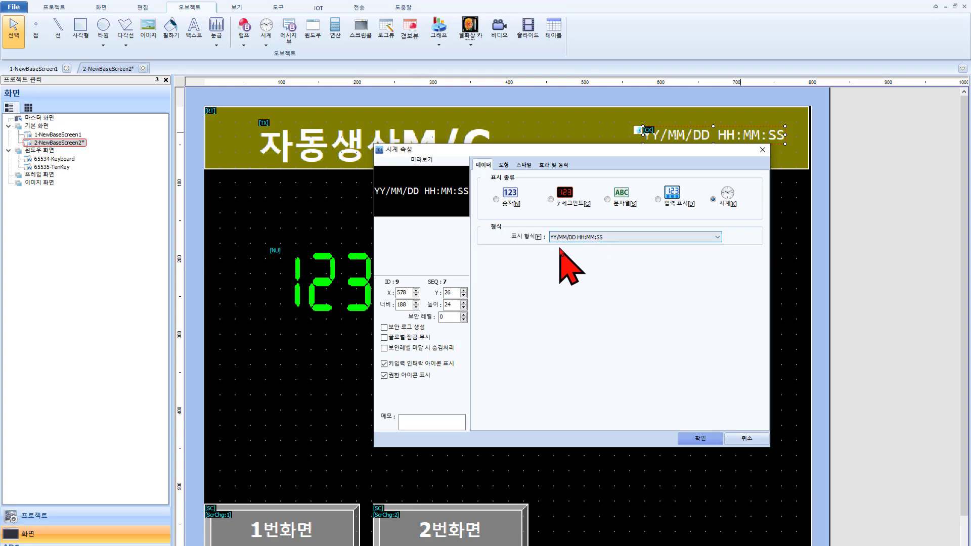
pyautogui.click(607, 238)
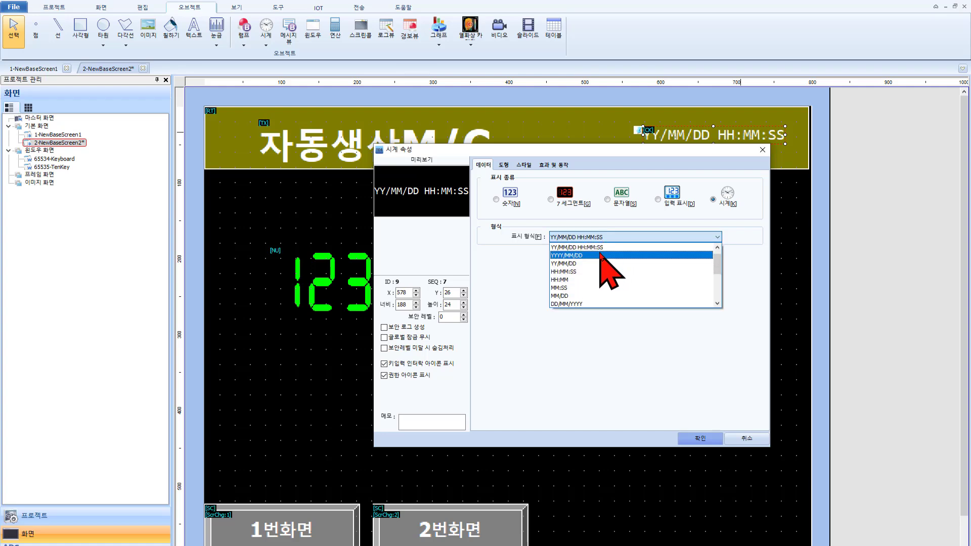
pyautogui.click(598, 256)
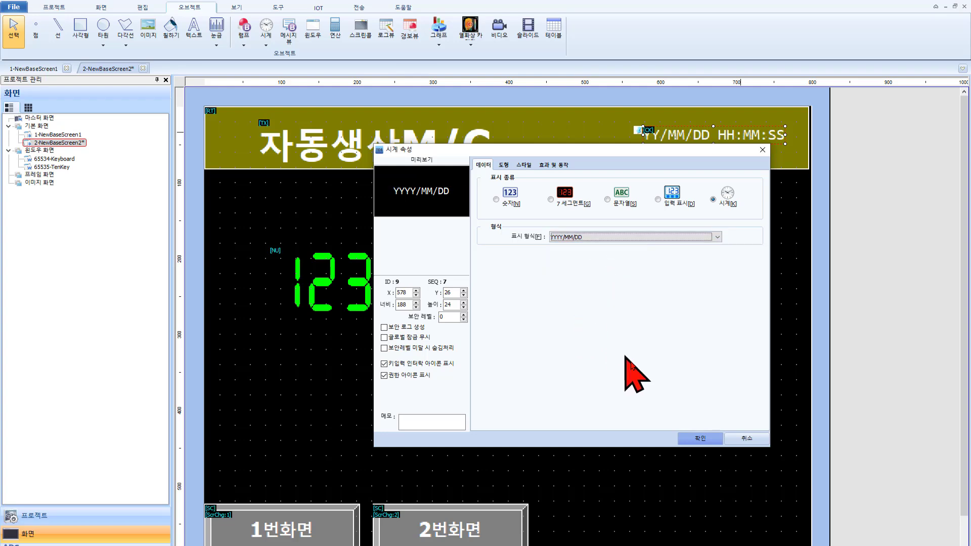
pyautogui.click(690, 440)
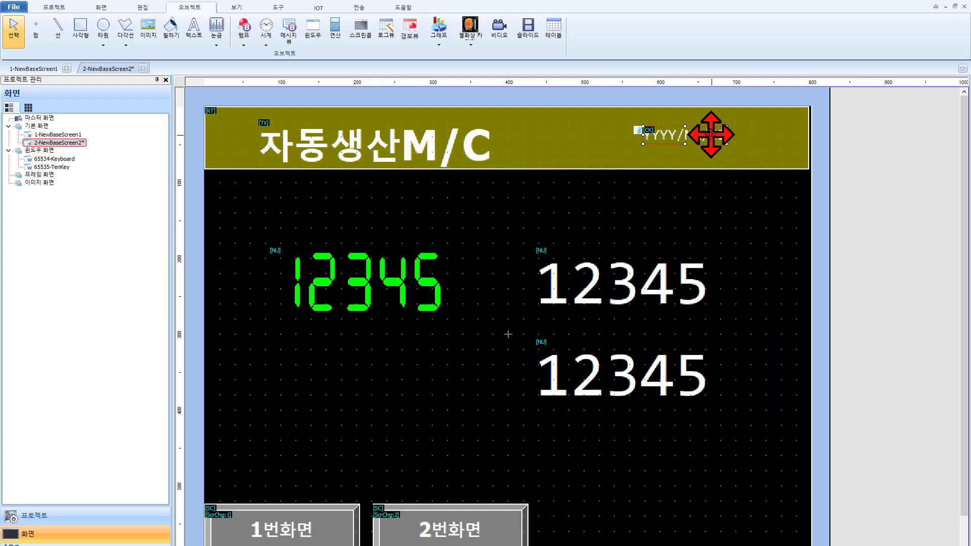
pyautogui.moveTo(713, 132); pyautogui.dragTo(771, 124)
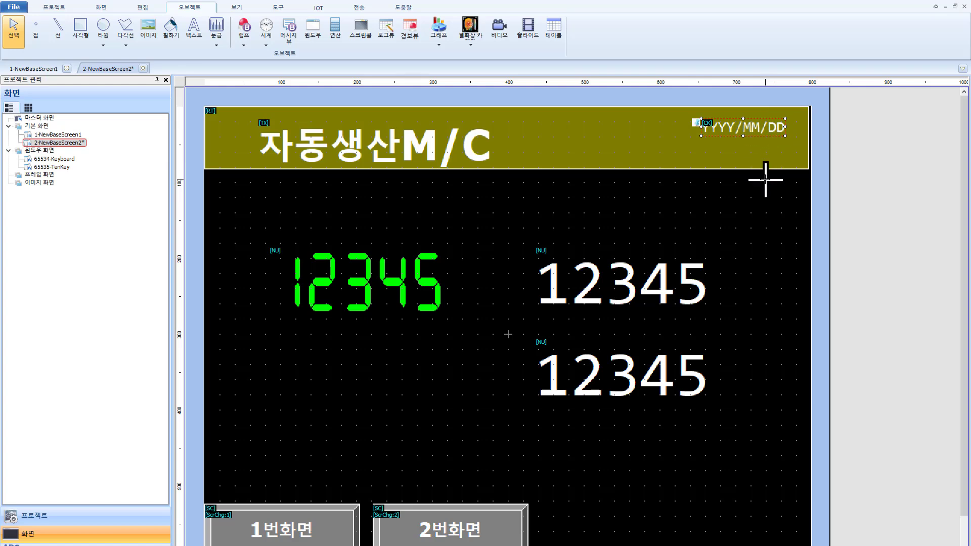
# - Paste a copy of the date clock directly below it and set the copy's display format to HH:MM:SS
pyautogui.hotkey('ctrl', 'v')
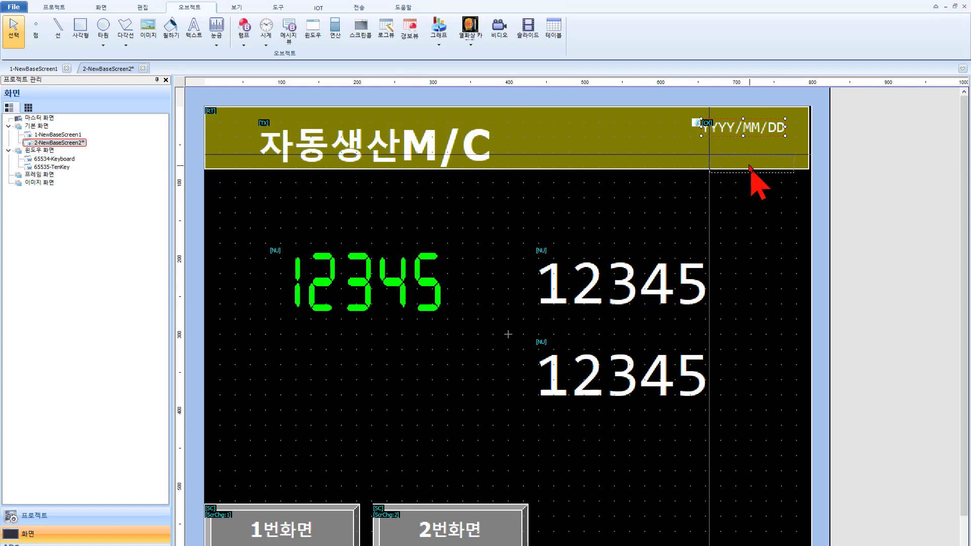
pyautogui.click(742, 154)
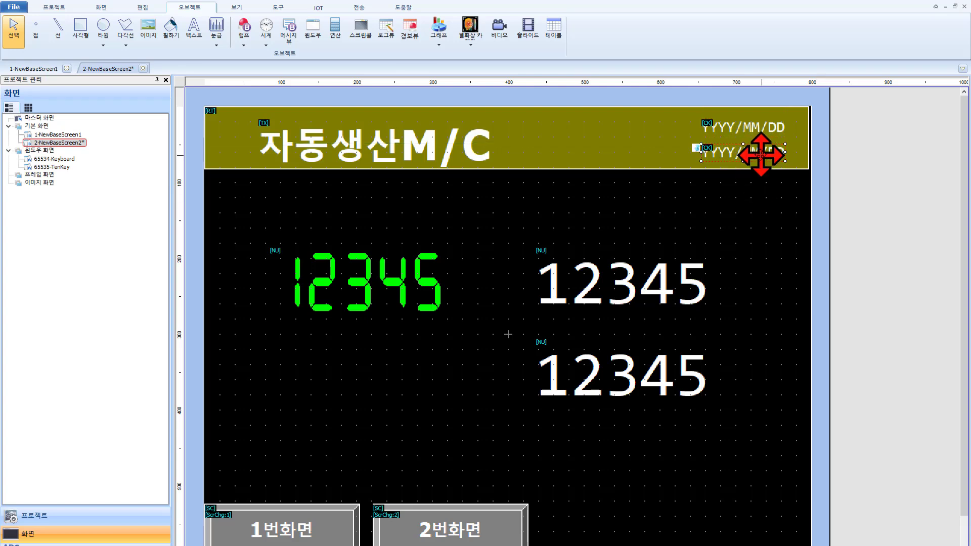
pyautogui.doubleClick(761, 154)
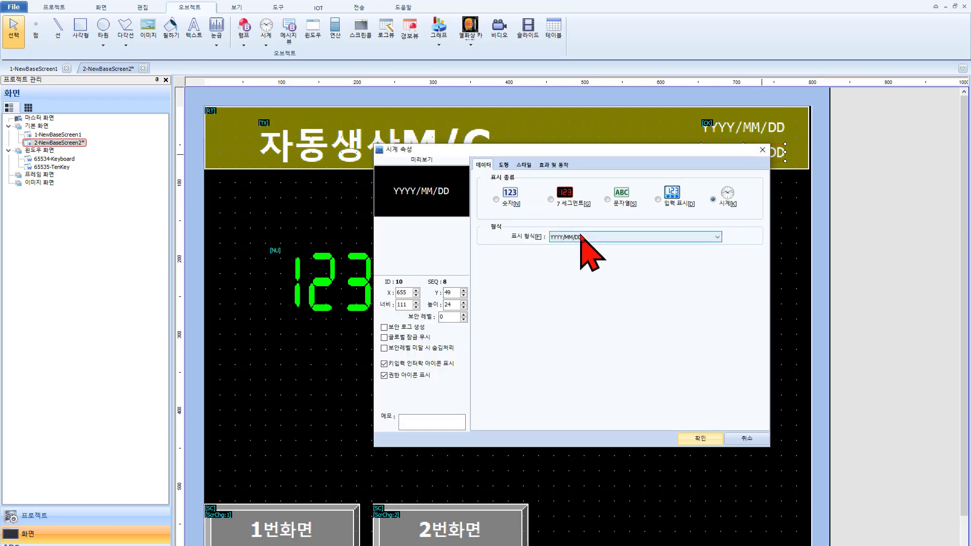
pyautogui.click(582, 237)
pyautogui.click(581, 264)
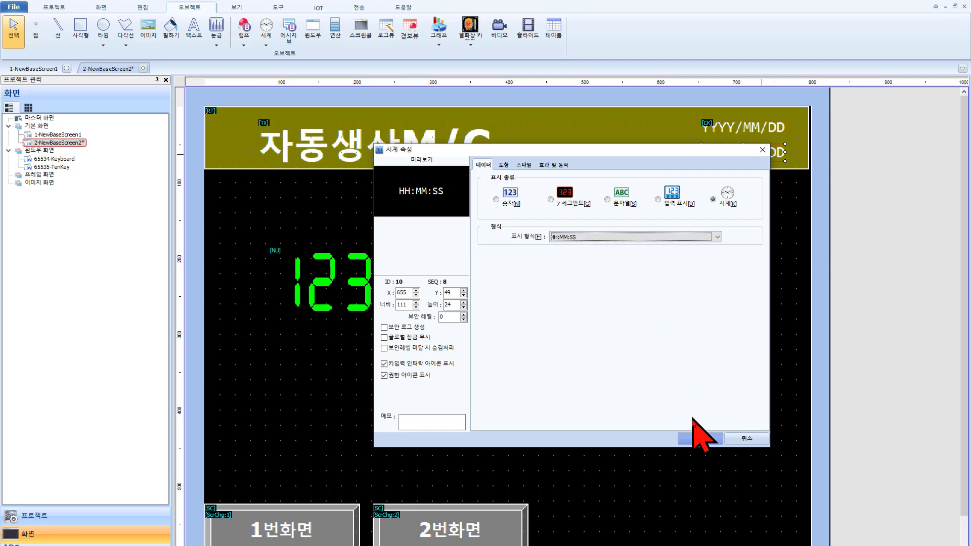
pyautogui.click(700, 438)
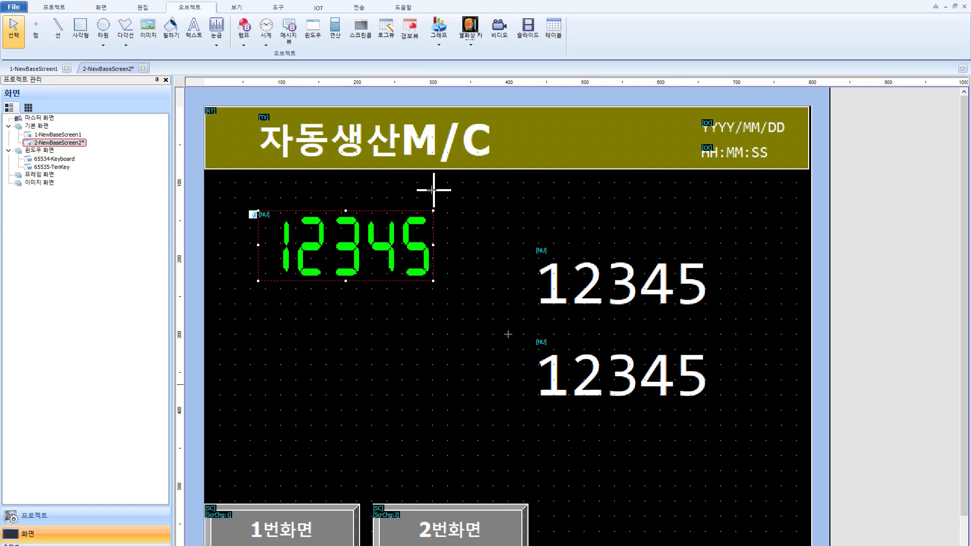
# - Draw a gauge object below the green 7-segment number, enlarge it to about 127 × 163, and adjust its position
pyautogui.click(439, 45)
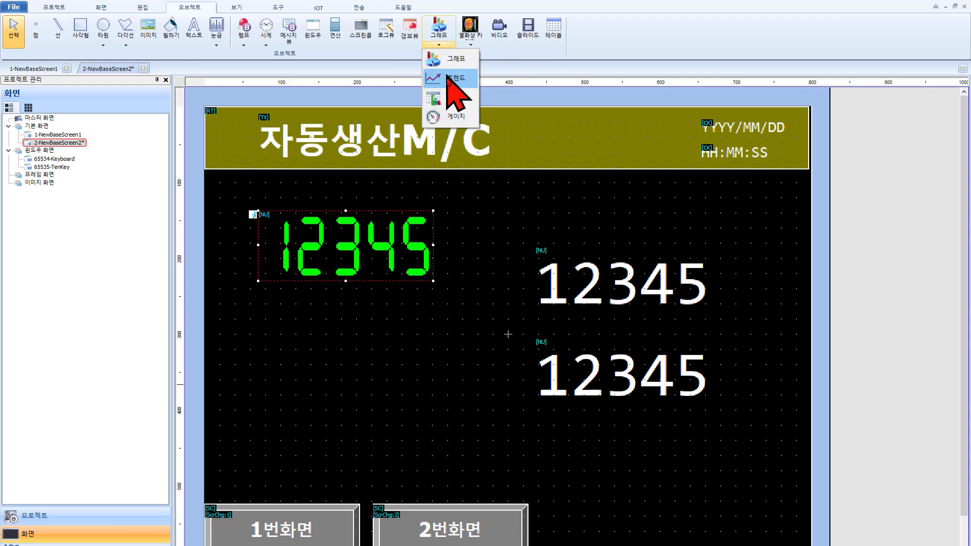
pyautogui.click(456, 118)
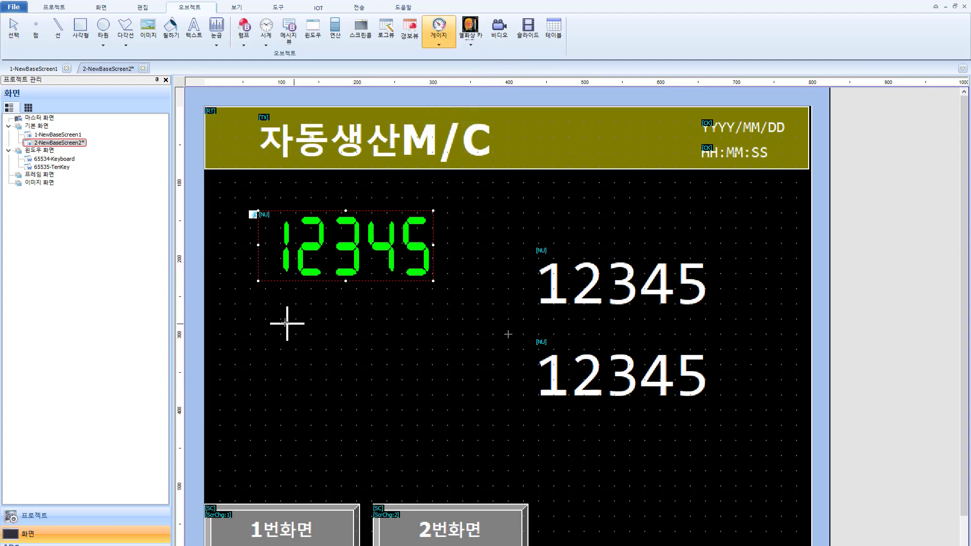
pyautogui.moveTo(272, 319)
pyautogui.mouseDown()
pyautogui.moveTo(336, 357)
pyautogui.moveTo(367, 421)
pyautogui.mouseUp()
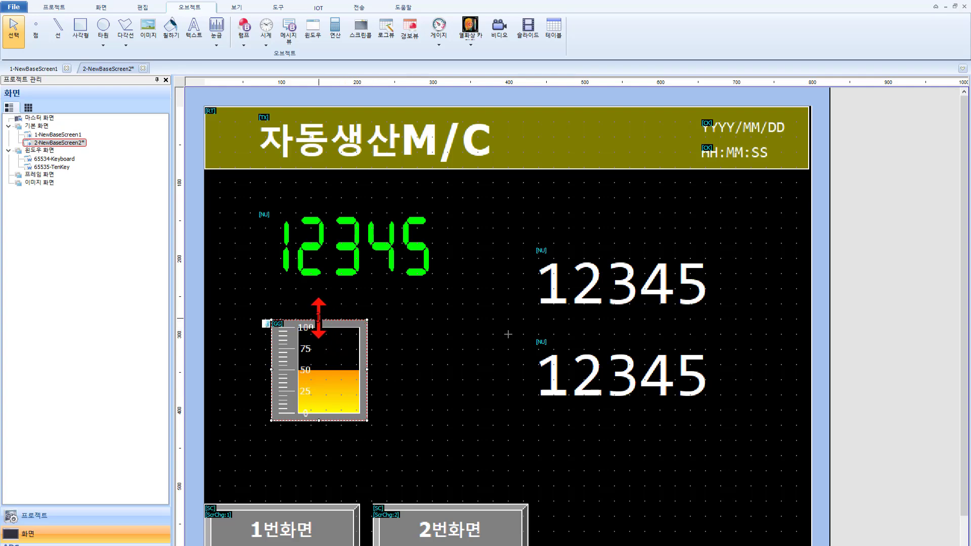
pyautogui.moveTo(319, 320); pyautogui.dragTo(318, 298)
pyautogui.moveTo(336, 359); pyautogui.dragTo(344, 382)
# - Change the gauge type to the round dial with a needle in the gauge's properties
pyautogui.doubleClick(345, 383)
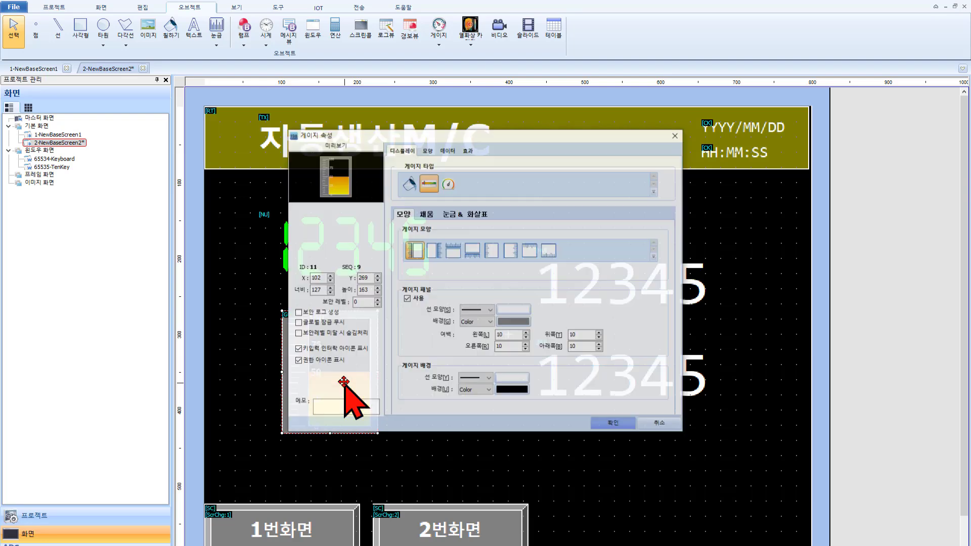
pyautogui.moveTo(496, 135); pyautogui.dragTo(620, 179)
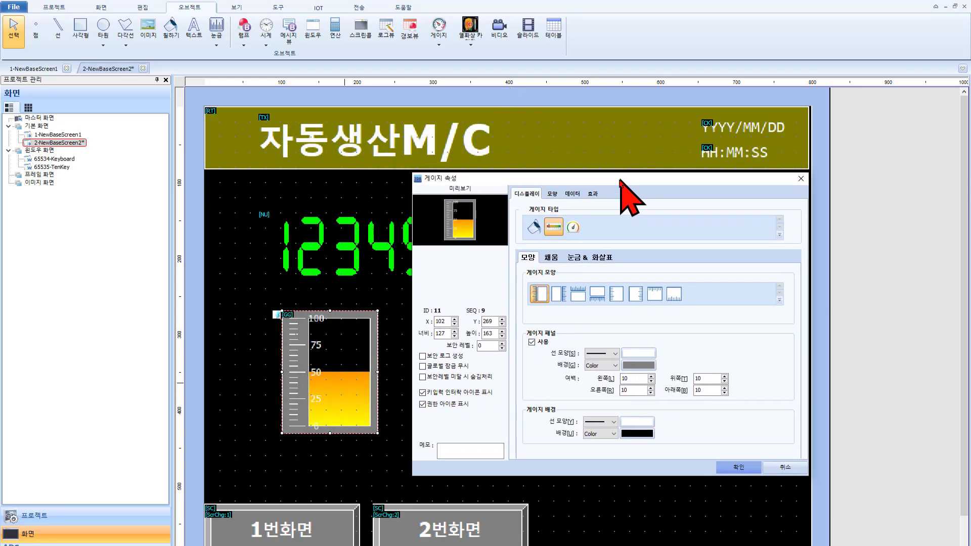
pyautogui.click(573, 228)
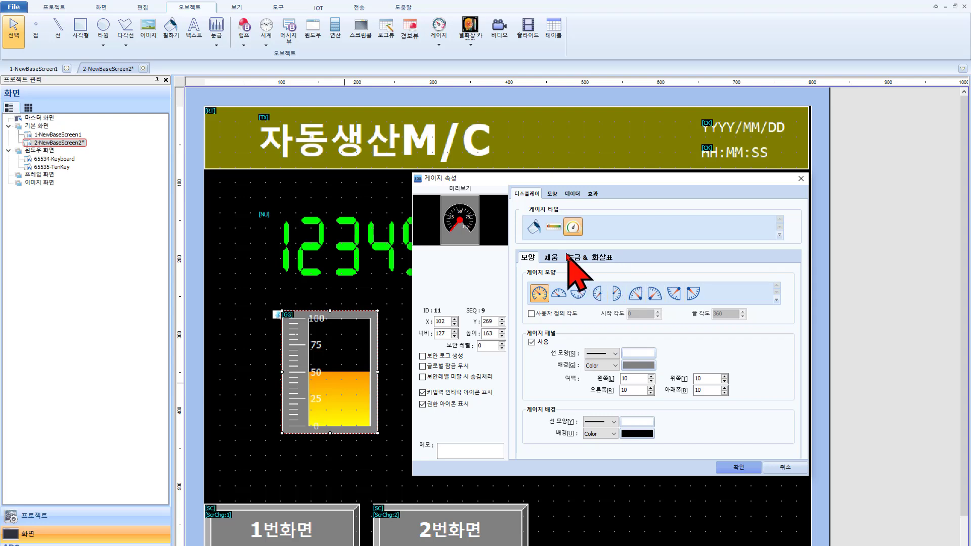
pyautogui.click(554, 231)
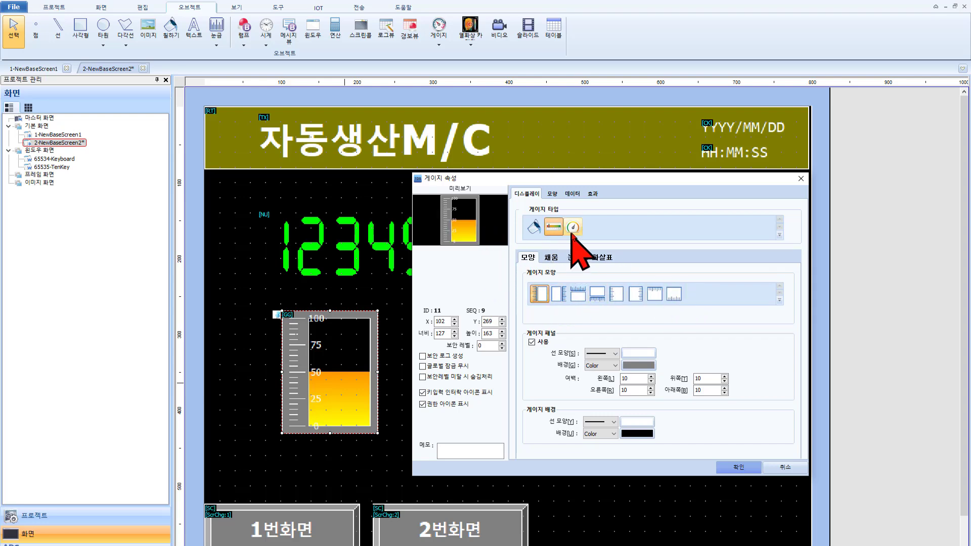
pyautogui.click(535, 228)
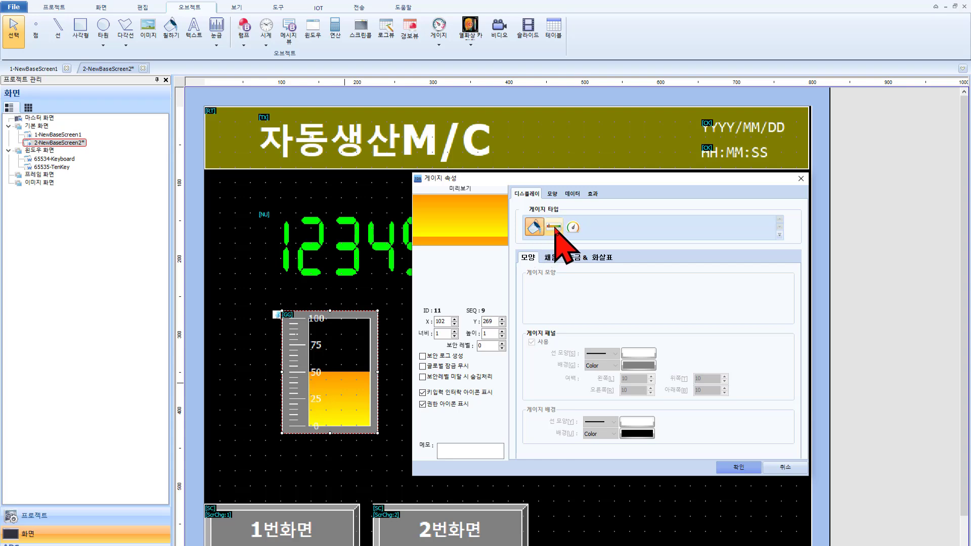
pyautogui.click(571, 227)
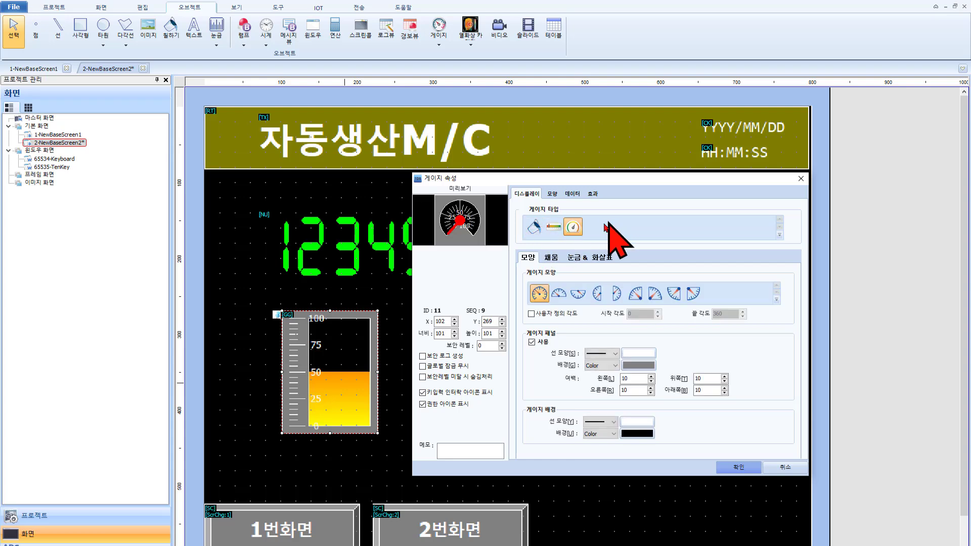
pyautogui.click(553, 194)
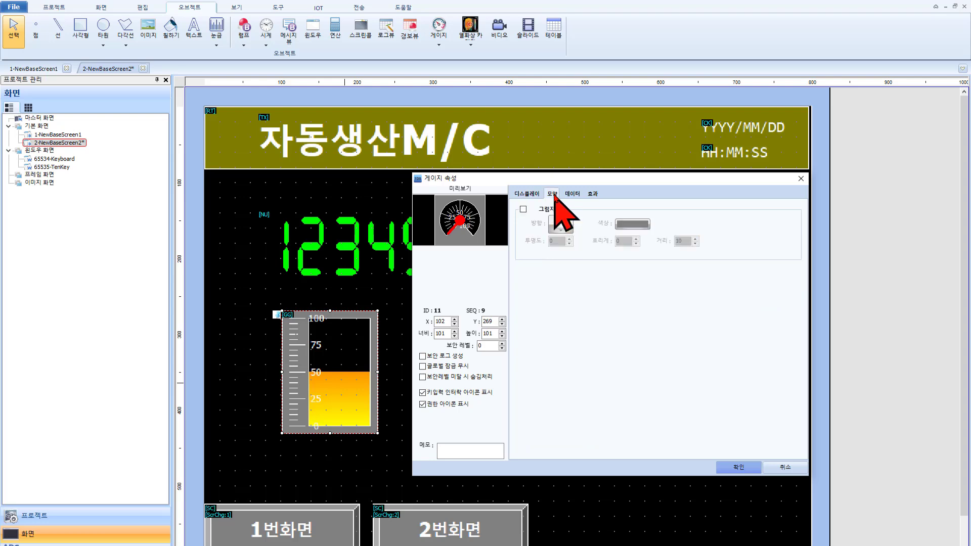
pyautogui.click(573, 194)
pyautogui.click(593, 194)
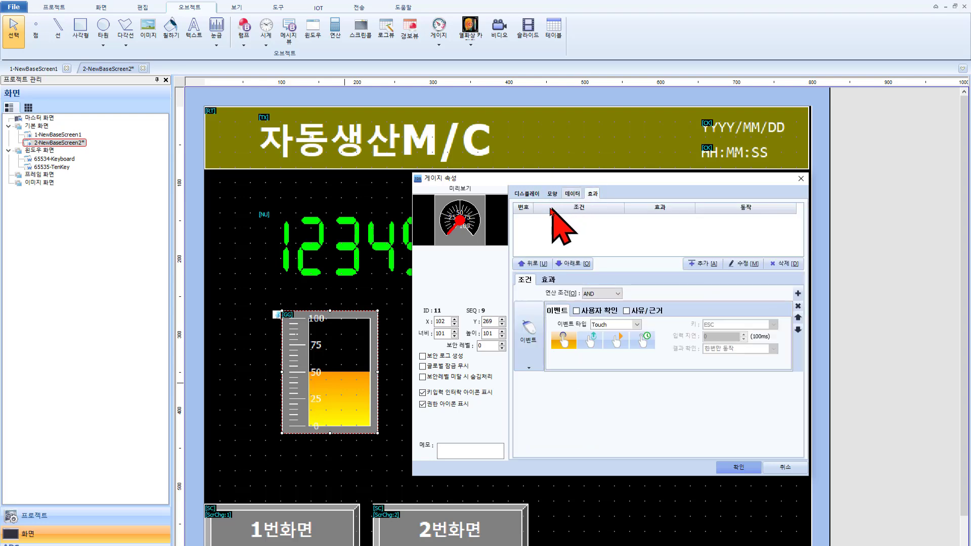
pyautogui.click(551, 194)
pyautogui.click(526, 193)
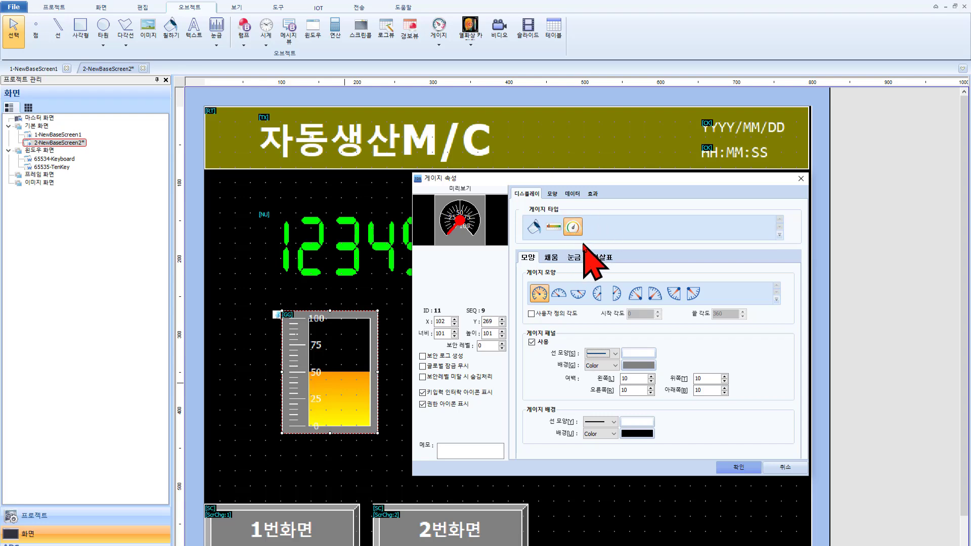
# - Set the gauge's data source address to MW00050 on PLC1
pyautogui.click(573, 194)
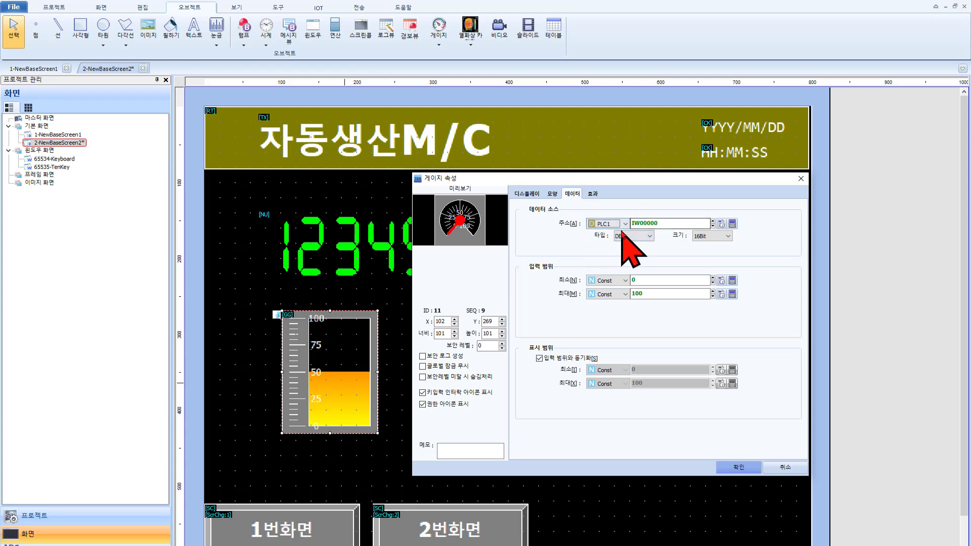
pyautogui.doubleClick(657, 223)
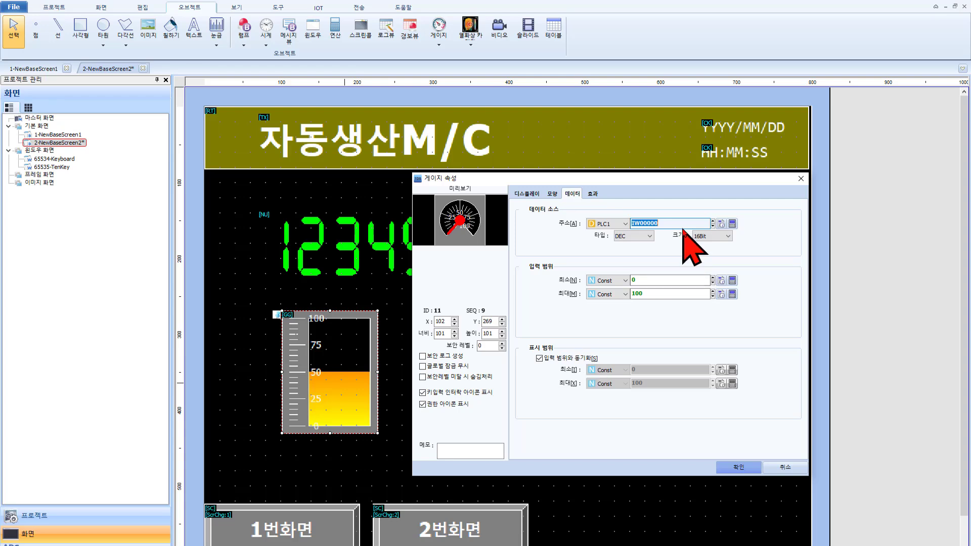
pyautogui.write('MW000')
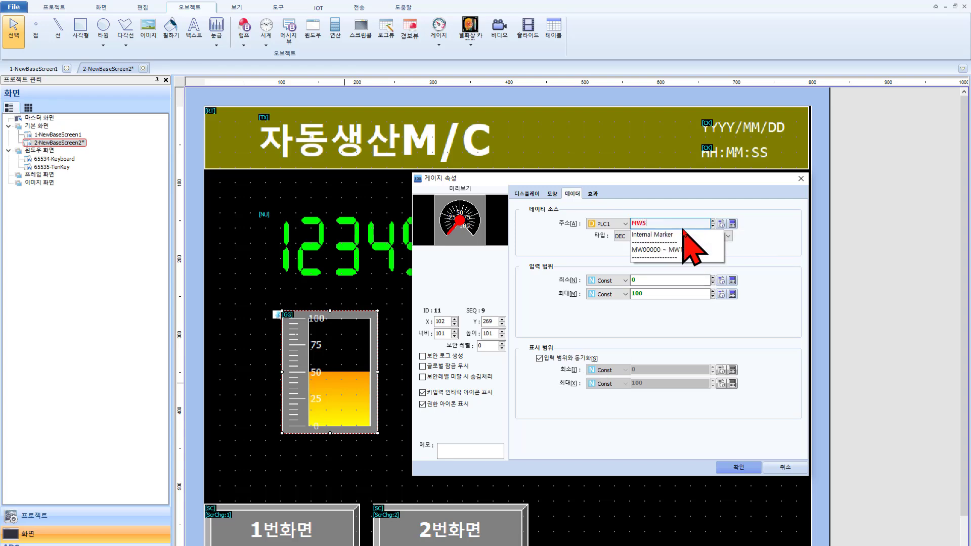
pyautogui.write('50')
pyautogui.press('Return')
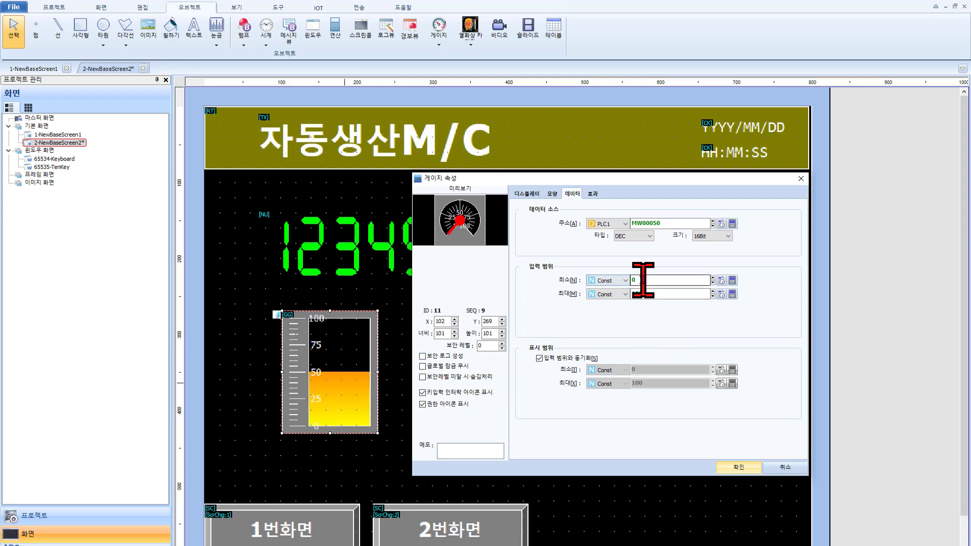
# - Set the gauge's maximum input range to 10000 and apply the gauge properties
pyautogui.click(633, 294)
pyautogui.doubleClick(651, 294)
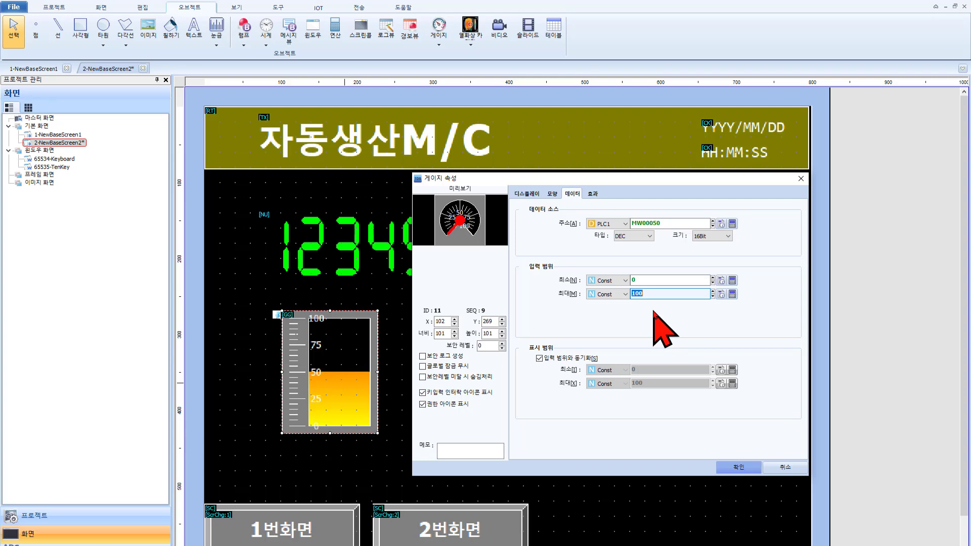
pyautogui.write('1')
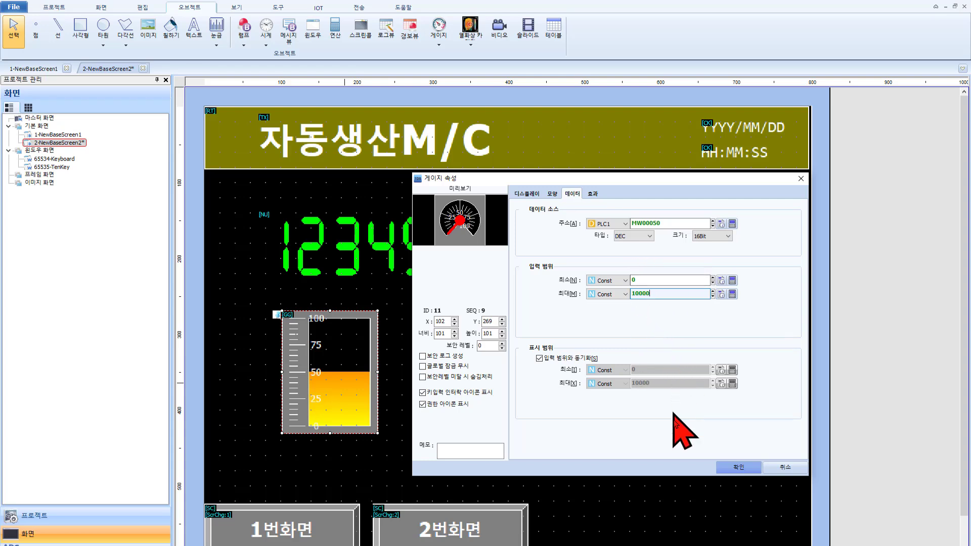
pyautogui.click(733, 468)
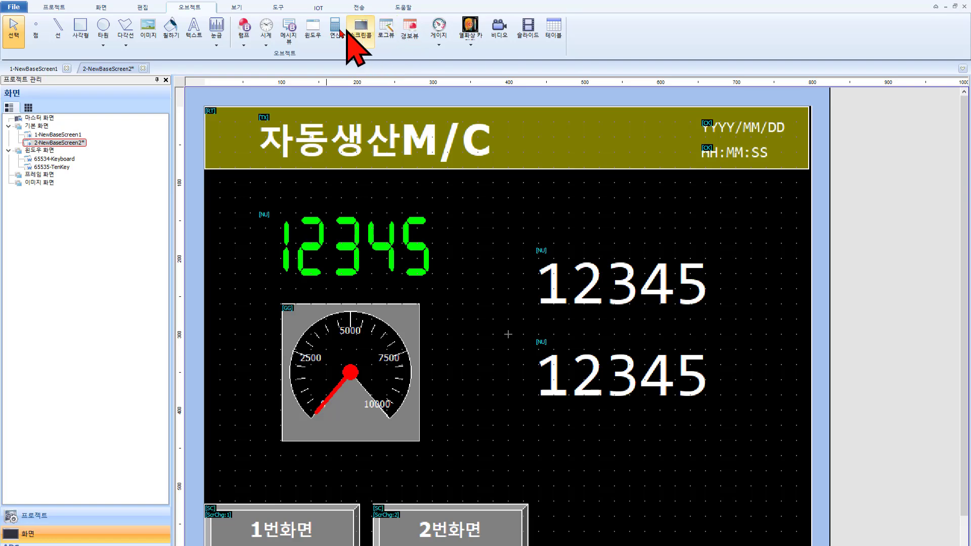
# - Build the entire HMI project and start its transfer to the device
pyautogui.click(359, 8)
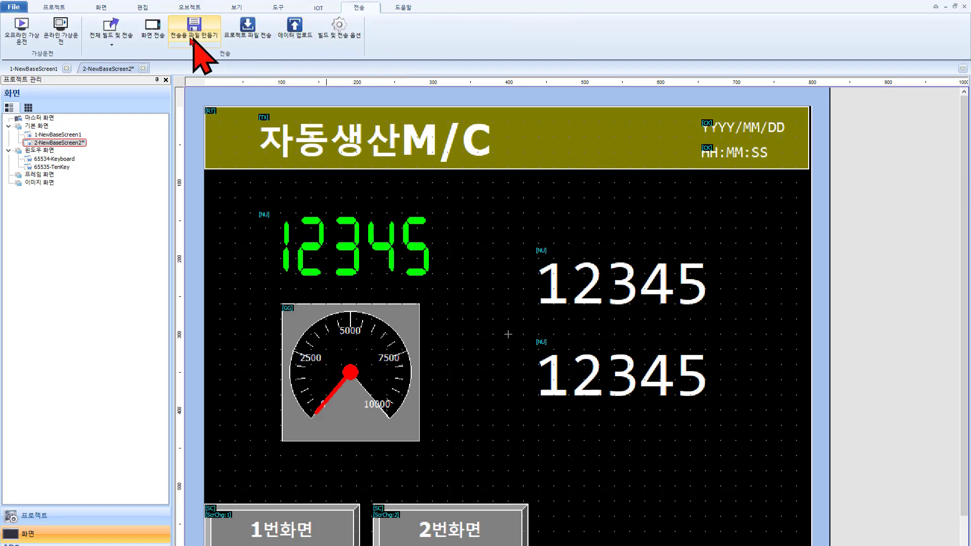
pyautogui.click(112, 34)
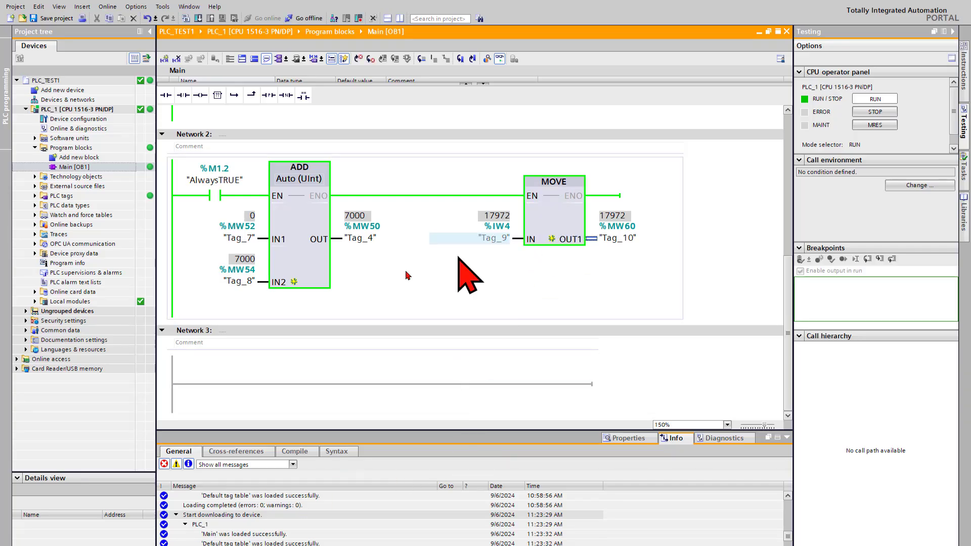
# - In TIA Portal, delete the ADD block from Network 2 and set the MOVE block's output to MW50
pyautogui.click(304, 223)
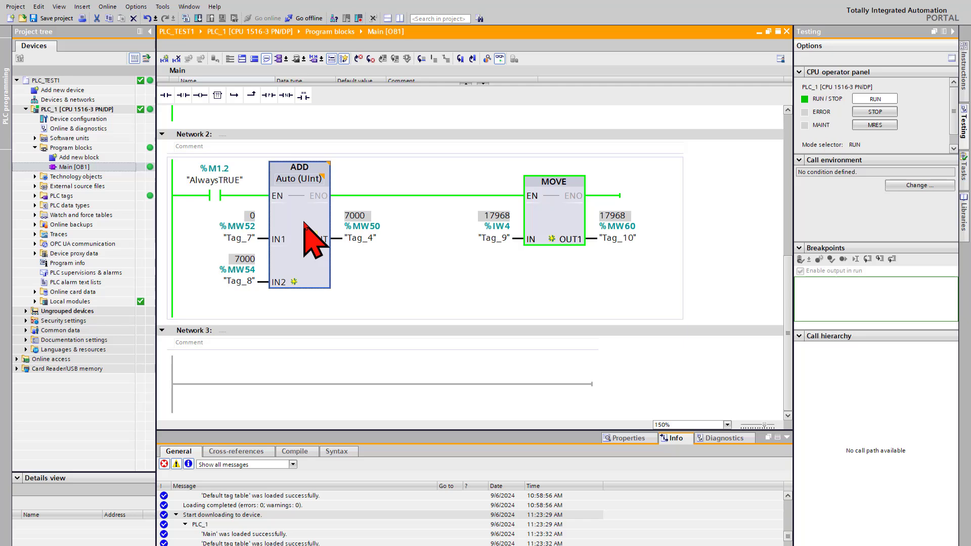
pyautogui.press('Delete')
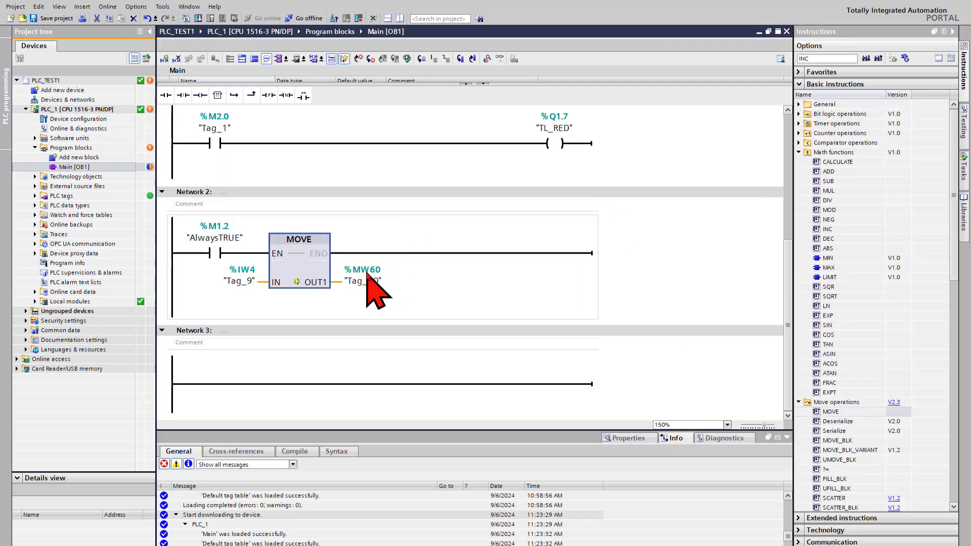
pyautogui.click(365, 282)
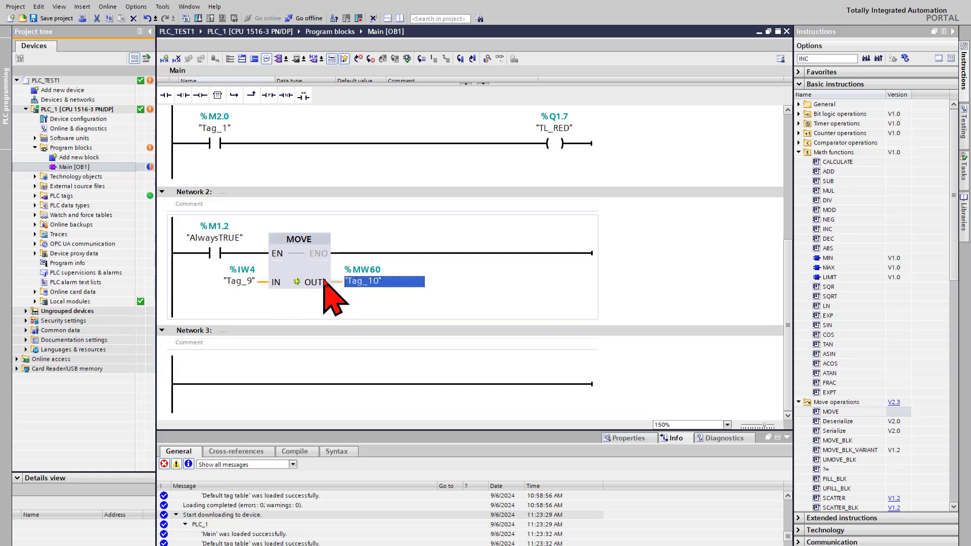
pyautogui.write('MW')
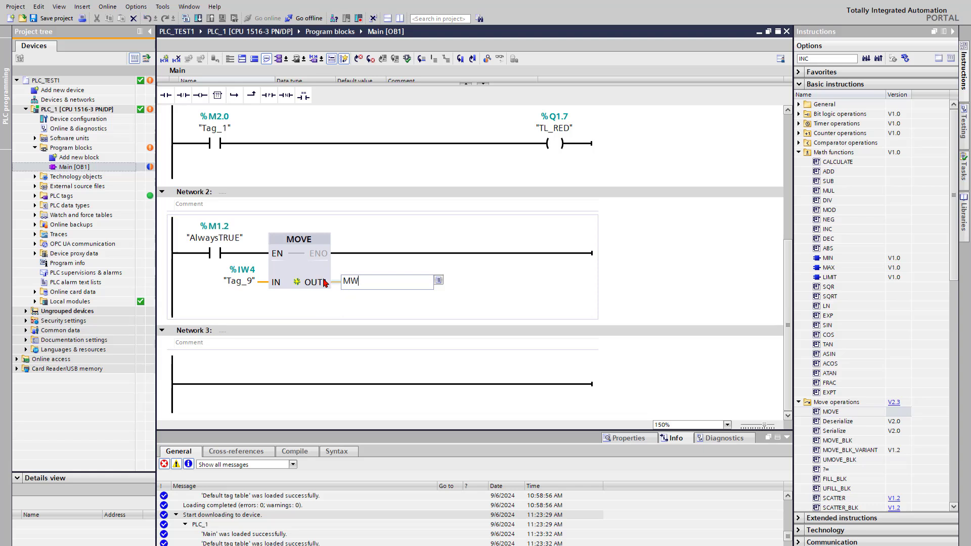
pyautogui.write('50')
pyautogui.press('Return')
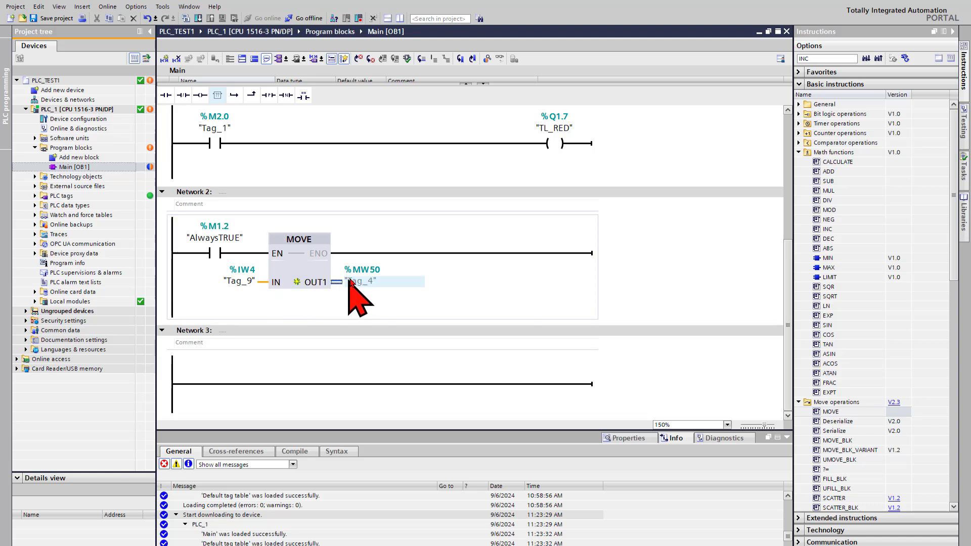
# - Download the modified program to PLC_1 and toggle online monitoring of Main [OB1]
pyautogui.click(197, 17)
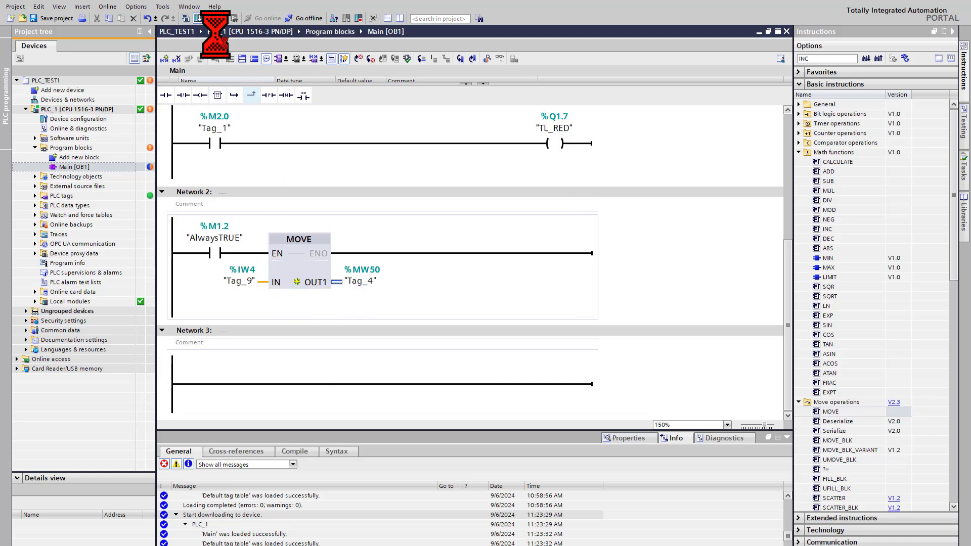
pyautogui.click(504, 302)
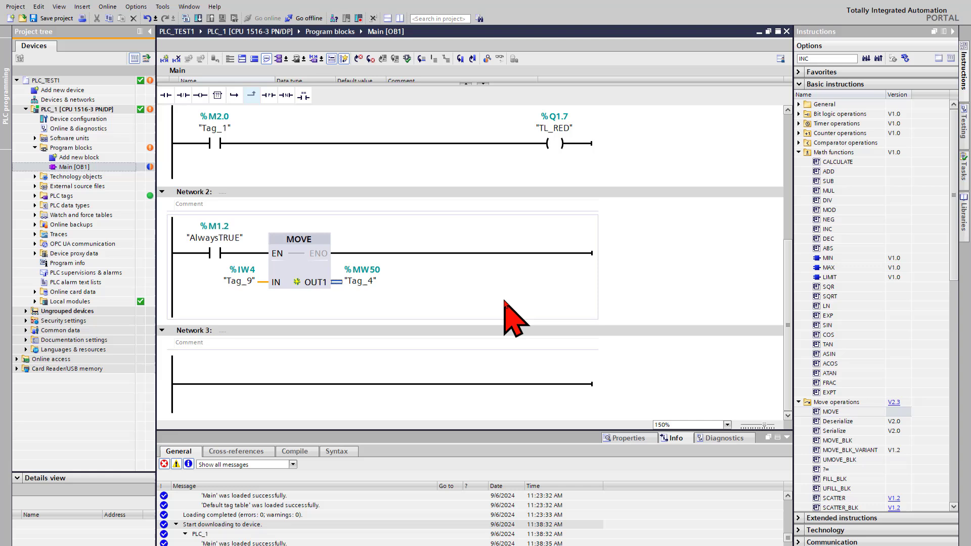
pyautogui.hotkey('ctrl', 't')
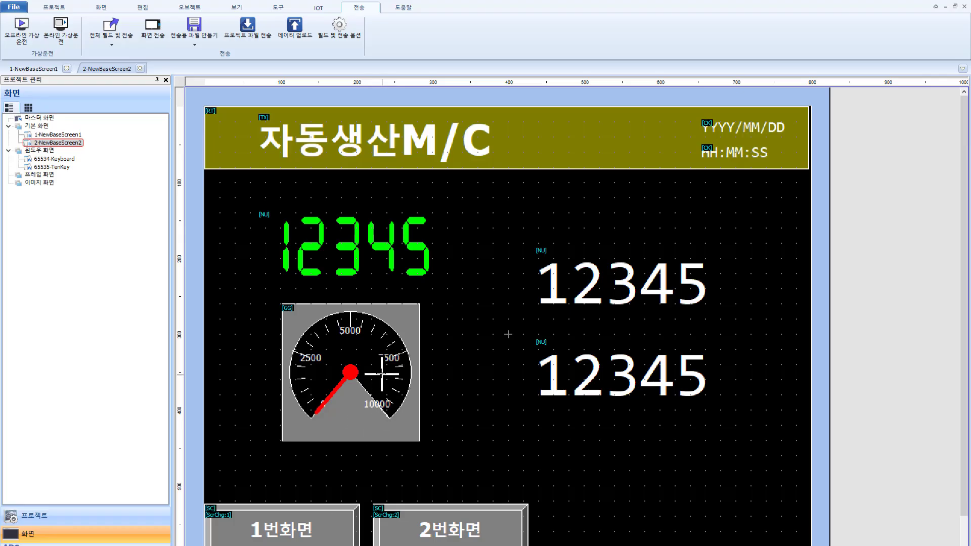
# - Switch to the HMI editor and set the dial gauge's maximum input range to 27648, applying the gauge properties
pyautogui.doubleClick(317, 373)
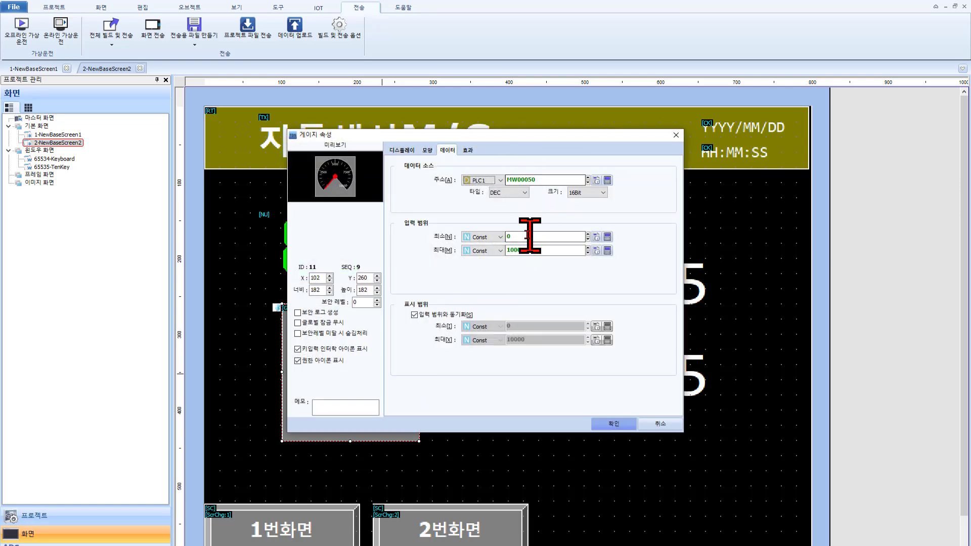
pyautogui.doubleClick(530, 251)
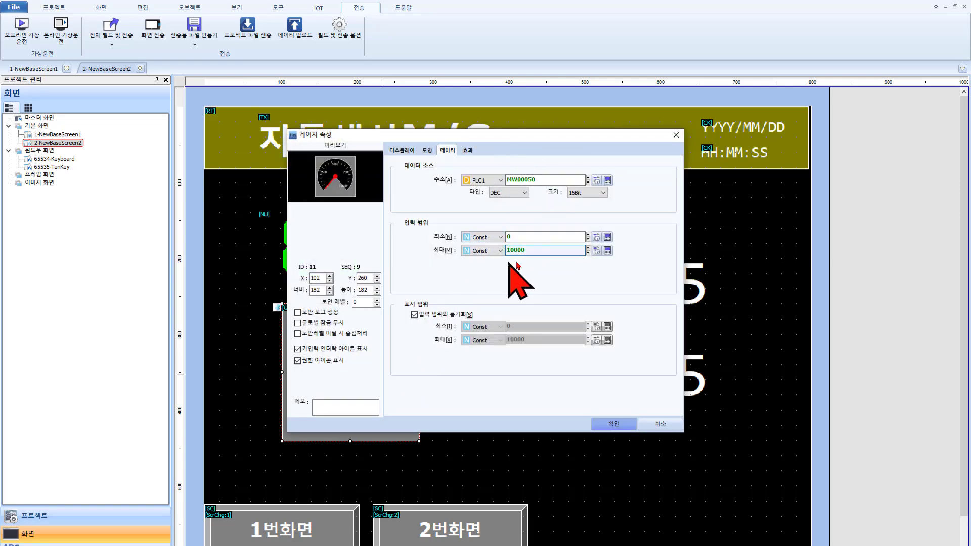
pyautogui.write('27')
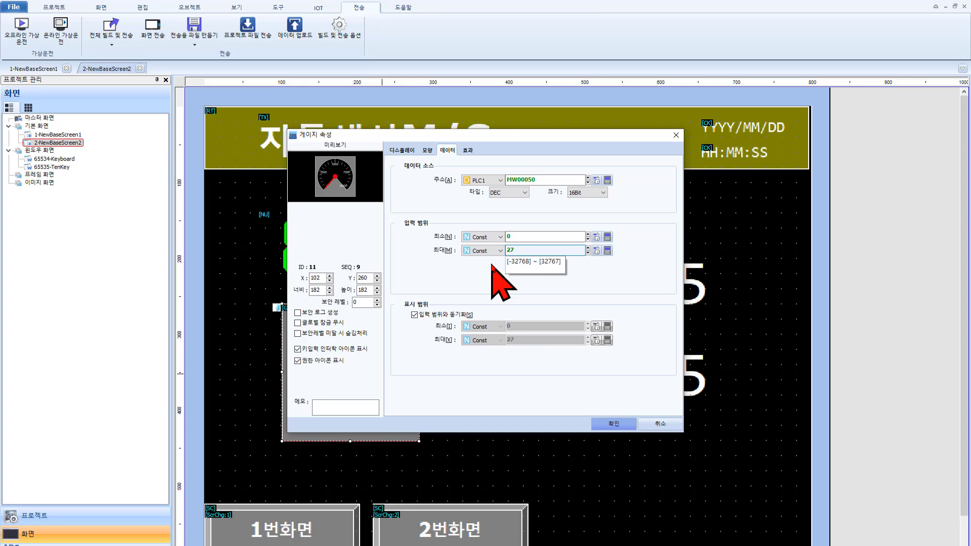
pyautogui.write('648')
pyautogui.press('Return')
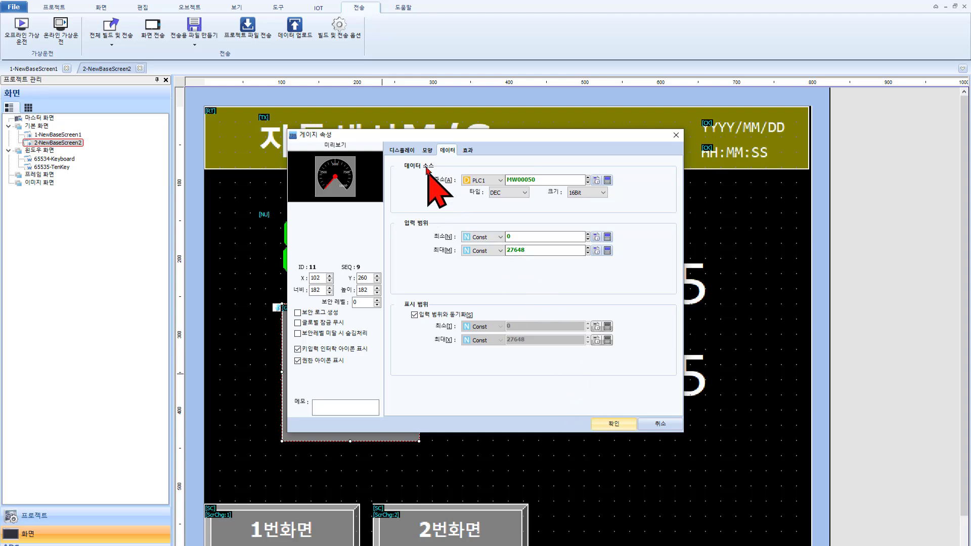
pyautogui.click(401, 150)
pyautogui.click(427, 151)
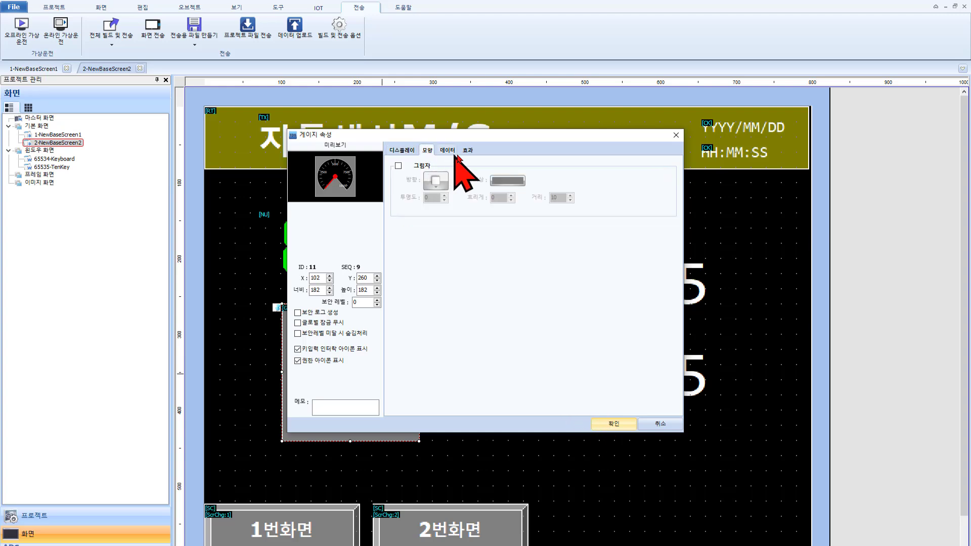
pyautogui.click(467, 150)
pyautogui.click(447, 150)
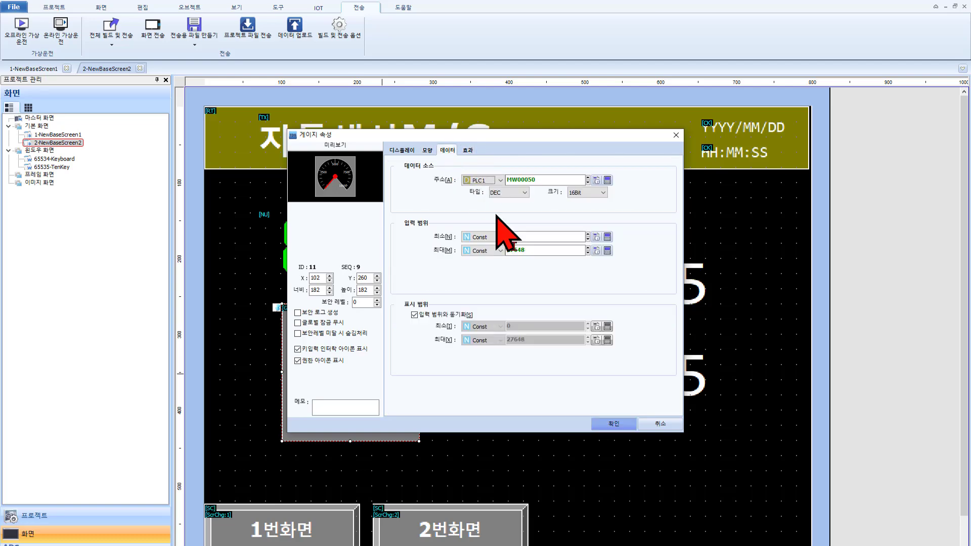
pyautogui.click(612, 424)
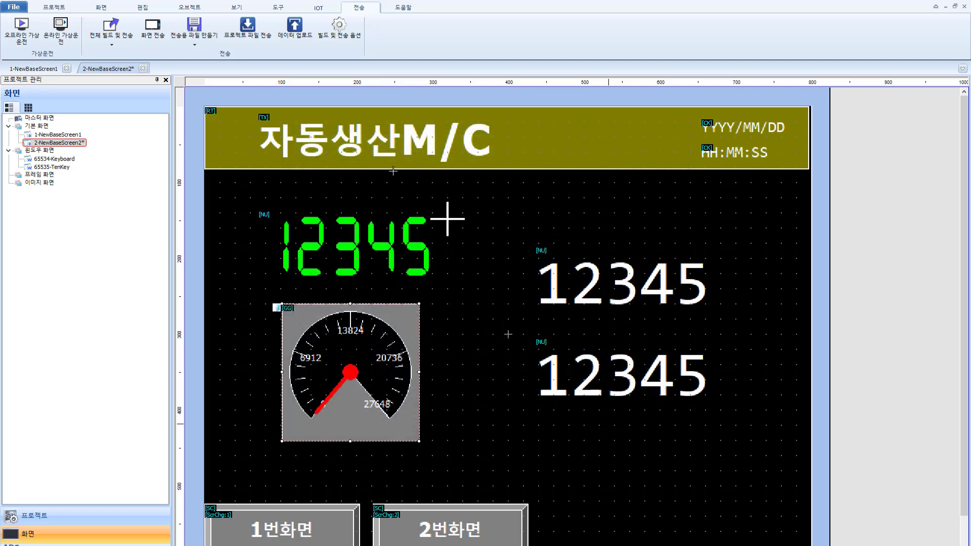
# - Build the entire HMI project with the new gauge range and start transferring it to the device
pyautogui.click(107, 28)
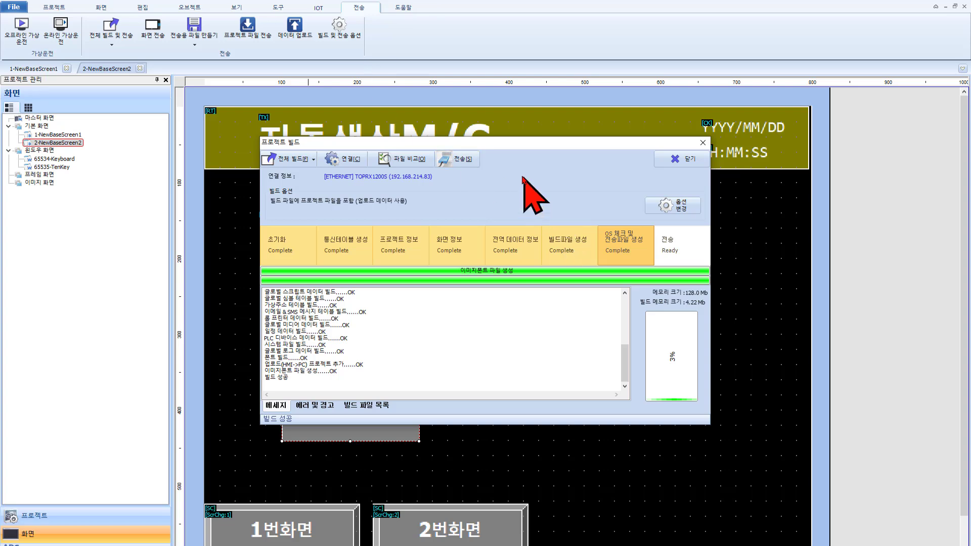
pyautogui.click(460, 158)
# - Shift the olive header rectangle on 2-NewBaseScreen2 slightly right so it meets the screen's right edge
pyautogui.click(38, 68)
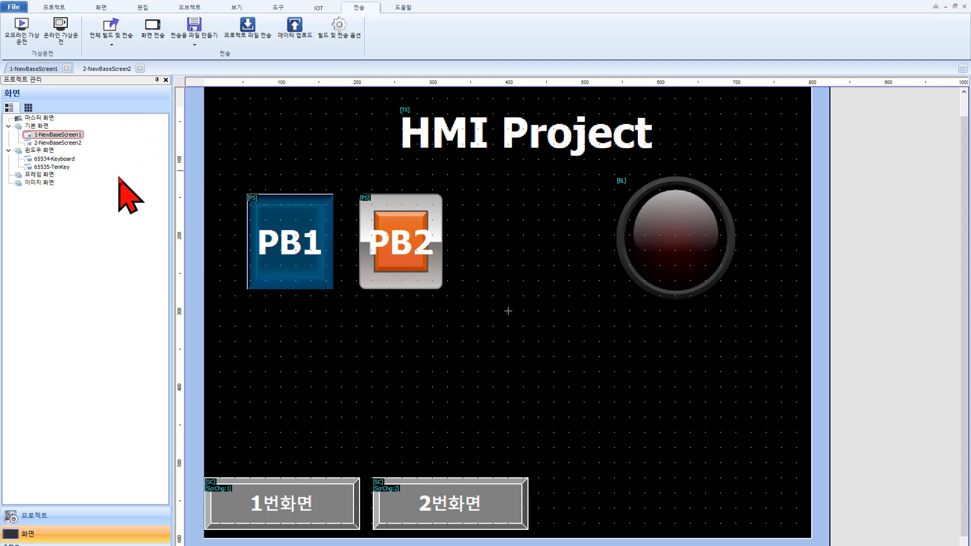
pyautogui.click(116, 70)
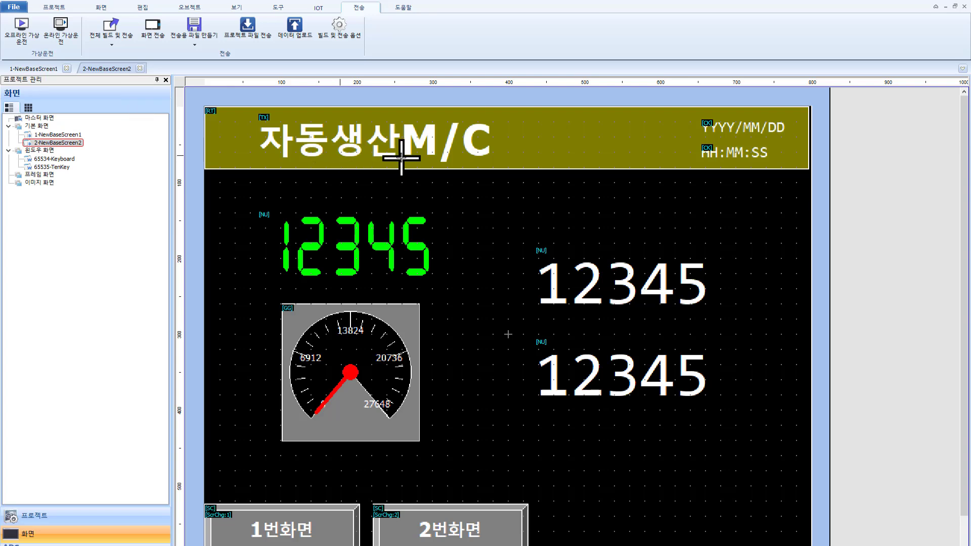
pyautogui.click(689, 139)
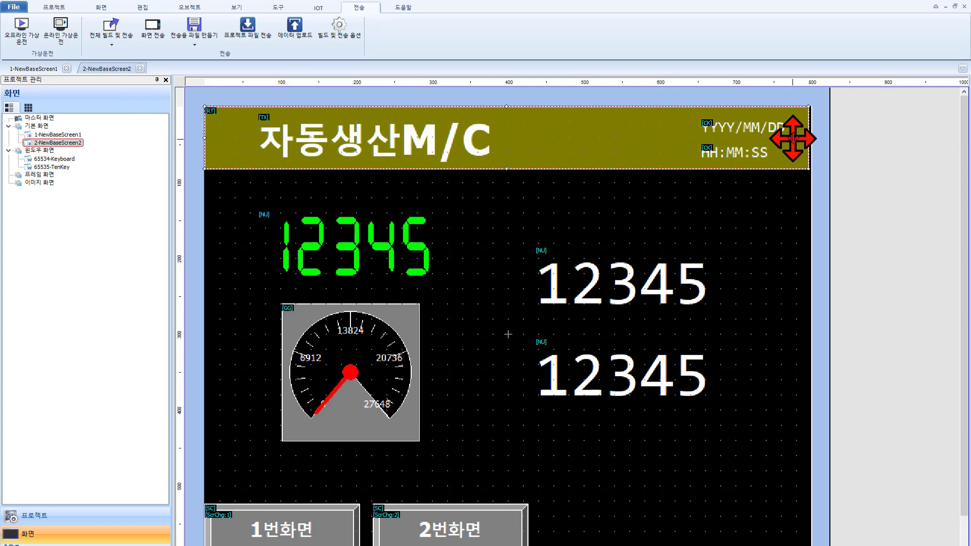
pyautogui.moveTo(809, 138); pyautogui.dragTo(828, 133)
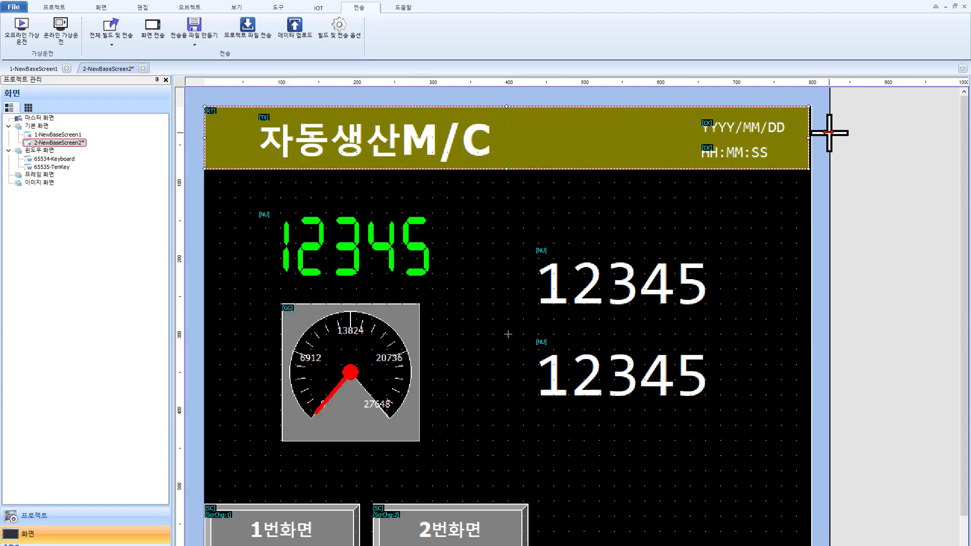
pyautogui.moveTo(637, 151); pyautogui.dragTo(646, 151)
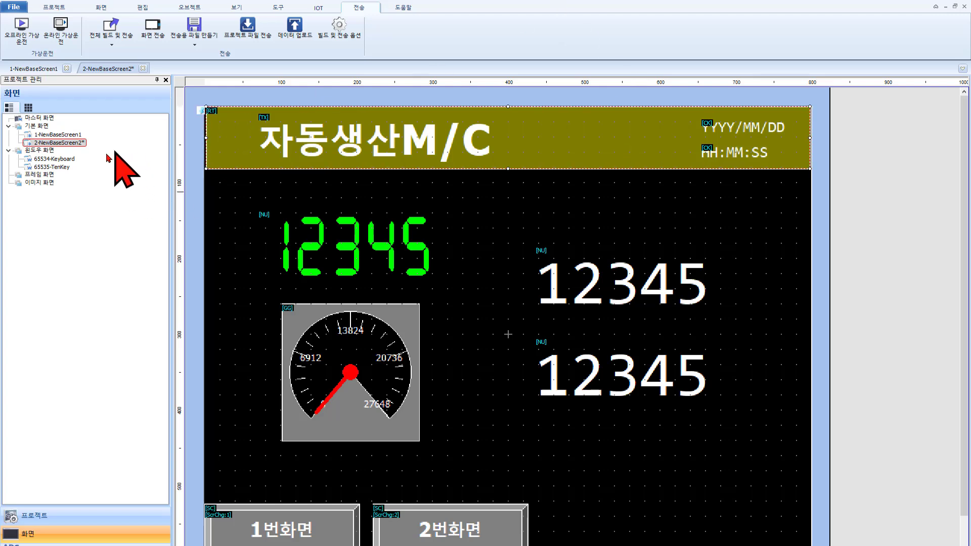
# - Delete the "HMI Project" title text from 1-NewBaseScreen1
pyautogui.click(41, 69)
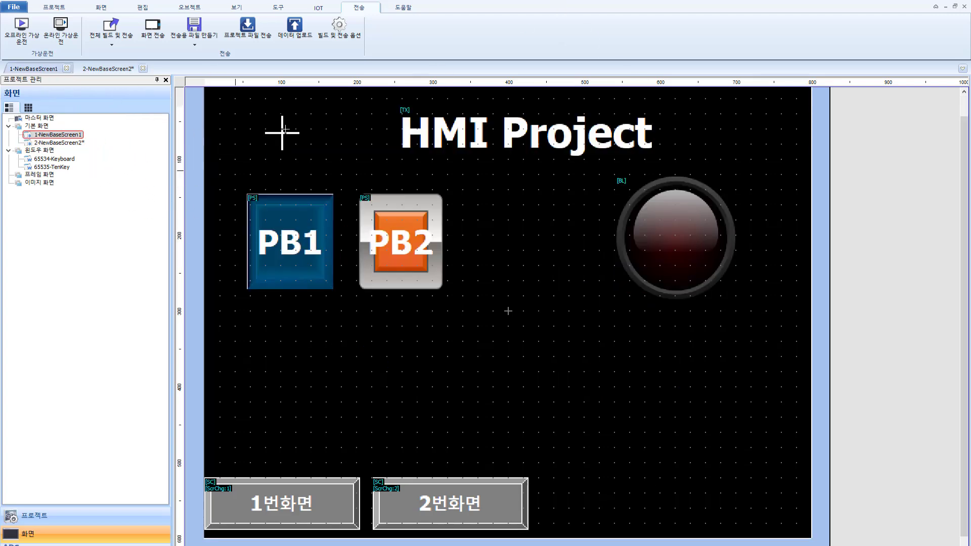
pyautogui.click(450, 130)
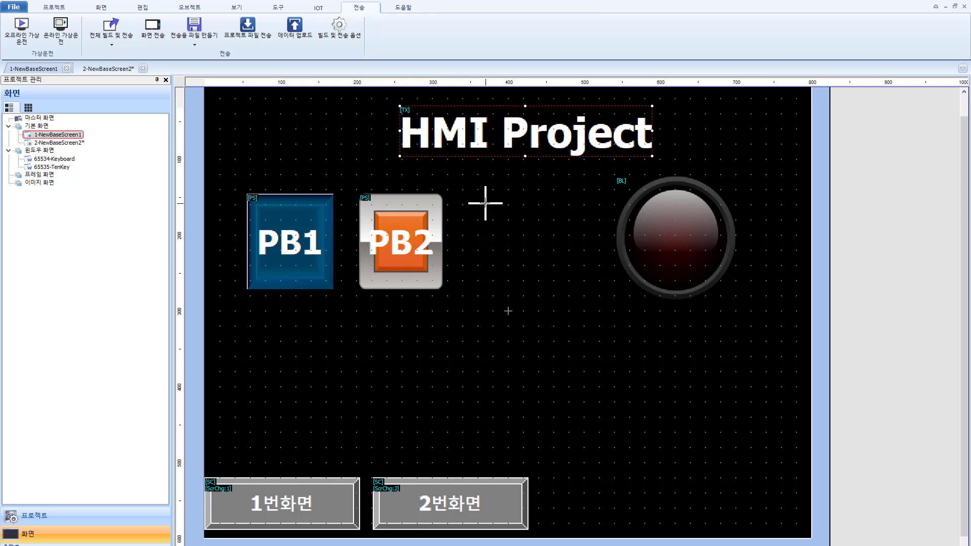
pyautogui.press('Delete')
# - Move the 2번화면 button on 1-NewBaseScreen1 slightly left, closer to the 1번화면 button
pyautogui.click(347, 506)
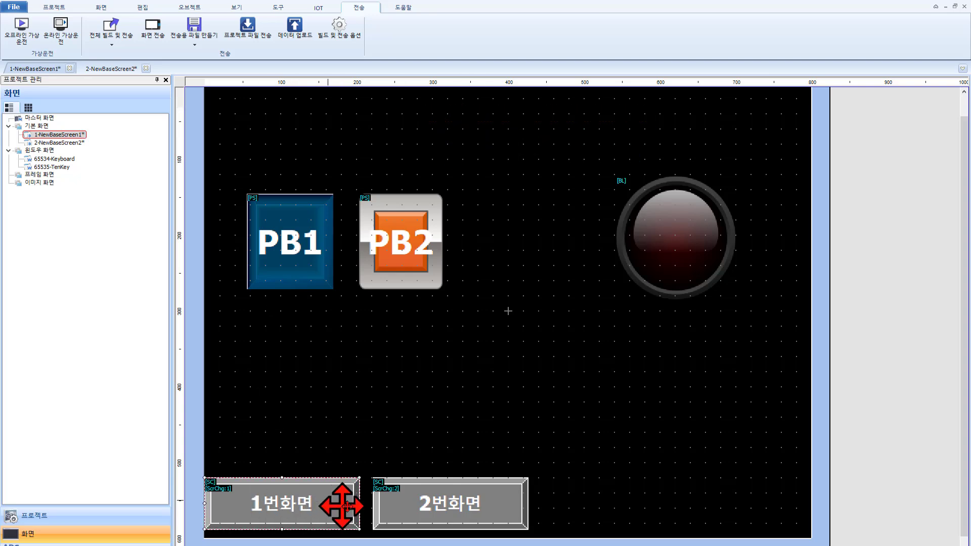
pyautogui.click(401, 503)
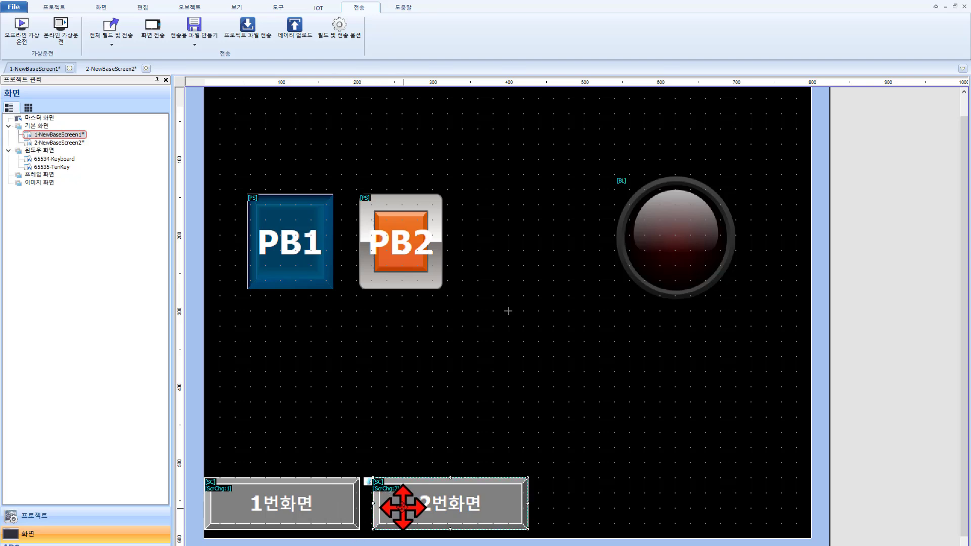
pyautogui.moveTo(402, 507); pyautogui.dragTo(395, 508)
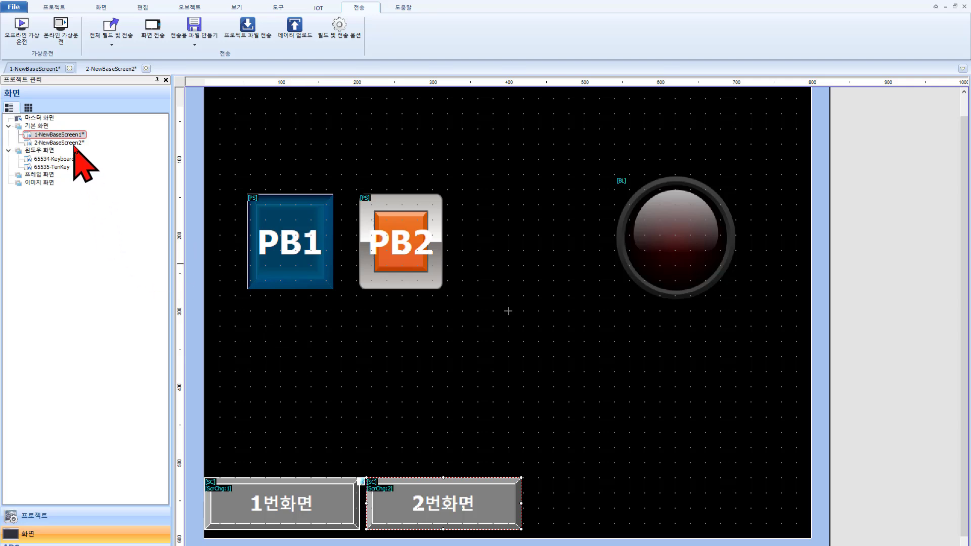
# - Move the 2번화면 button on 2-NewBaseScreen2 up and to the right, away from the 1번화면 button
pyautogui.click(112, 70)
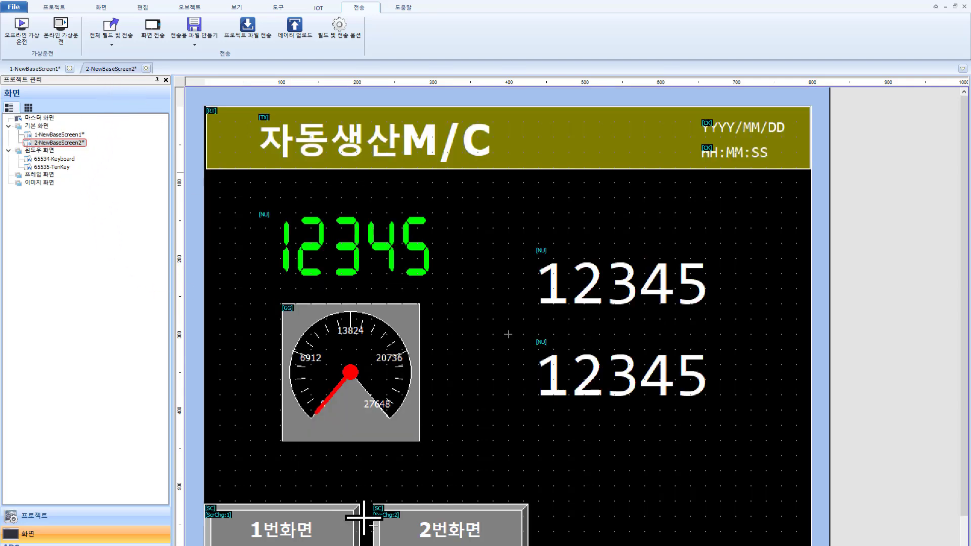
pyautogui.click(400, 531)
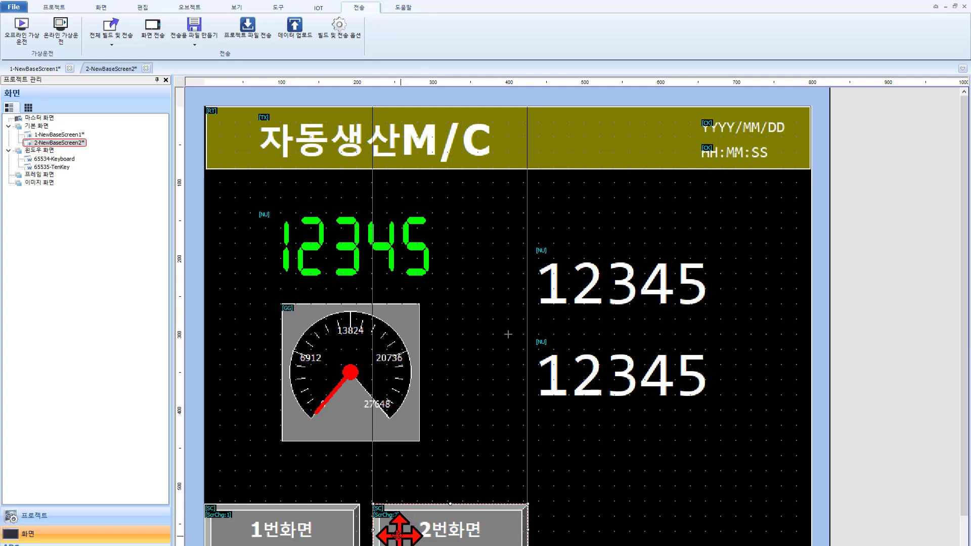
pyautogui.moveTo(400, 531); pyautogui.dragTo(446, 516)
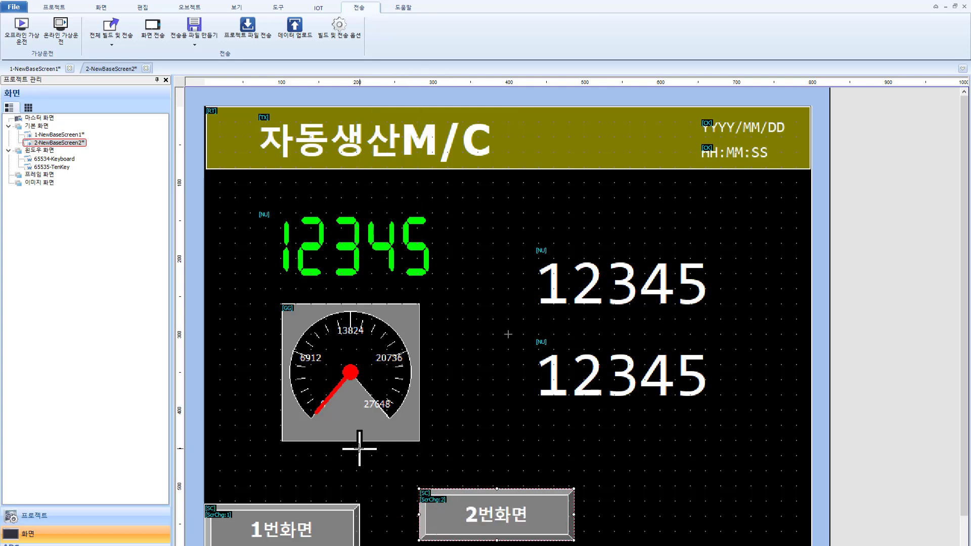
# - Place the 2번화면 button on 2-NewBaseScreen2 level with and directly beside the 1번화면 button
pyautogui.click(39, 69)
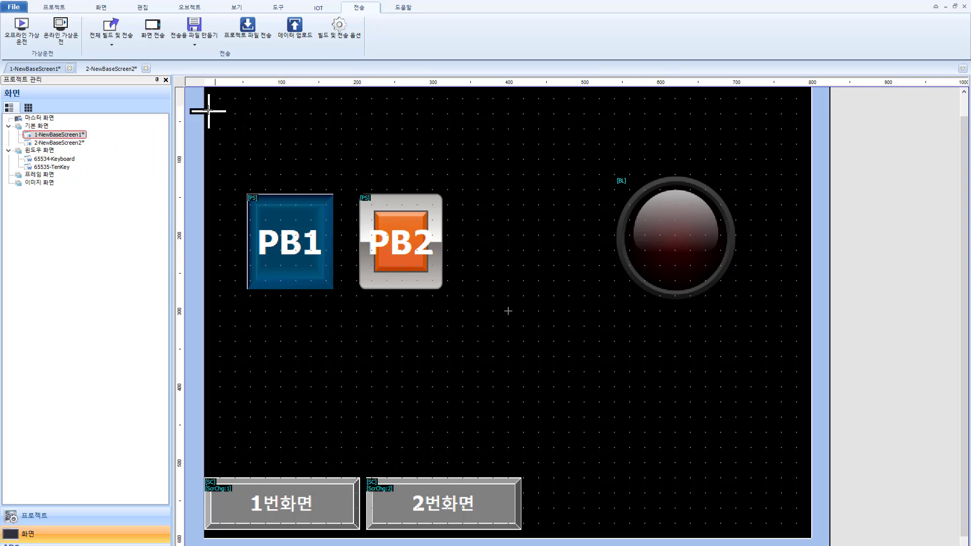
pyautogui.click(112, 66)
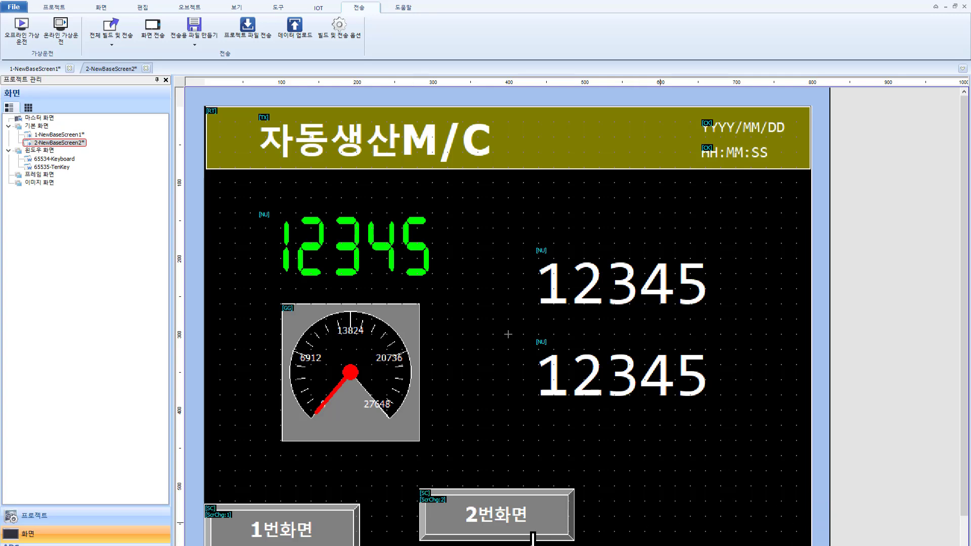
pyautogui.click(443, 519)
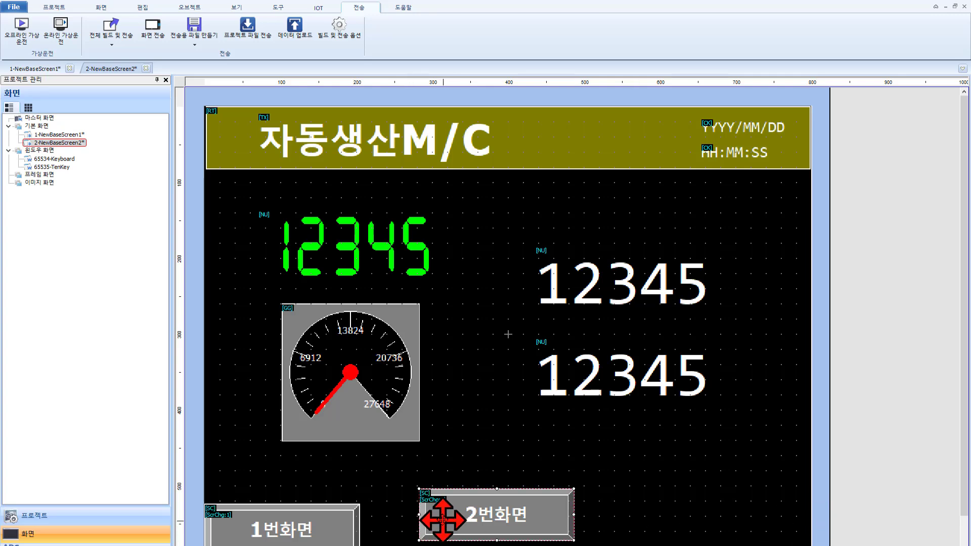
pyautogui.moveTo(443, 520); pyautogui.dragTo(399, 537)
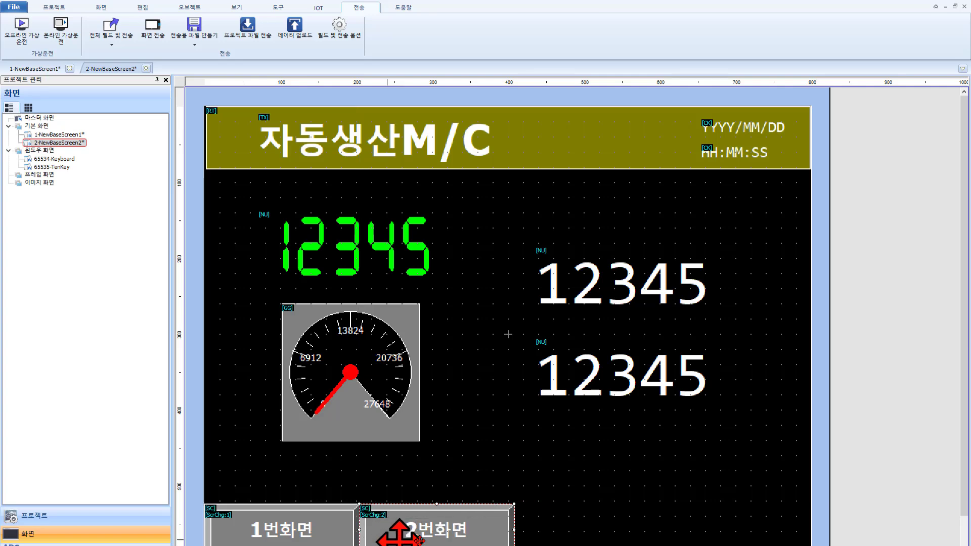
pyautogui.click(550, 521)
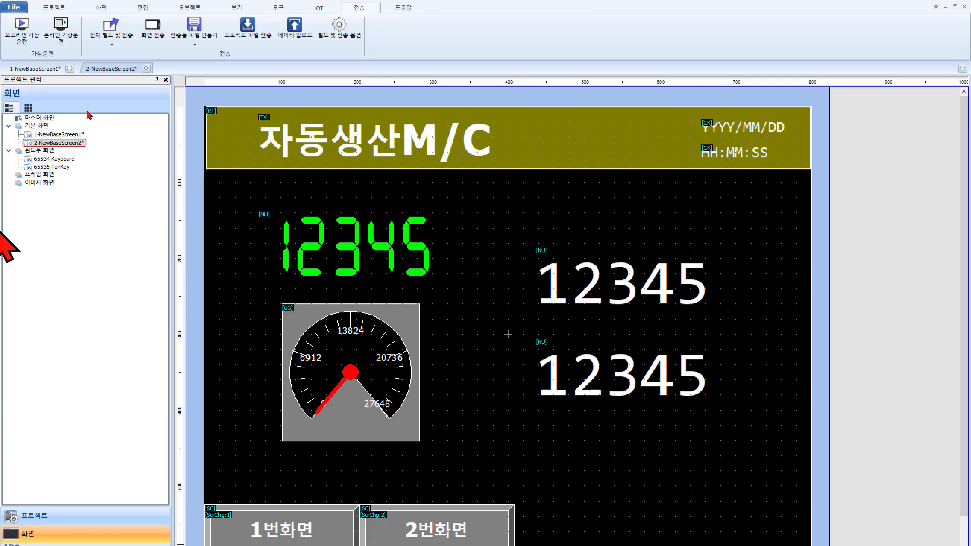
# - Create a new frame screen numbered 1 and named NewFrameScreen1
pyautogui.rightClick(47, 175)
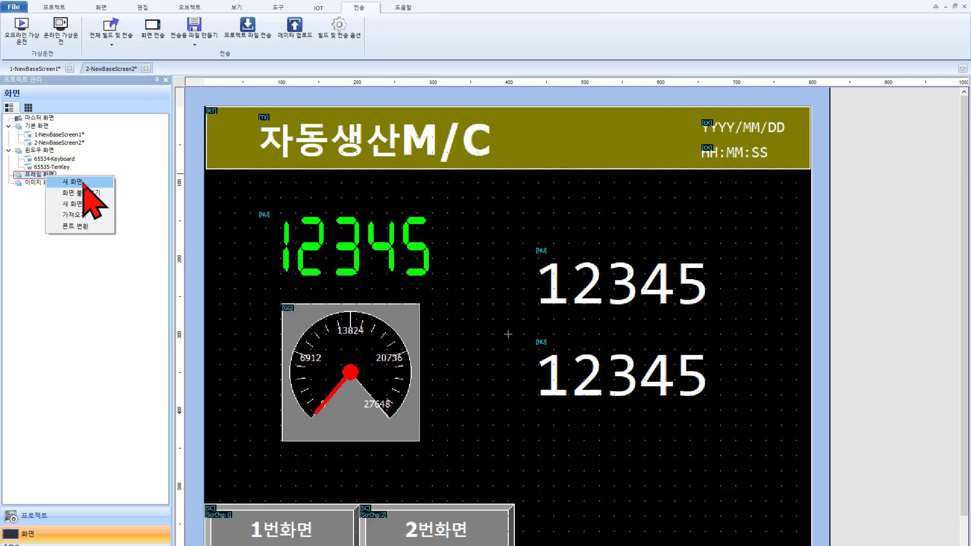
pyautogui.click(84, 182)
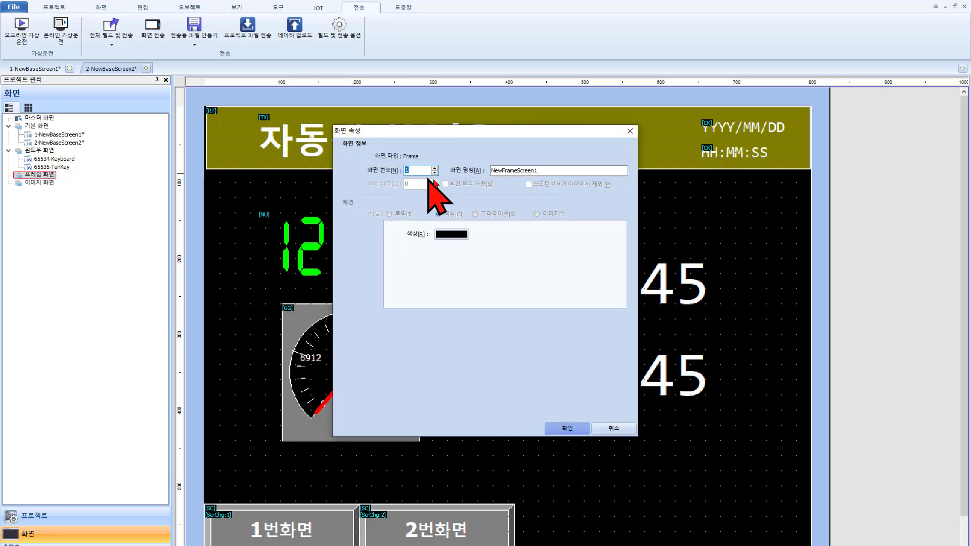
pyautogui.click(566, 429)
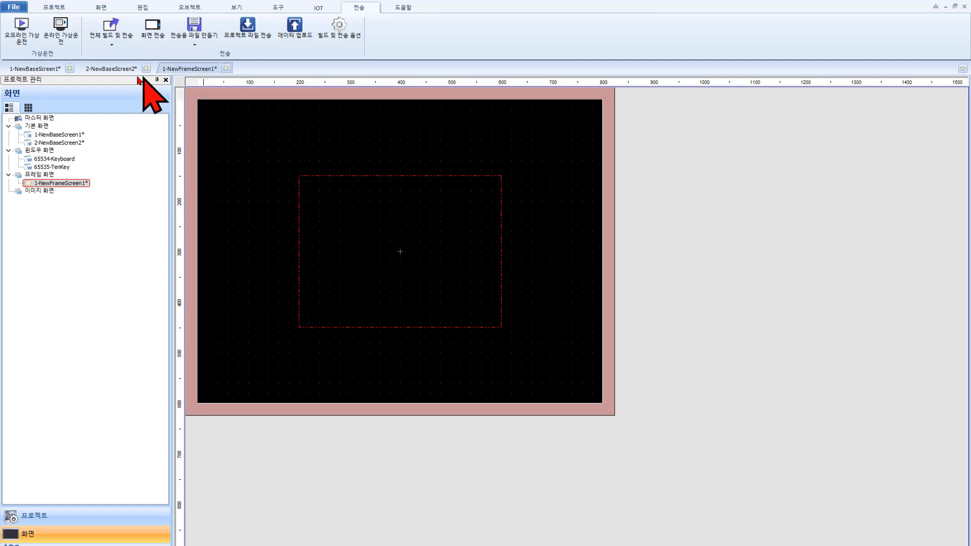
# - Delete the olive title banner with its text, date and time, plus the 1번화면 and 2번화면 buttons, from 2-NewBaseScreen2
pyautogui.click(108, 70)
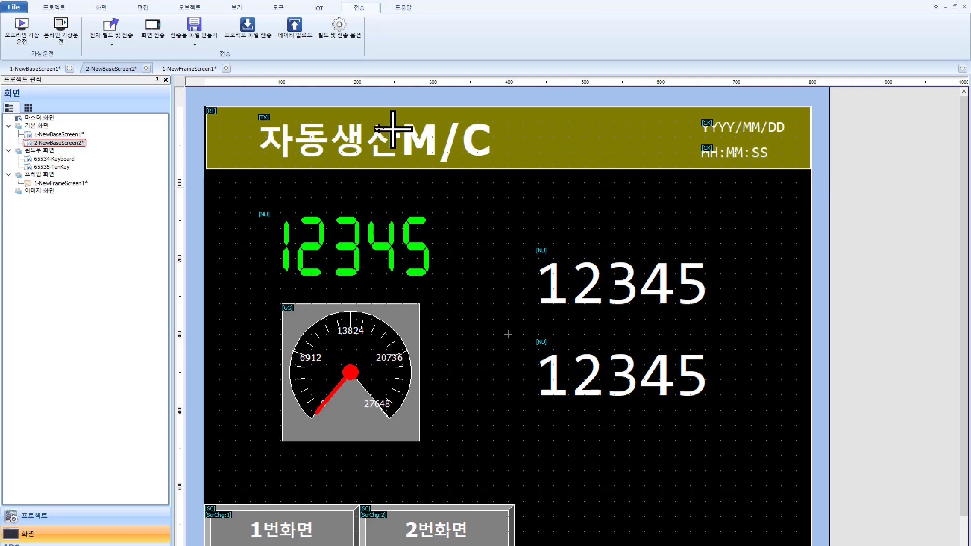
pyautogui.click(232, 131)
pyautogui.click(314, 198)
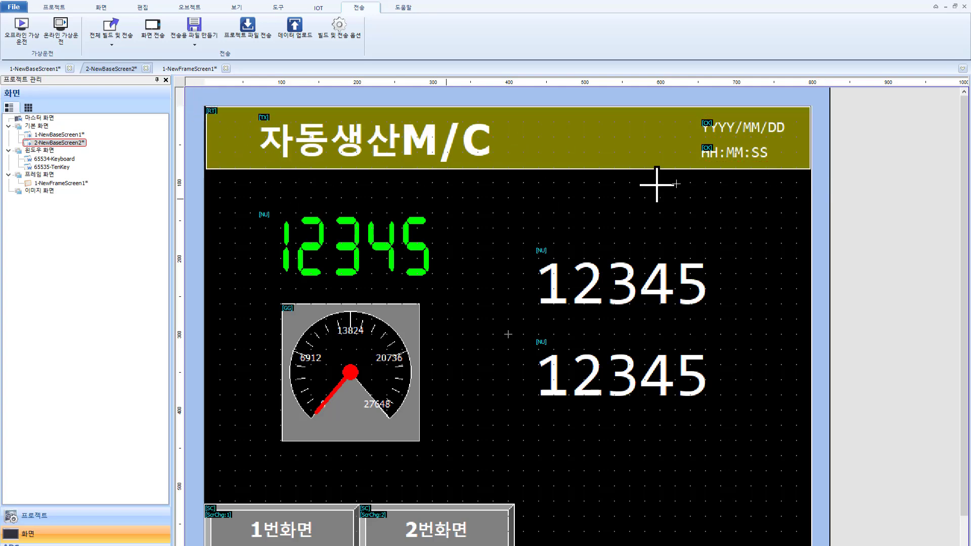
pyautogui.moveTo(399, 114); pyautogui.dragTo(189, 90)
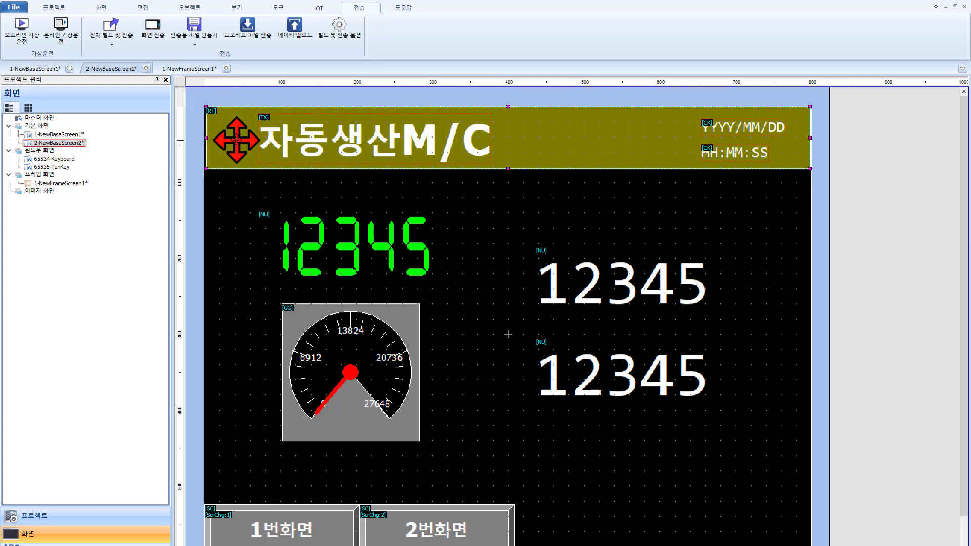
pyautogui.press('Delete')
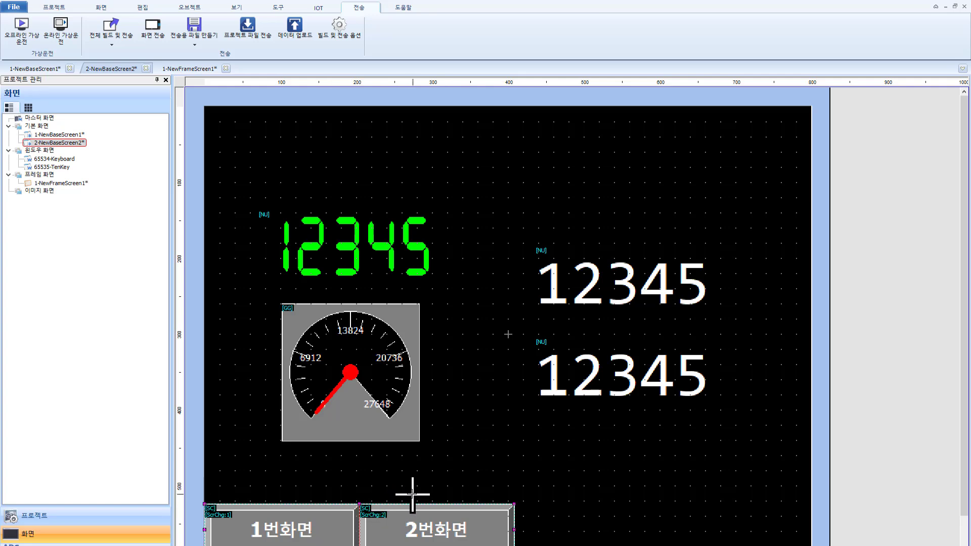
pyautogui.press('Delete')
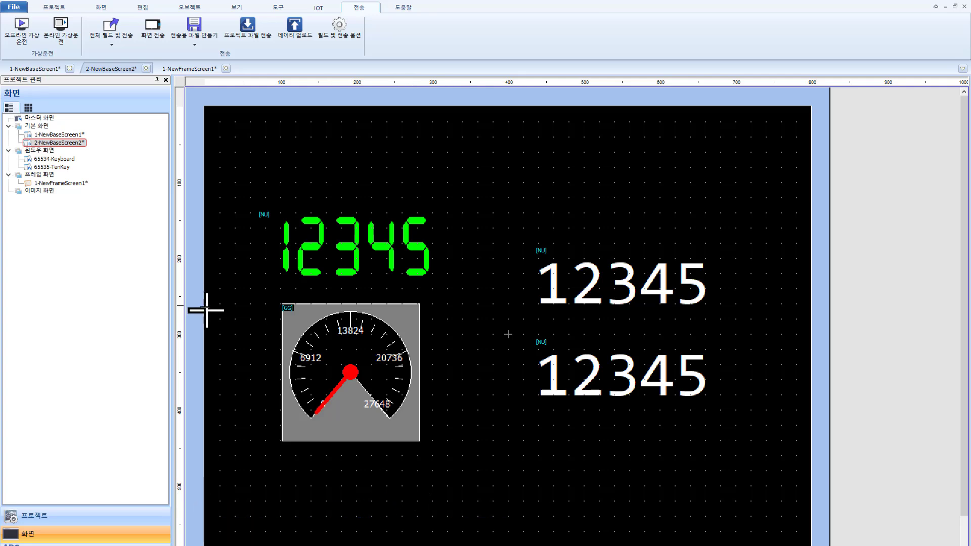
# - Place NewFrameScreen1, holding the 자동생산M/C banner with date and time, along the upper edge of 2-NewBaseScreen2
pyautogui.doubleClick(80, 183)
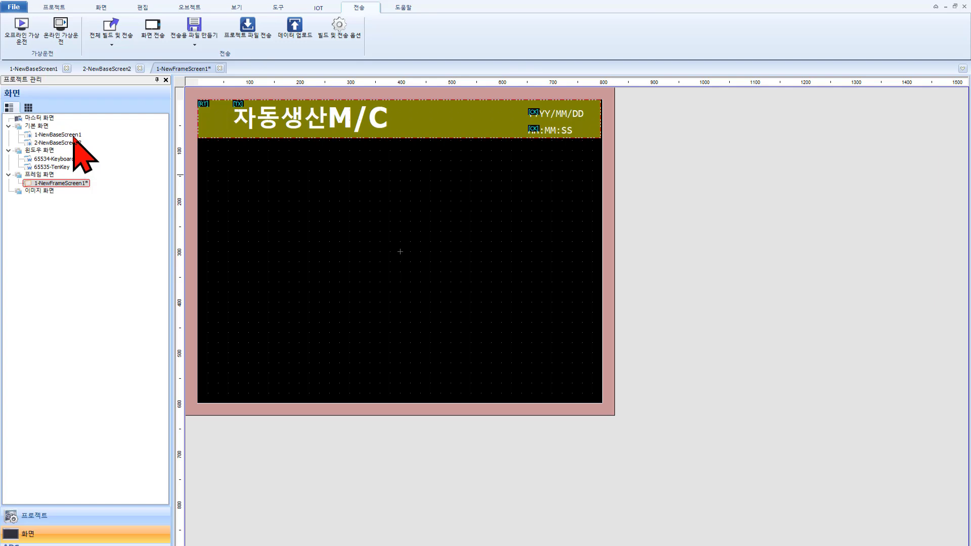
pyautogui.click(115, 68)
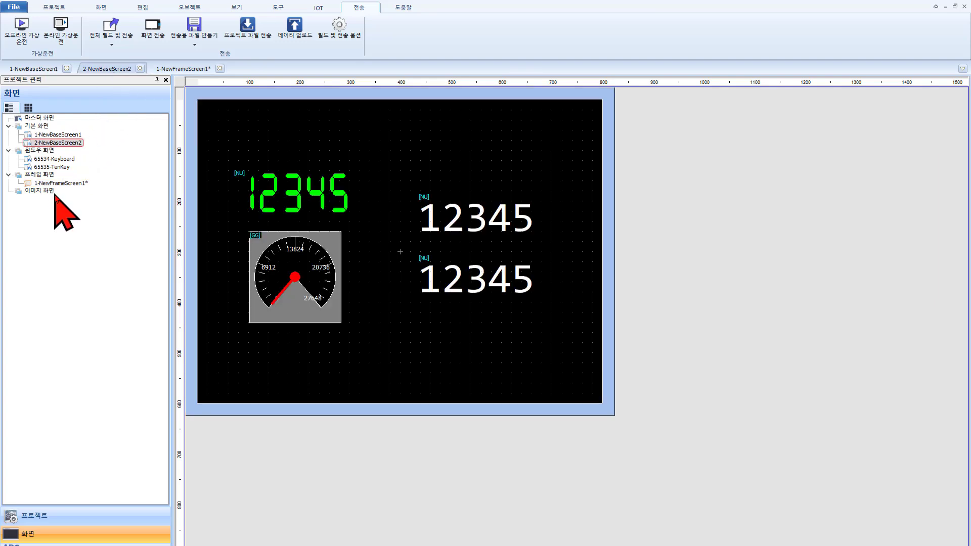
pyautogui.click(80, 183)
pyautogui.moveTo(71, 185); pyautogui.dragTo(375, 104)
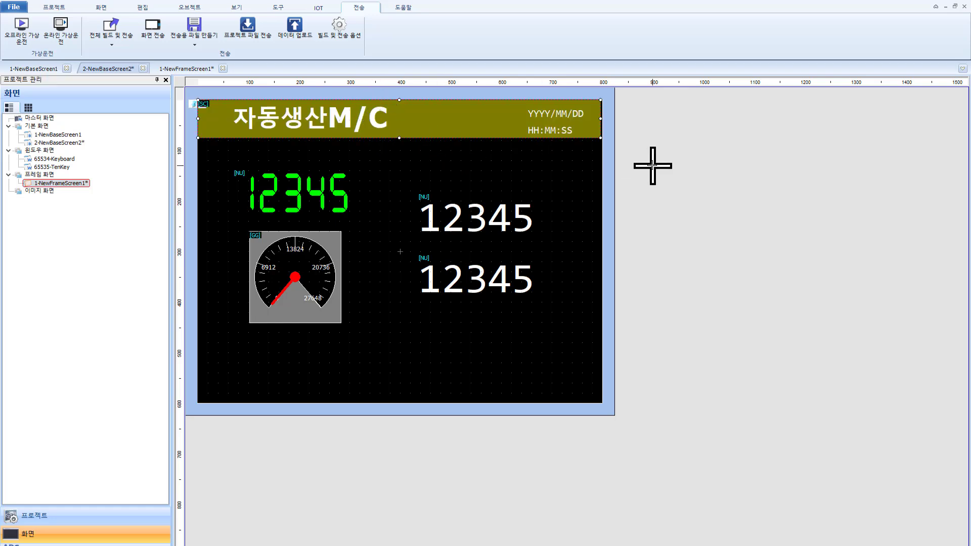
# - Create a second frame screen numbered 2 and named NewFrameScreen2
pyautogui.click(46, 175)
pyautogui.rightClick(46, 176)
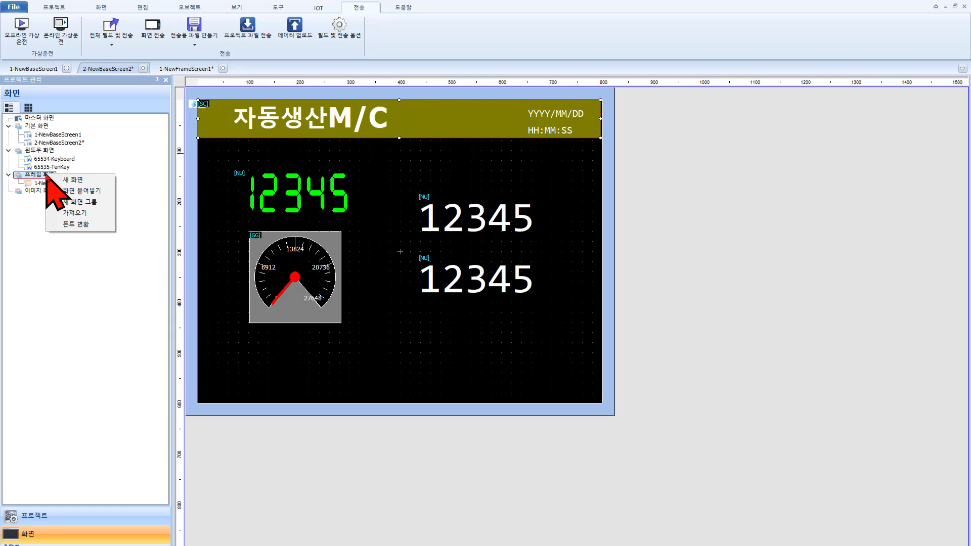
pyautogui.click(98, 181)
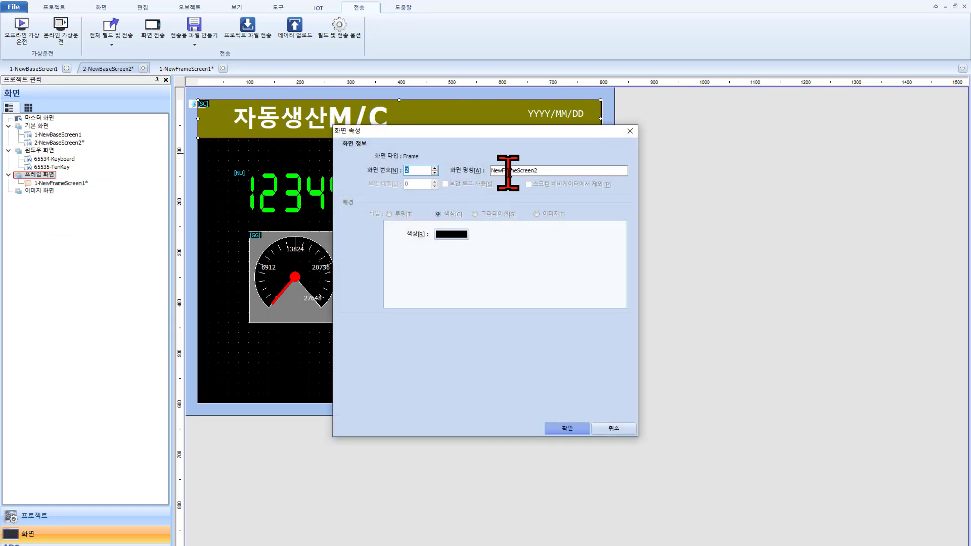
pyautogui.click(555, 429)
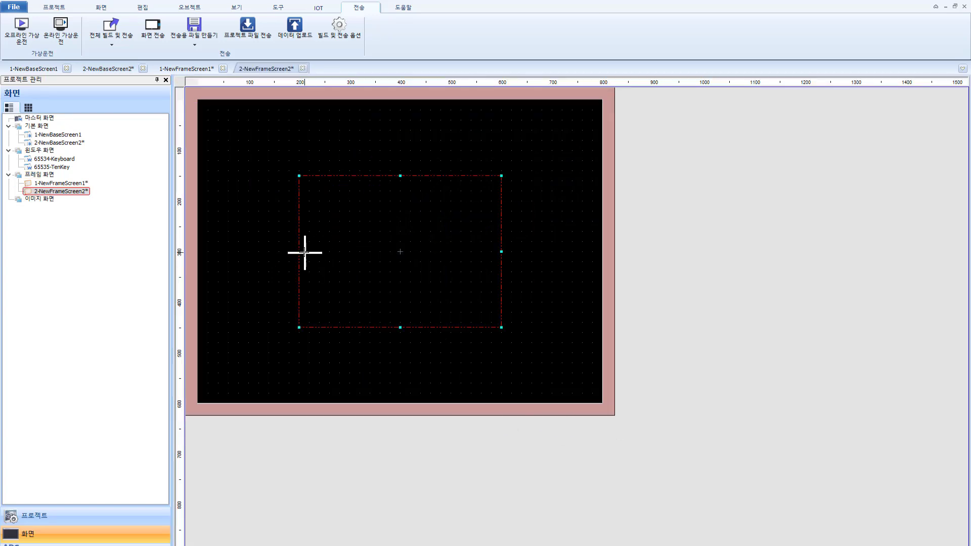
# - Resize the frame area of 2-NewFrameScreen2 to a full-width strip along the lower edge of the screen
pyautogui.moveTo(205, 260); pyautogui.dragTo(225, 262)
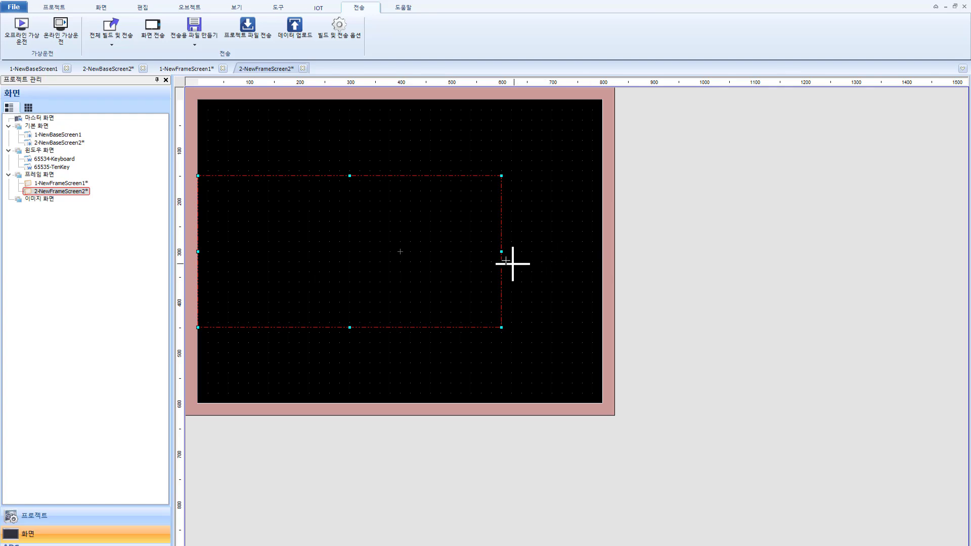
pyautogui.moveTo(500, 253); pyautogui.dragTo(605, 248)
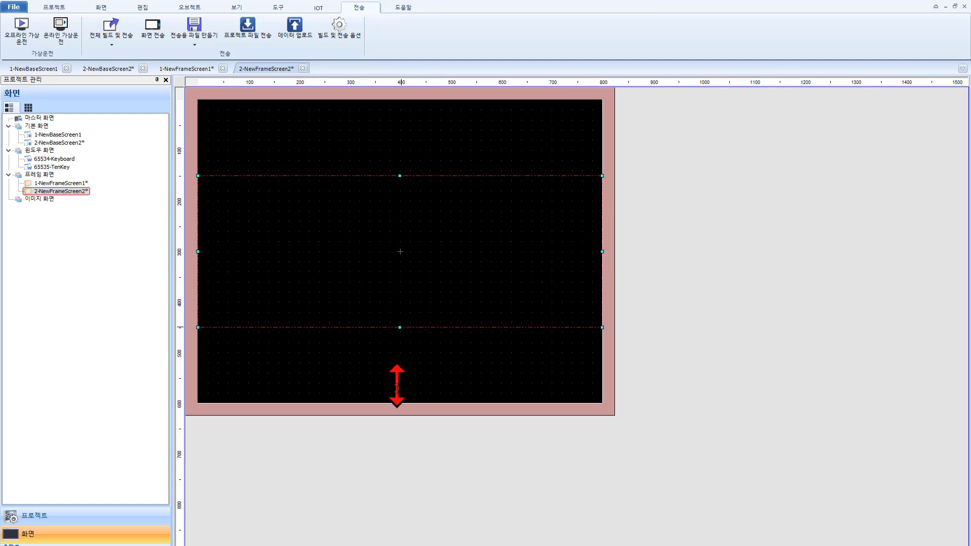
pyautogui.moveTo(397, 385); pyautogui.dragTo(397, 403)
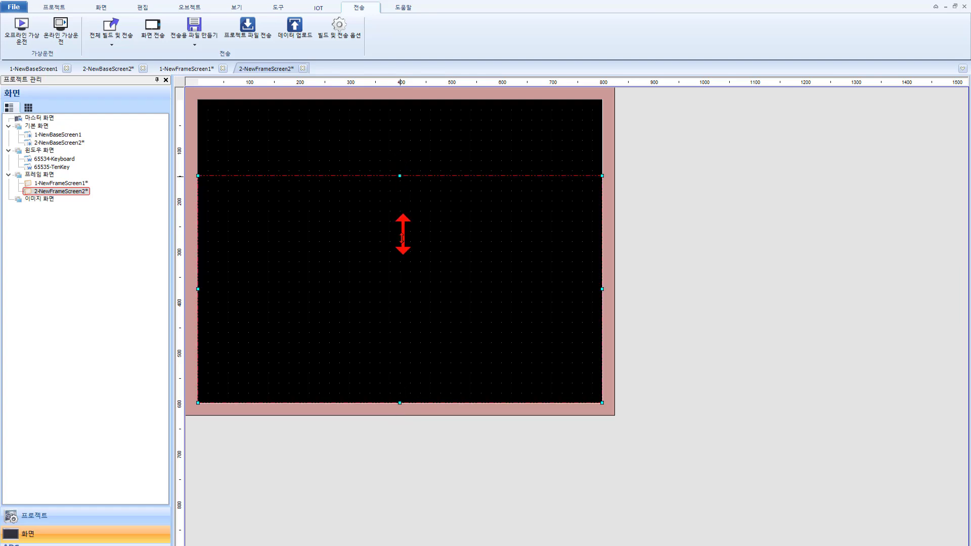
pyautogui.moveTo(402, 234); pyautogui.dragTo(396, 310)
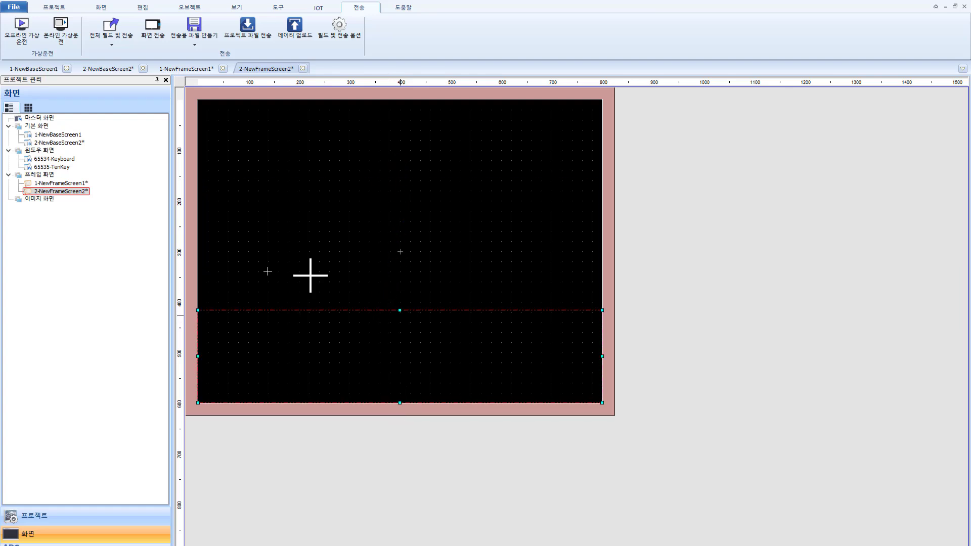
# - Copy the 1번화면 and 2번화면 buttons from 1-NewBaseScreen1 into 2-NewFrameScreen2 and shrink the frame area's upper edge to their height
pyautogui.click(53, 71)
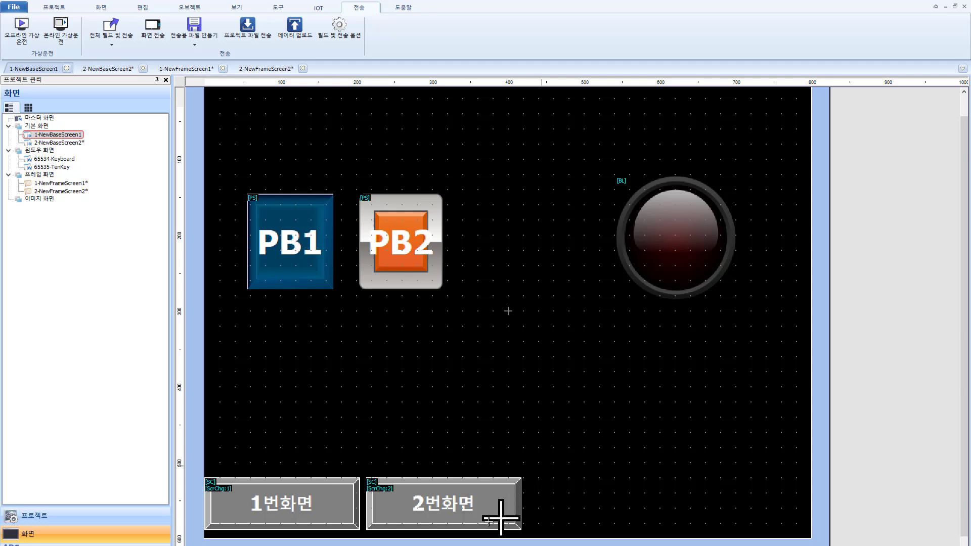
pyautogui.moveTo(542, 465)
pyautogui.mouseDown()
pyautogui.moveTo(185, 545)
pyautogui.moveTo(193, 535)
pyautogui.mouseUp()
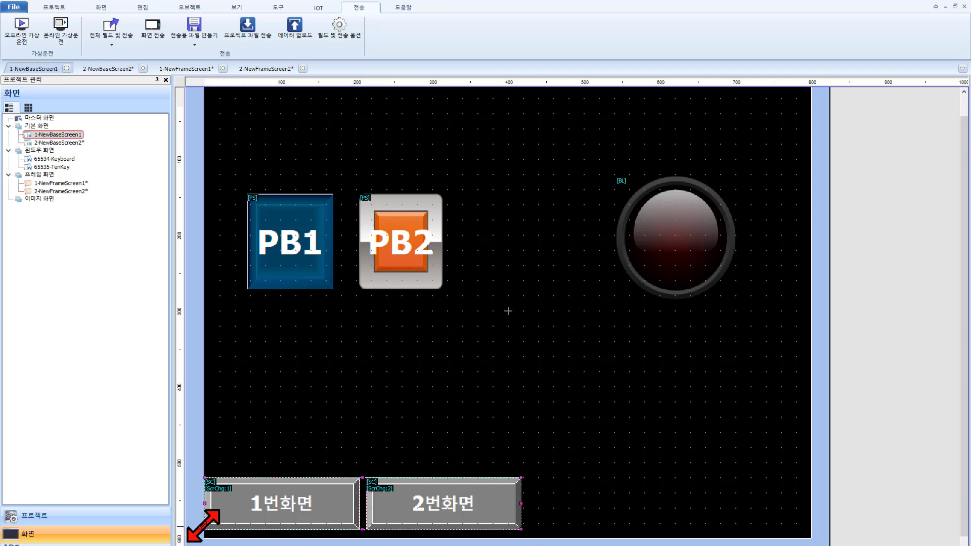
pyautogui.click(263, 69)
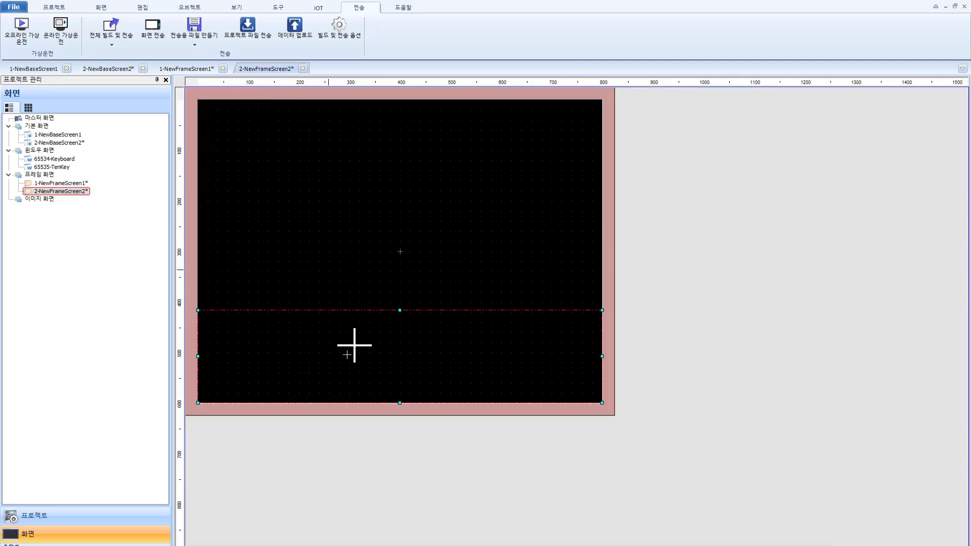
pyautogui.click(261, 366)
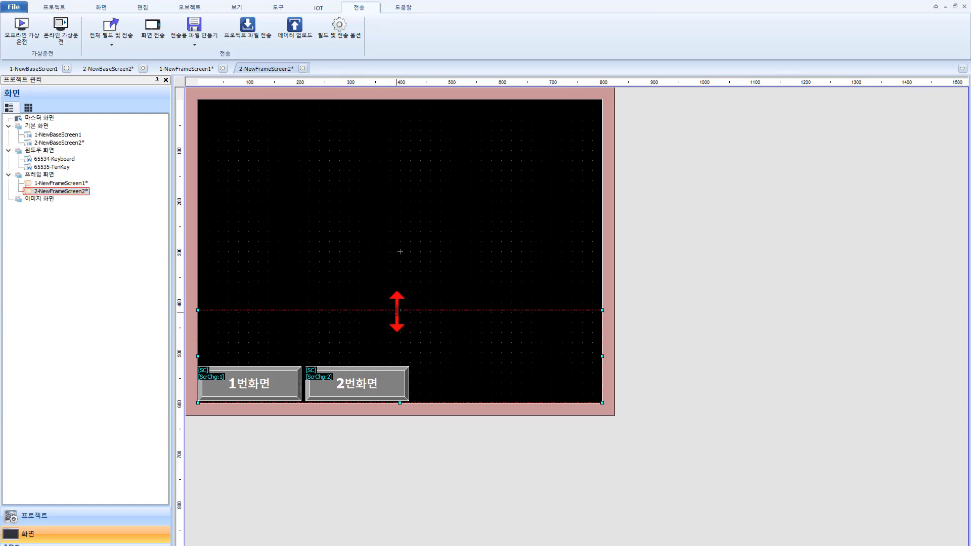
pyautogui.moveTo(397, 361); pyautogui.dragTo(397, 366)
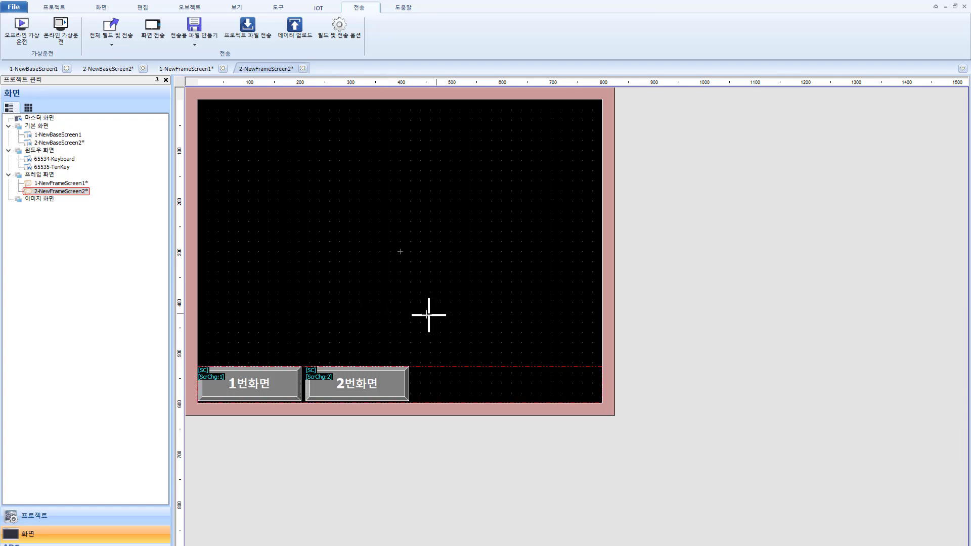
# - Nudge the 2번화면 button on 2-NewFrameScreen2 left until it sits directly beside the 1번화면 button
pyautogui.click(373, 382)
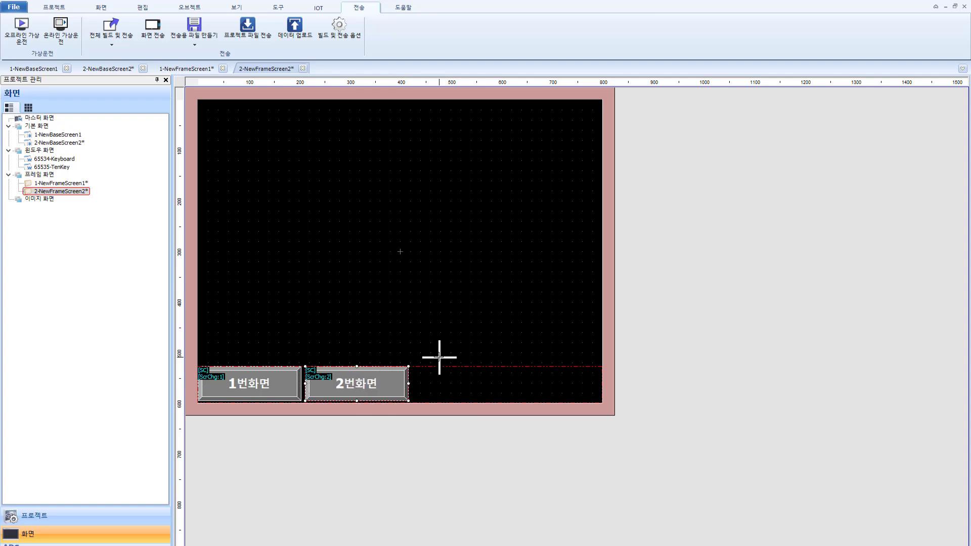
pyautogui.press('Left')
pyautogui.press('Left')
pyautogui.press('Left')
pyautogui.press('Left')
pyautogui.press('Left')
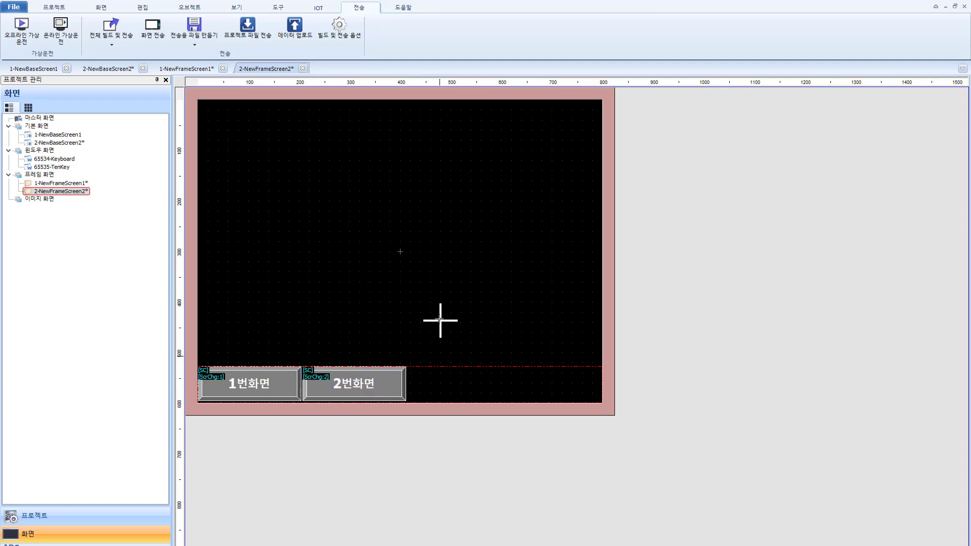
# - Place NewFrameScreen2 along the lower edge of 2-NewBaseScreen2
pyautogui.click(116, 69)
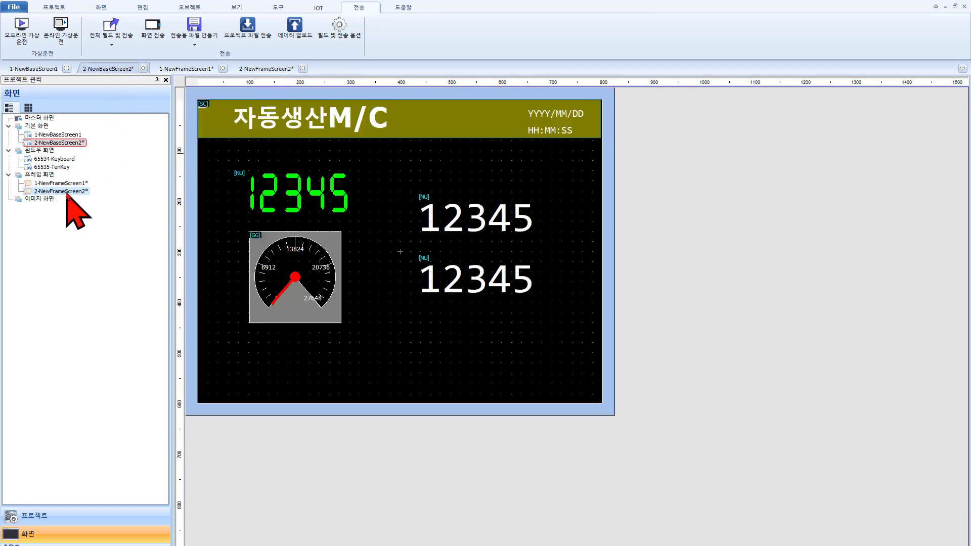
pyautogui.moveTo(67, 194); pyautogui.dragTo(271, 392)
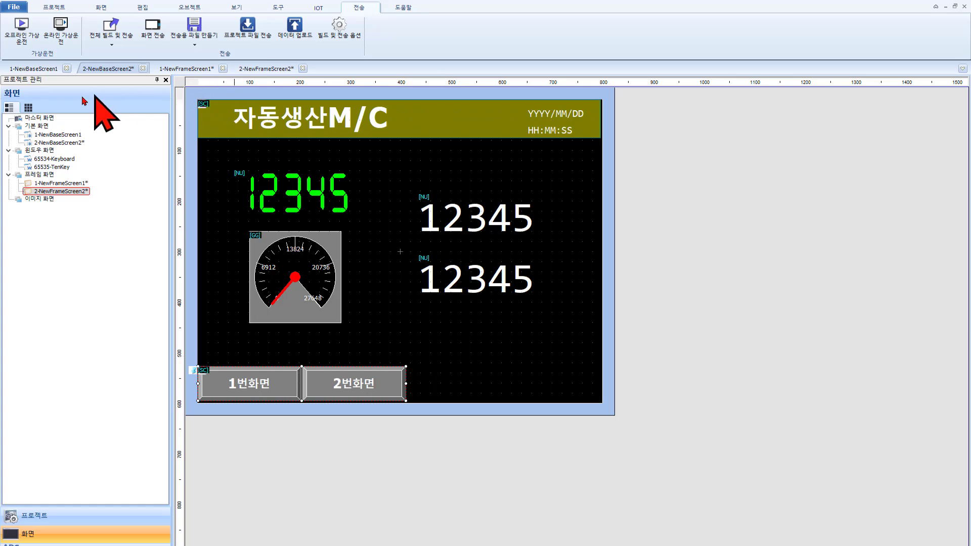
# - Replace the two screen buttons on 1-NewBaseScreen1 with NewFrameScreen1 along its upper edge and NewFrameScreen2 along its lower edge
pyautogui.click(36, 70)
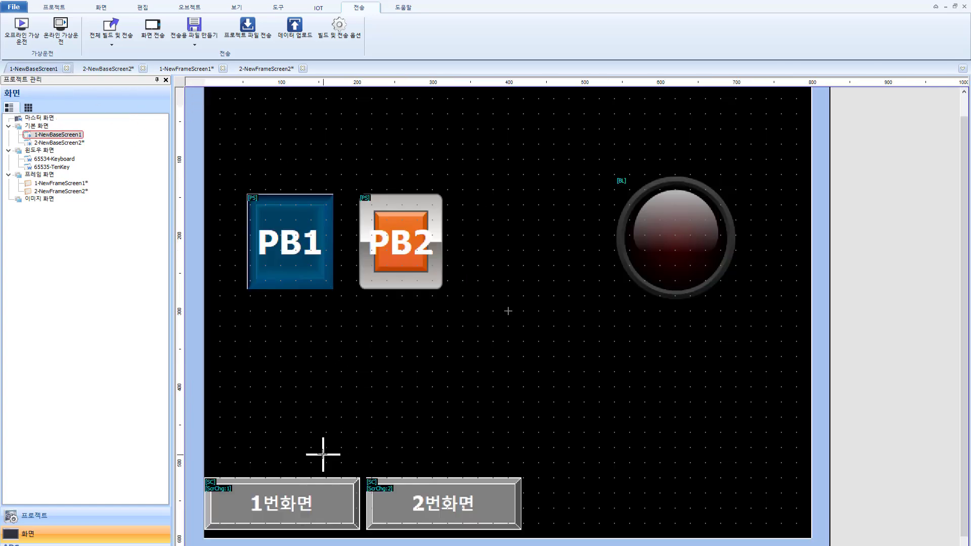
pyautogui.click(330, 501)
pyautogui.press('Delete')
pyautogui.click(426, 500)
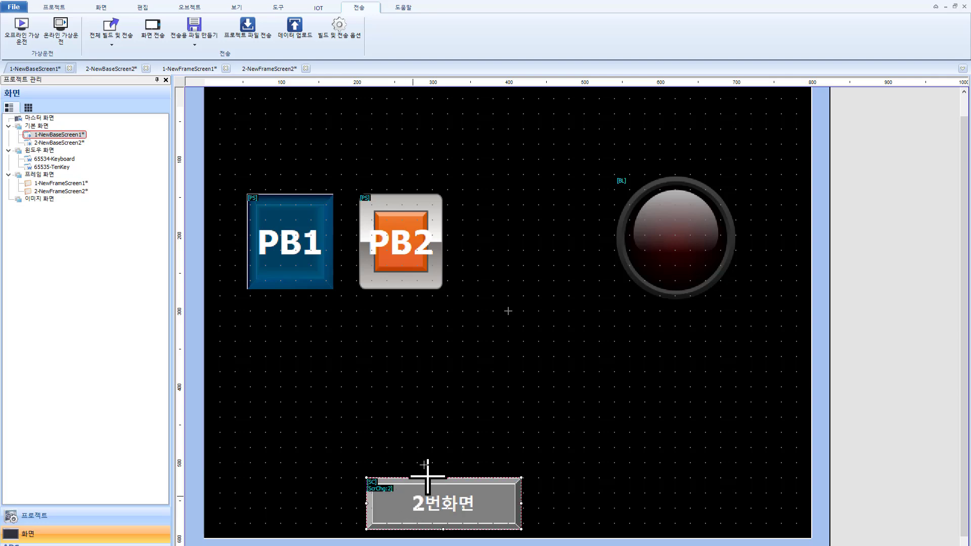
pyautogui.press('Delete')
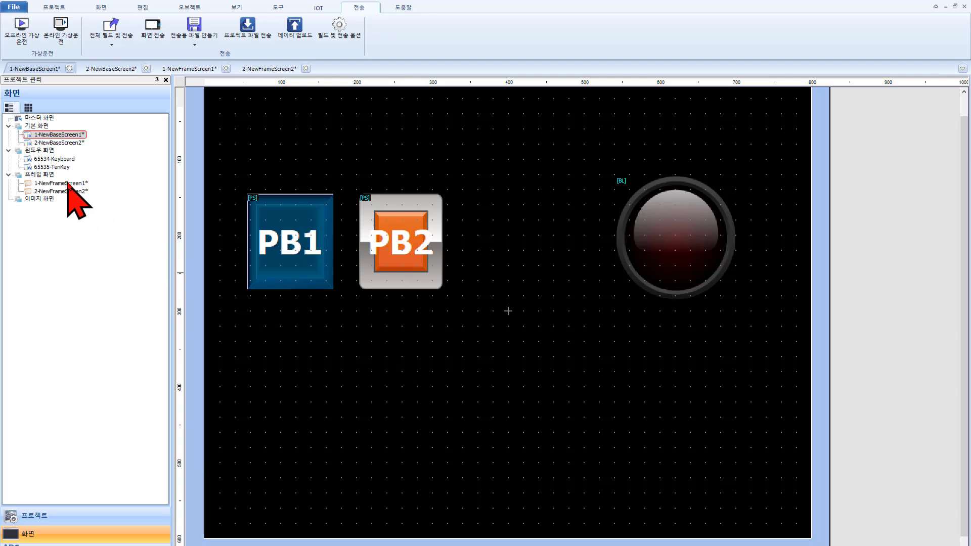
pyautogui.moveTo(67, 183); pyautogui.dragTo(332, 109)
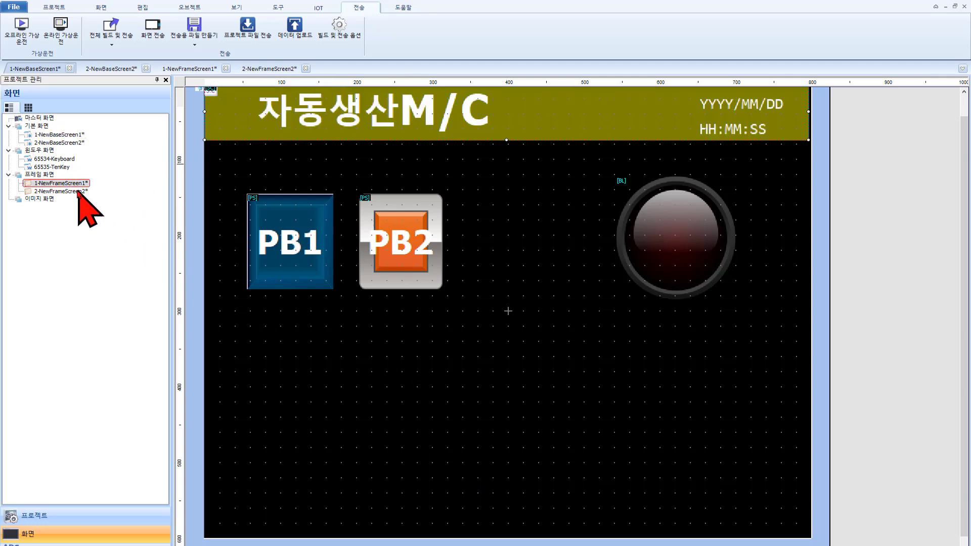
pyautogui.moveTo(78, 191); pyautogui.dragTo(325, 511)
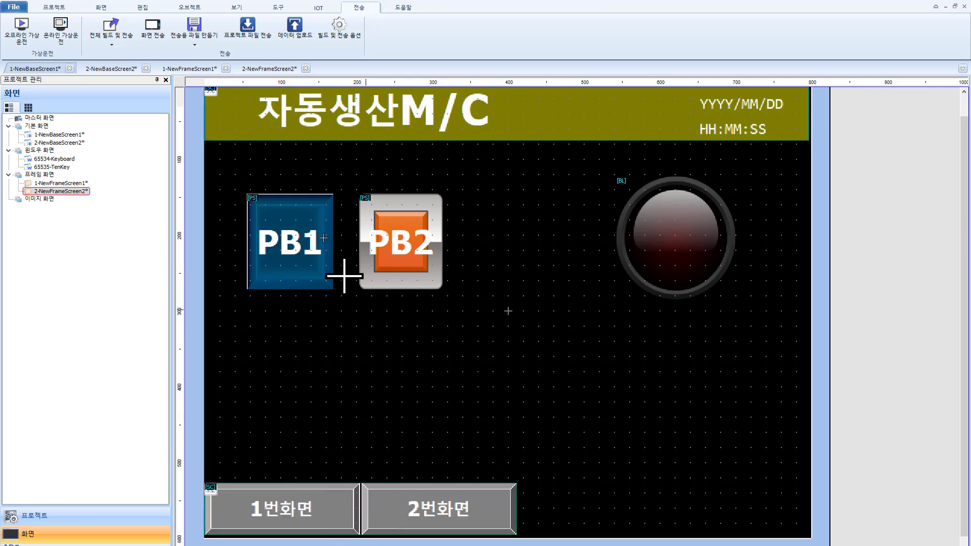
# - Run the offline simulation and test switching between screens 1 and 2 with the shared 1번화면 and 2번화면 buttons
pyautogui.click(16, 27)
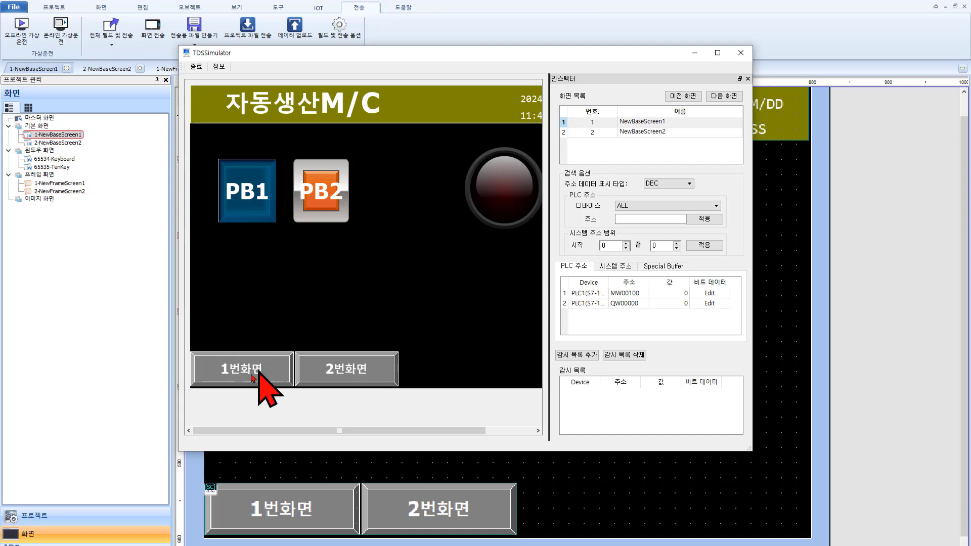
pyautogui.click(342, 368)
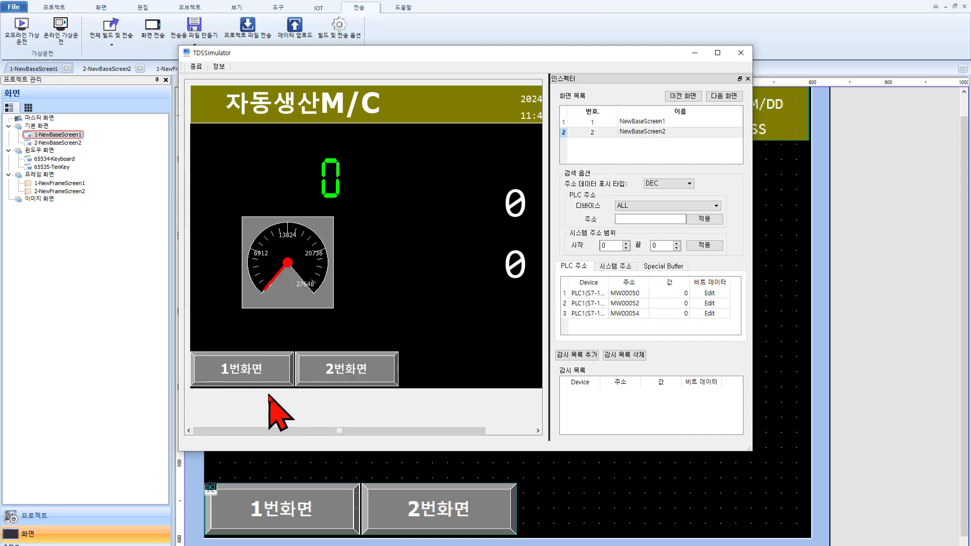
pyautogui.click(256, 378)
pyautogui.click(332, 367)
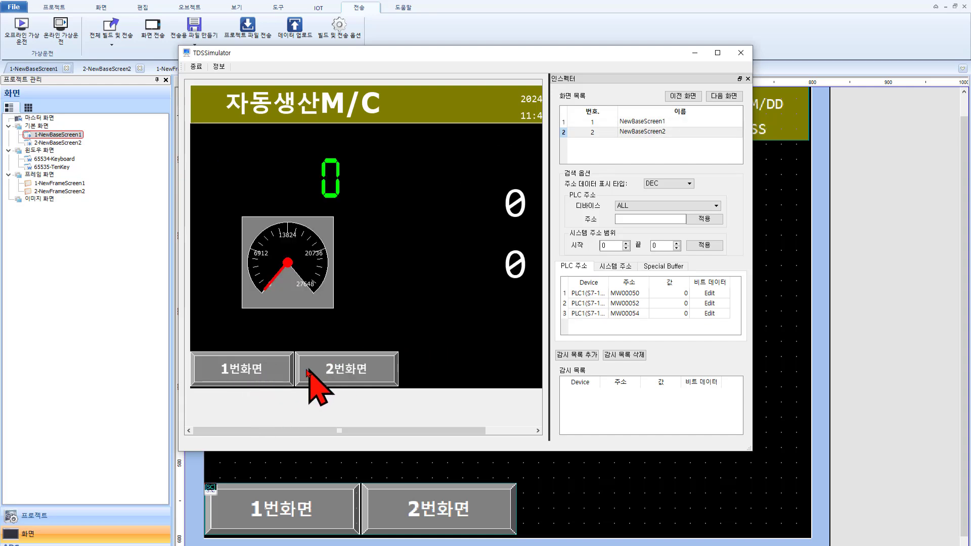
# - Switch back to screen 1 in the simulator, widen its window to show the whole HMI screen, and test the 2번화면 button
pyautogui.click(267, 383)
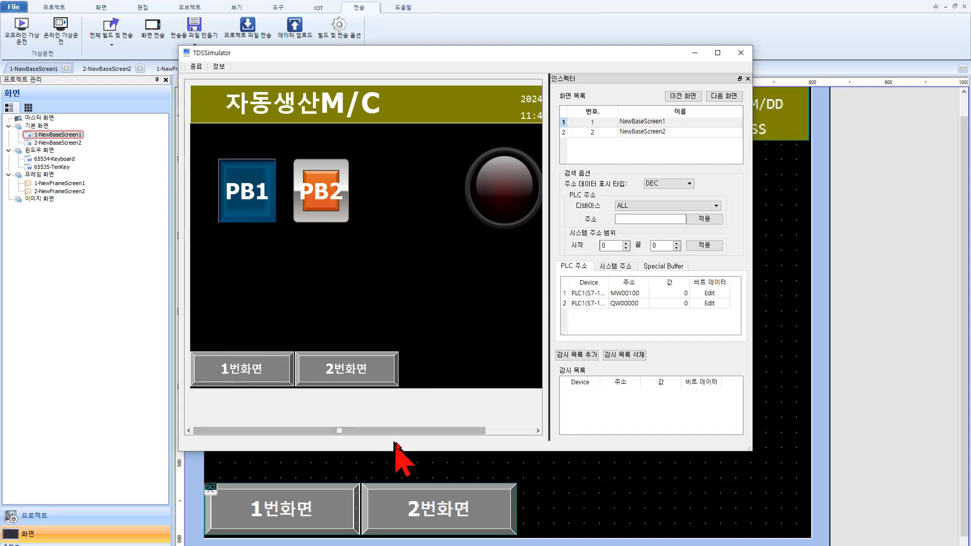
pyautogui.moveTo(754, 227); pyautogui.dragTo(920, 260)
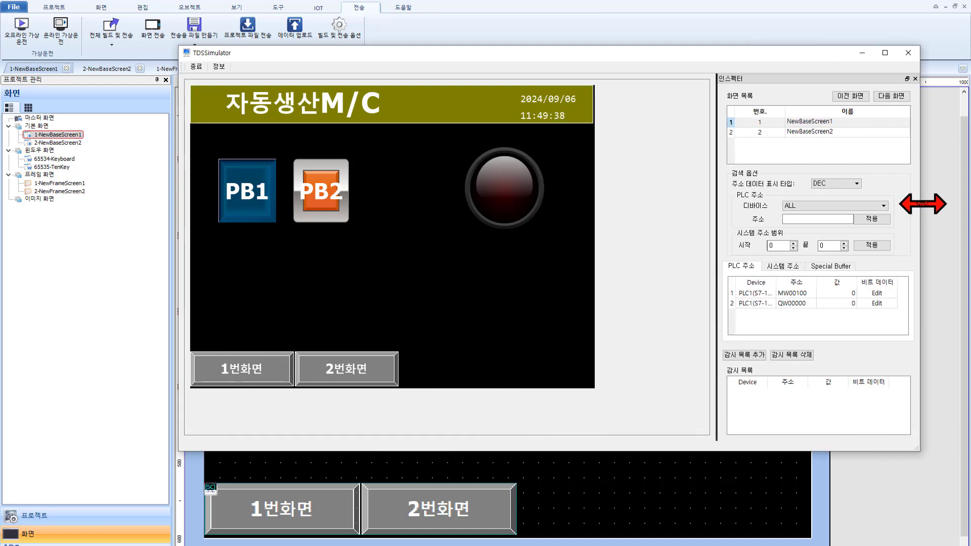
pyautogui.click(347, 380)
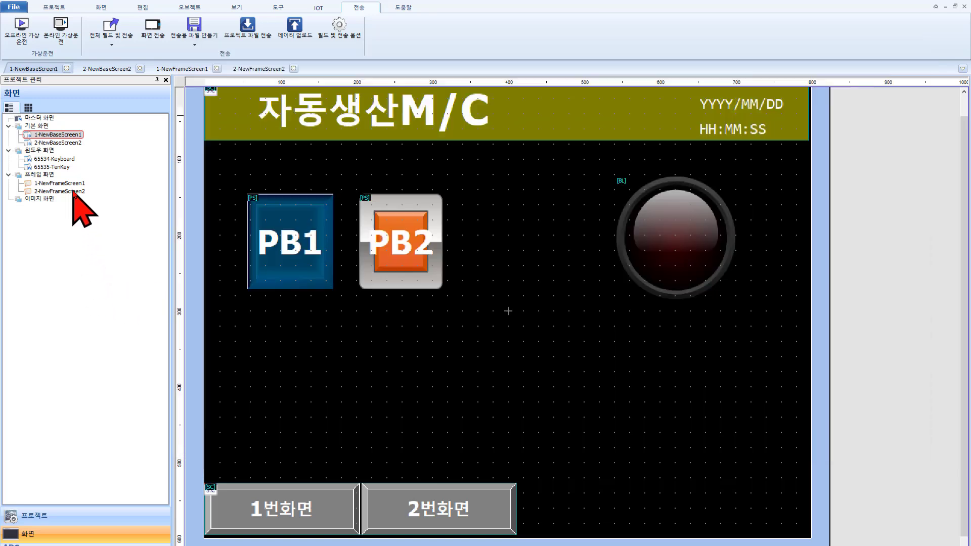
# - Duplicate the 2번화면 button on 2-NewFrameScreen2 and place the copy directly beside the original
pyautogui.doubleClick(75, 192)
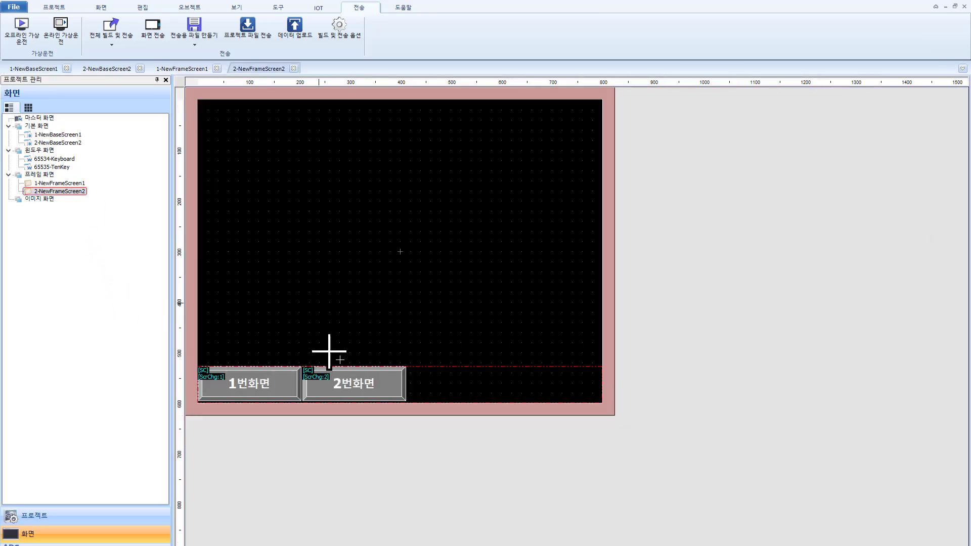
pyautogui.click(380, 386)
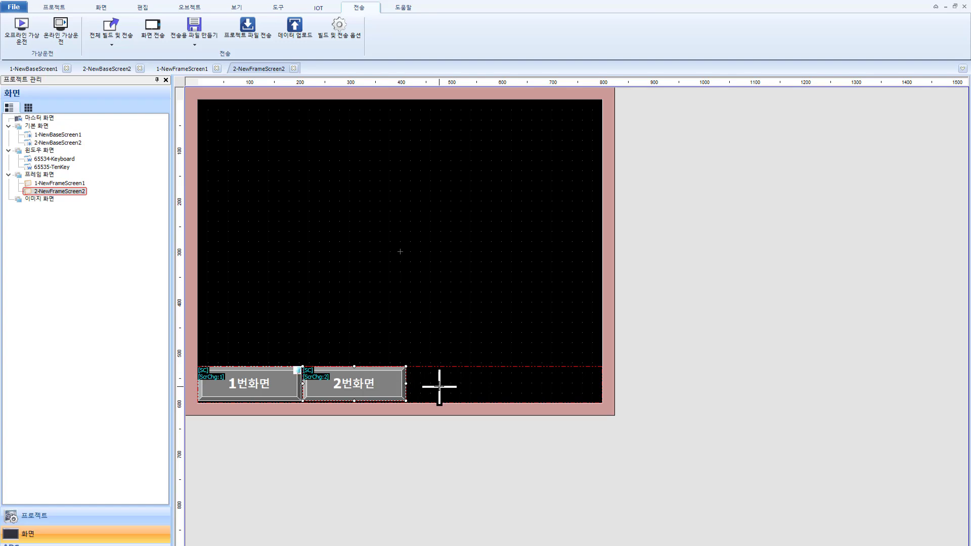
pyautogui.hotkey('ctrl', 'v')
pyautogui.click(457, 386)
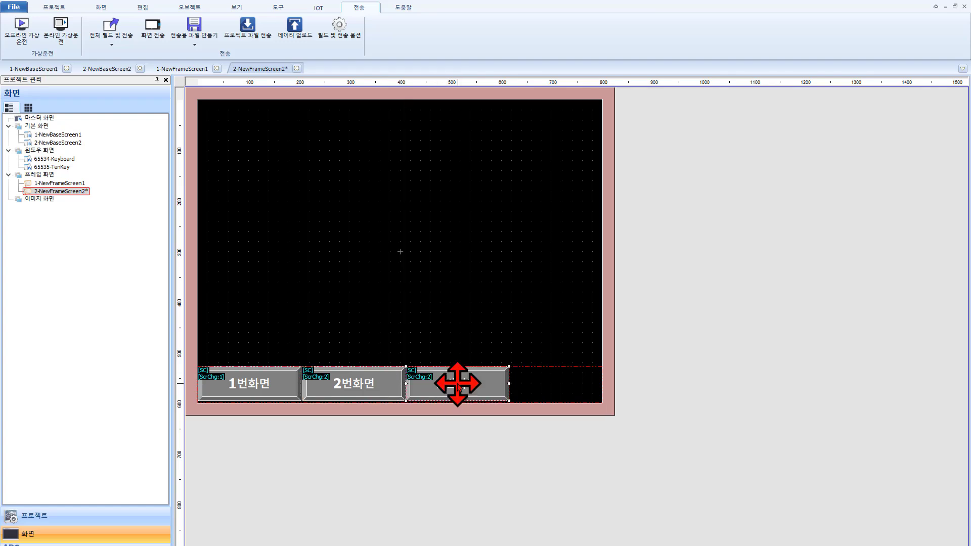
# - Set the copied button's target screen number to 3 and its label to 3번화면
pyautogui.doubleClick(490, 386)
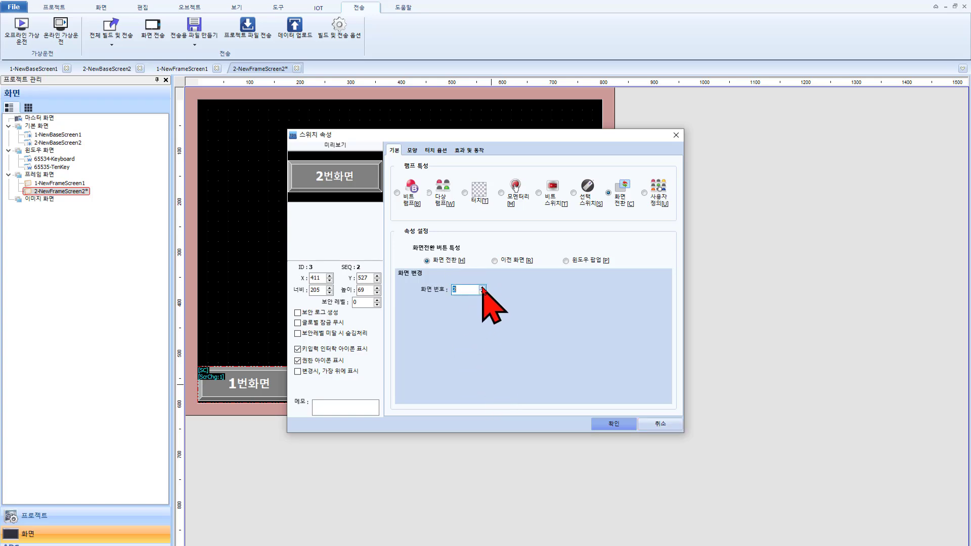
pyautogui.click(412, 150)
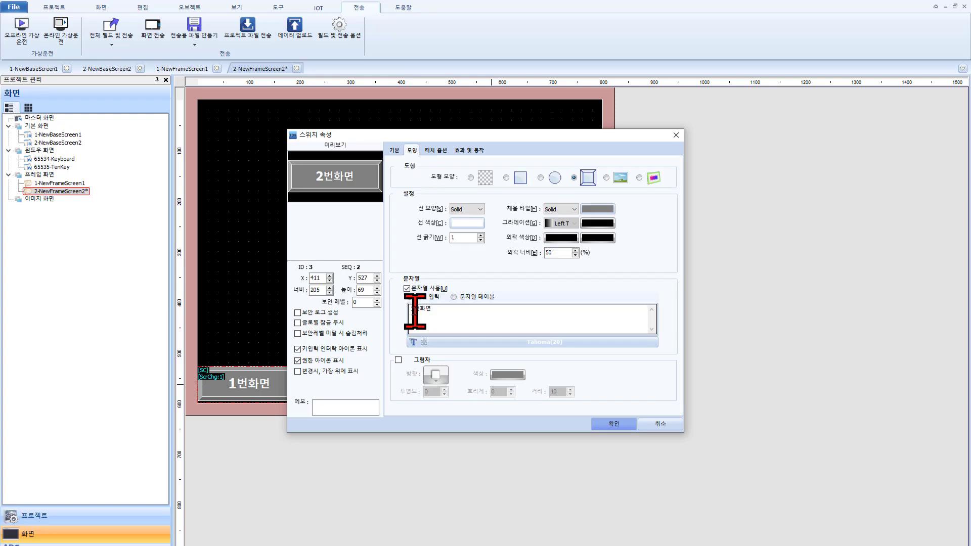
pyautogui.moveTo(415, 310); pyautogui.dragTo(403, 322)
pyautogui.write('3')
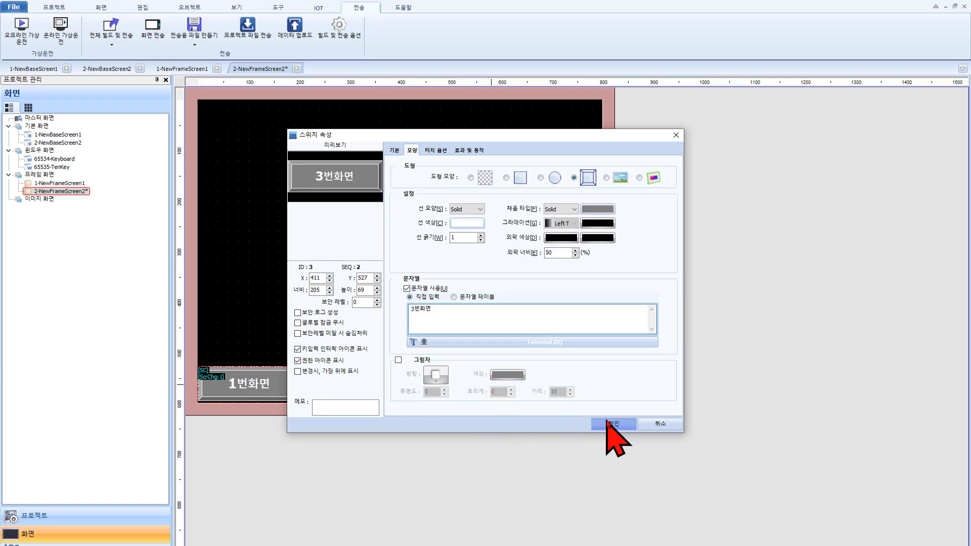
pyautogui.click(612, 423)
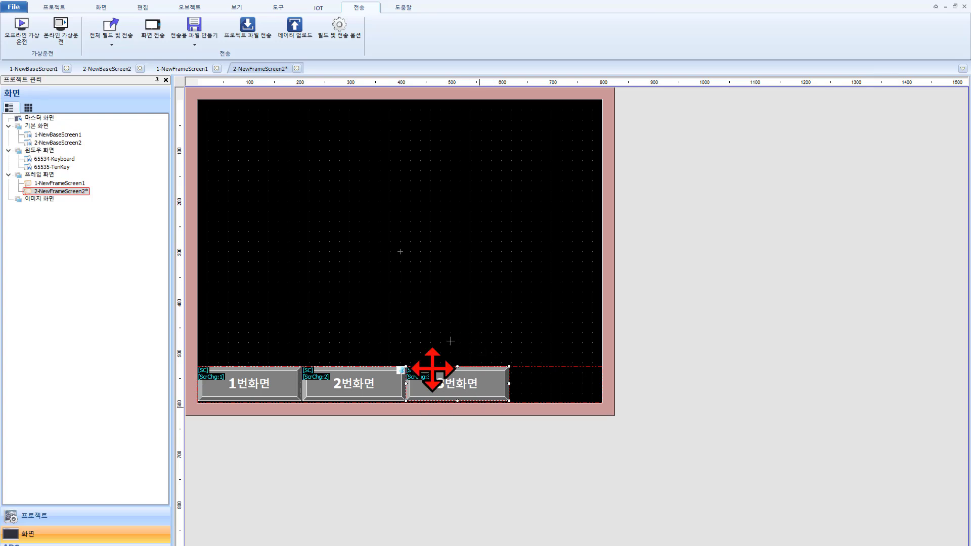
# - Check the three shared screen buttons on both base screens and close the two frame screens
pyautogui.click(34, 69)
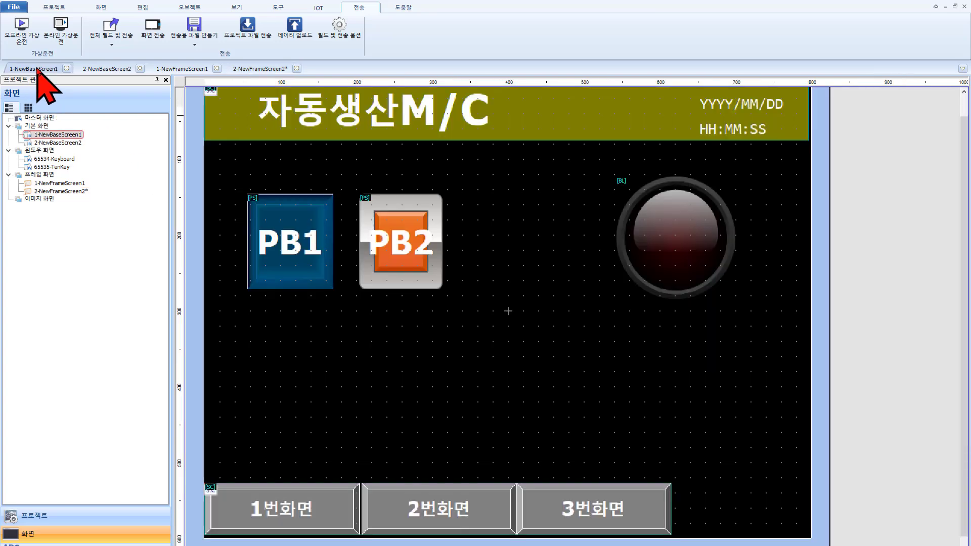
pyautogui.click(112, 68)
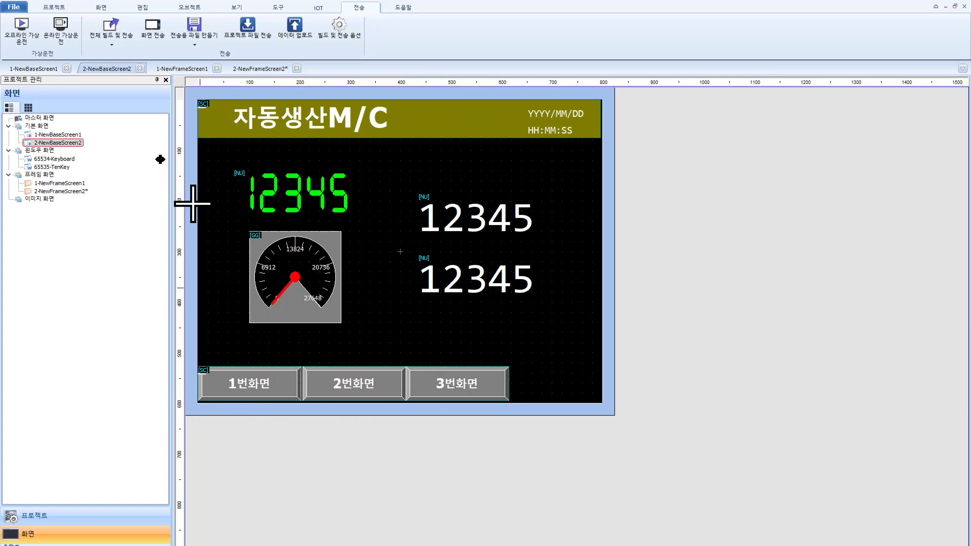
pyautogui.click(217, 68)
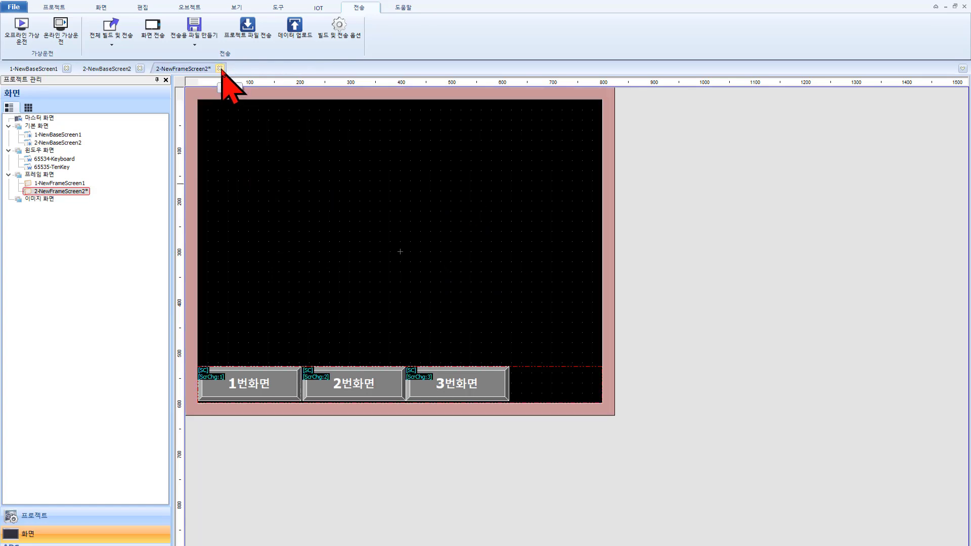
pyautogui.click(220, 68)
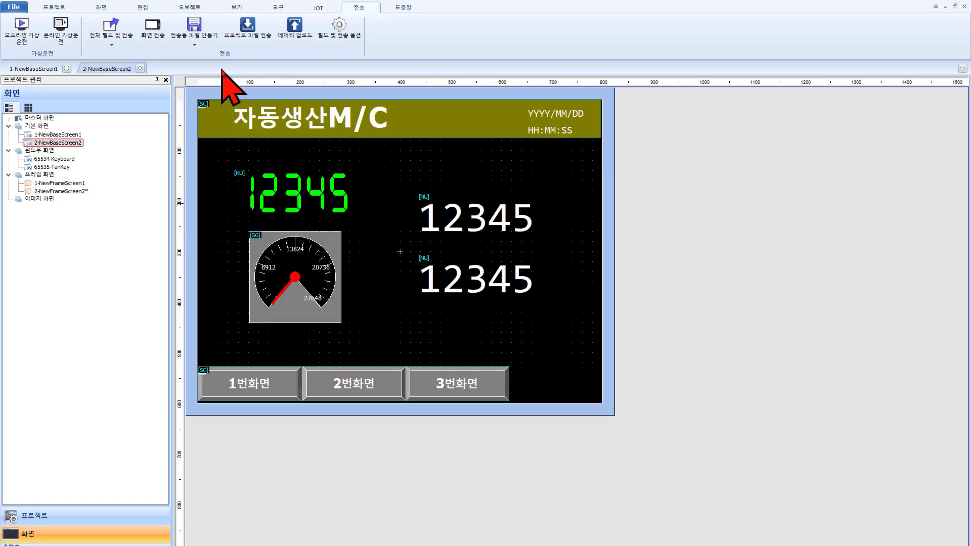
# - Run the offline simulation and test switching between screens 1 and 2 with the three-button frame in place
pyautogui.click(21, 27)
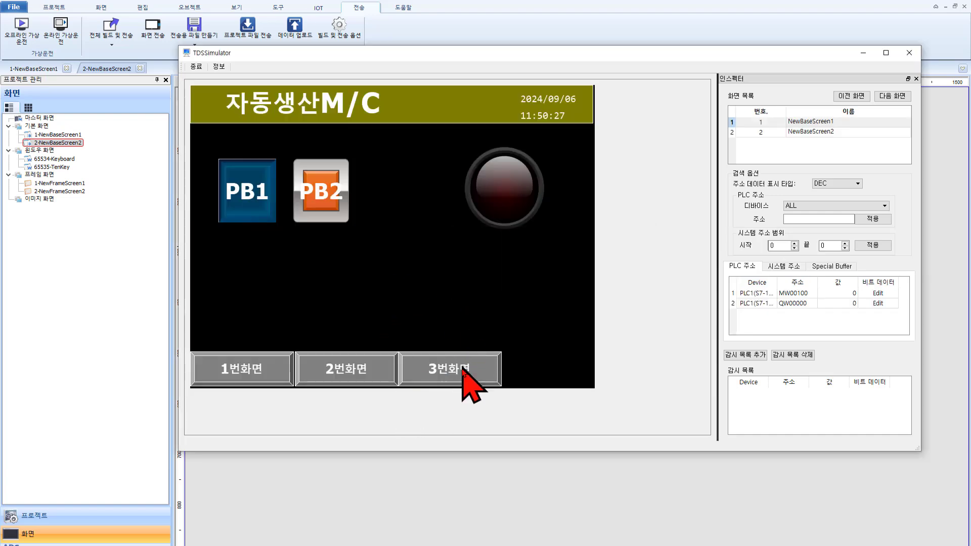
pyautogui.click(346, 368)
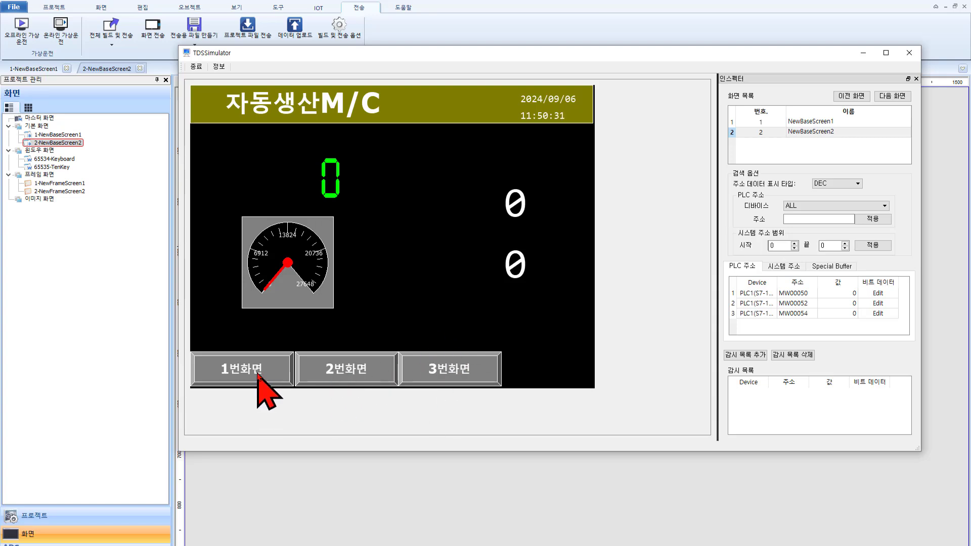
pyautogui.click(276, 372)
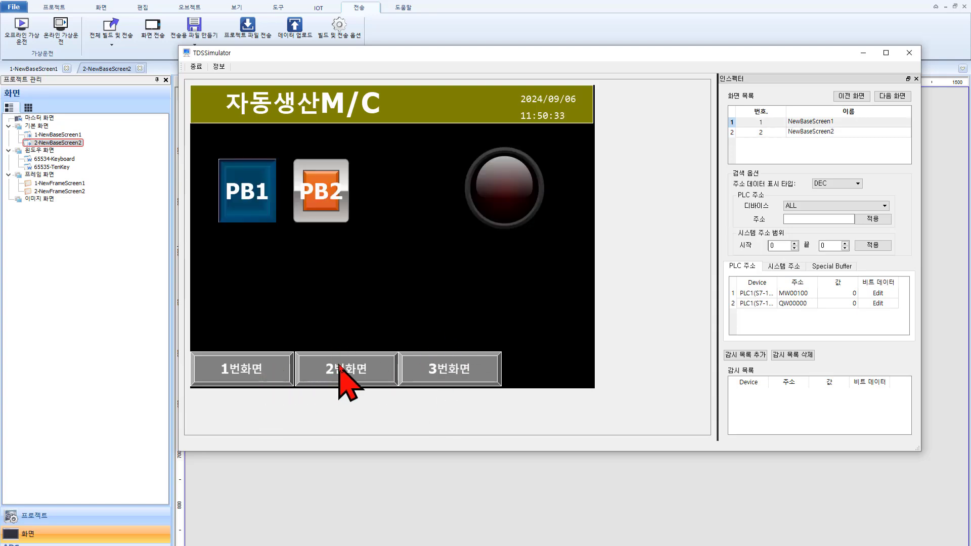
pyautogui.click(323, 374)
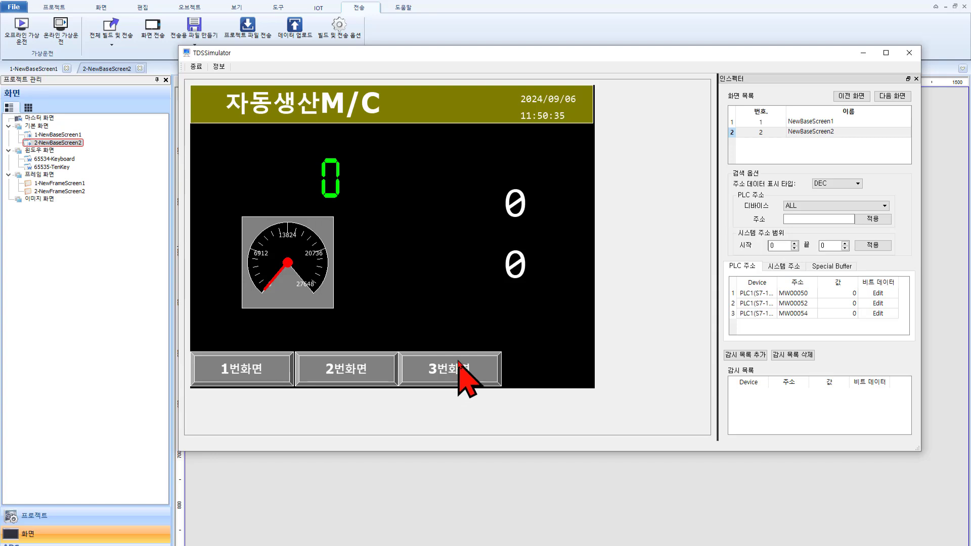